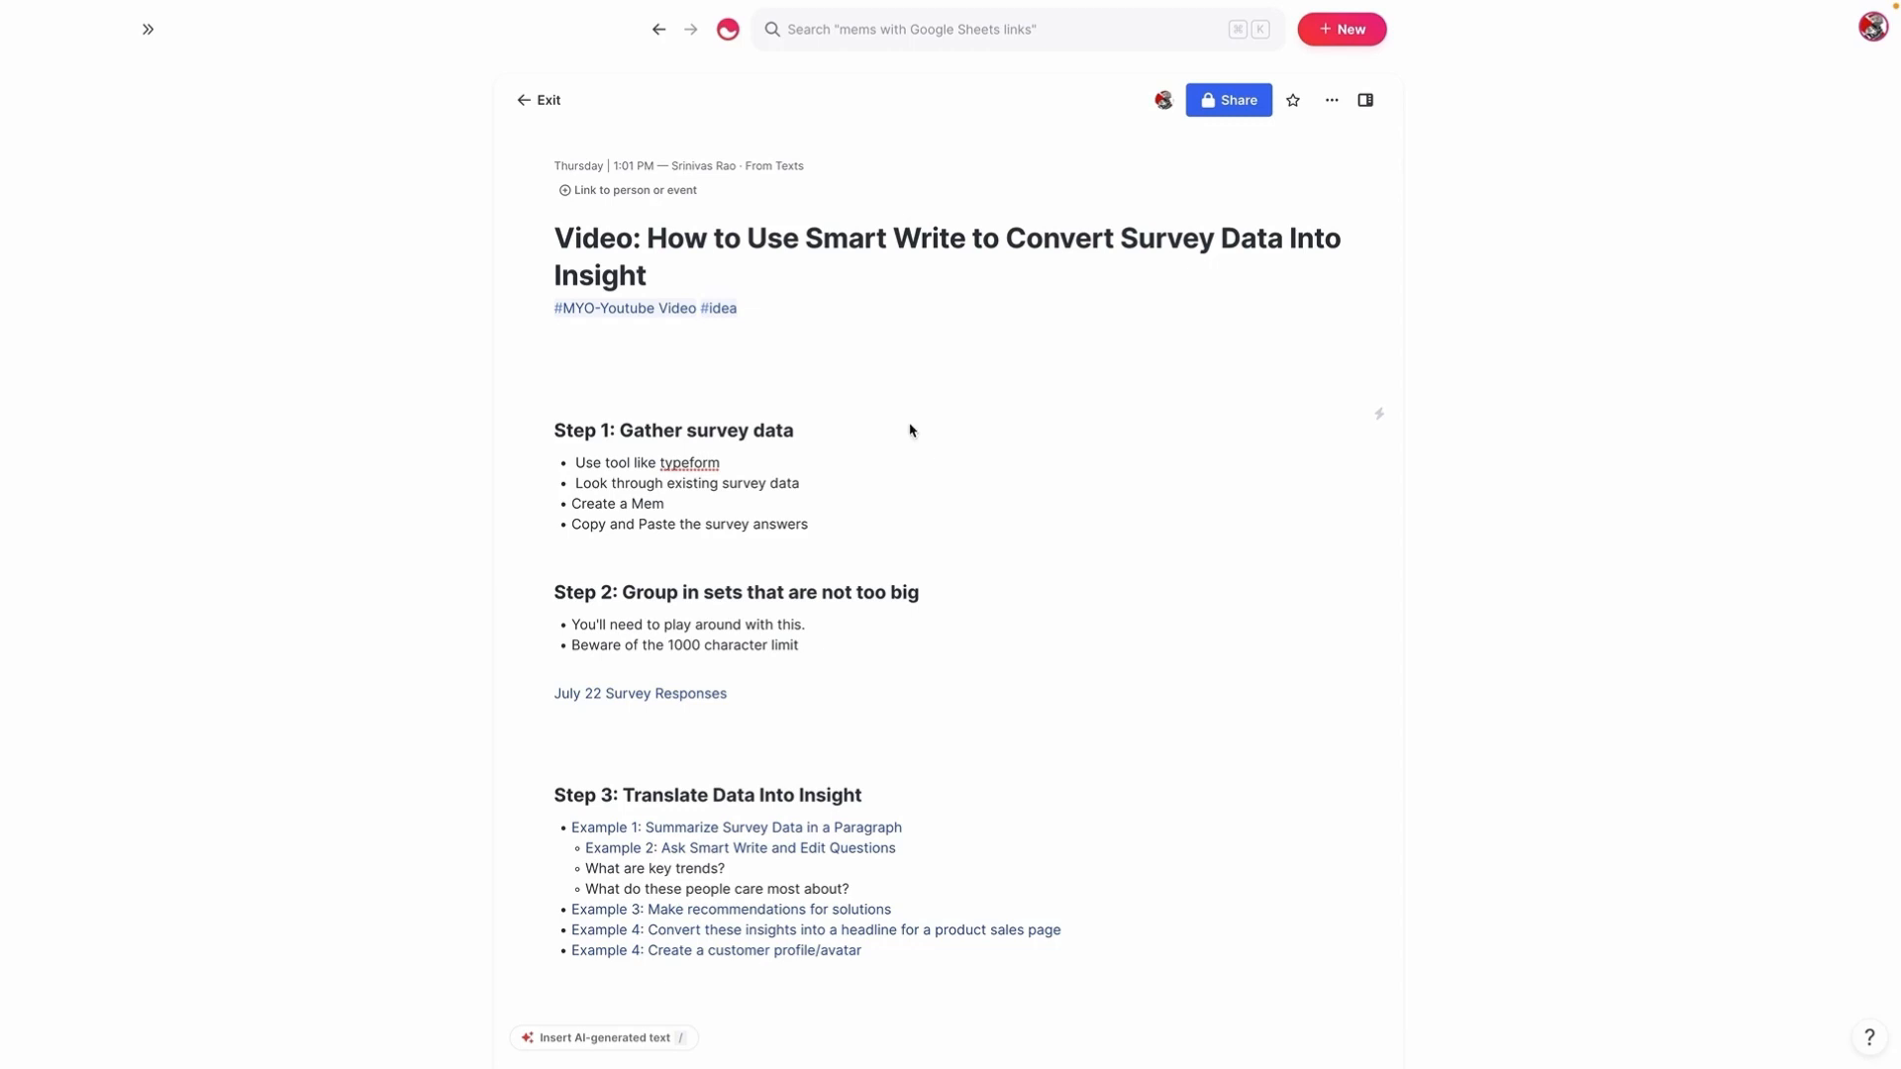
# Step: Open the linked July 22 Survey Responses mem and read through its challenges, current solutions and goals, then close it
pyautogui.scroll(-1, 896, 446)
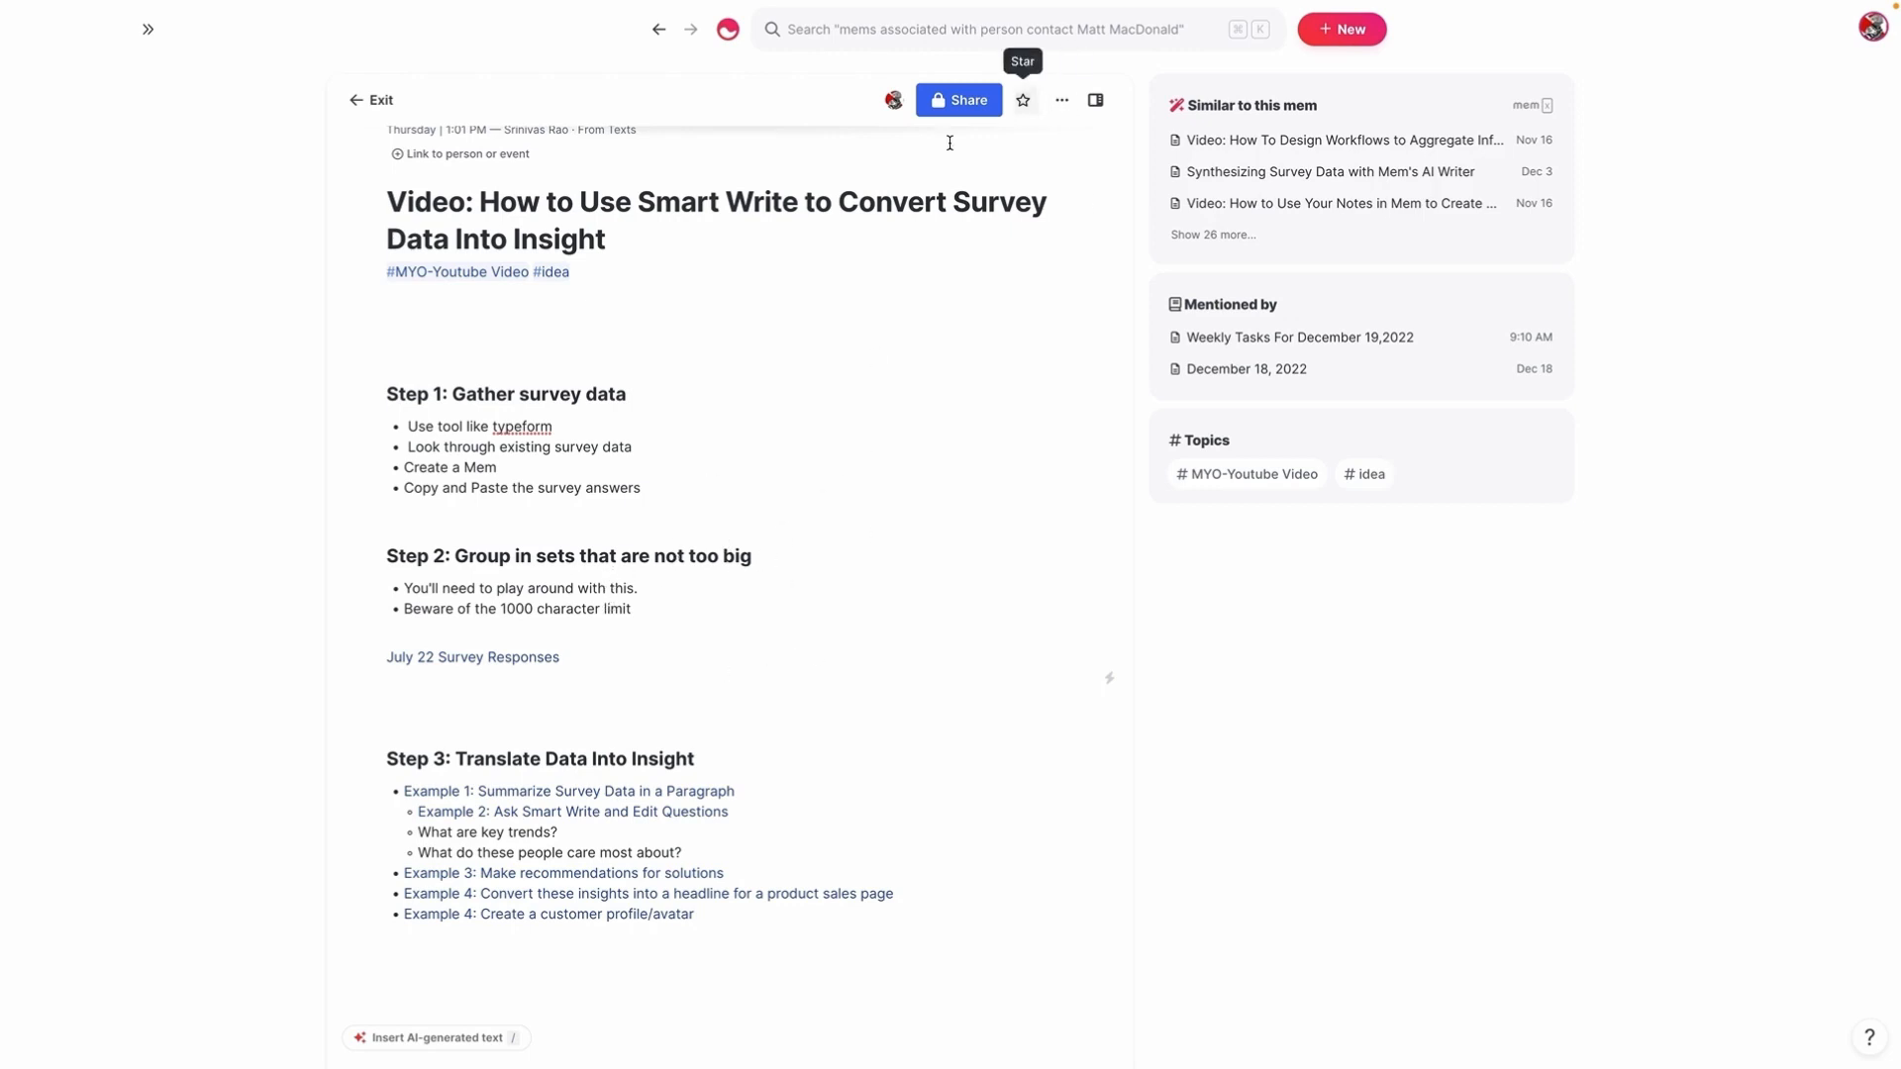
pyautogui.click(524, 660)
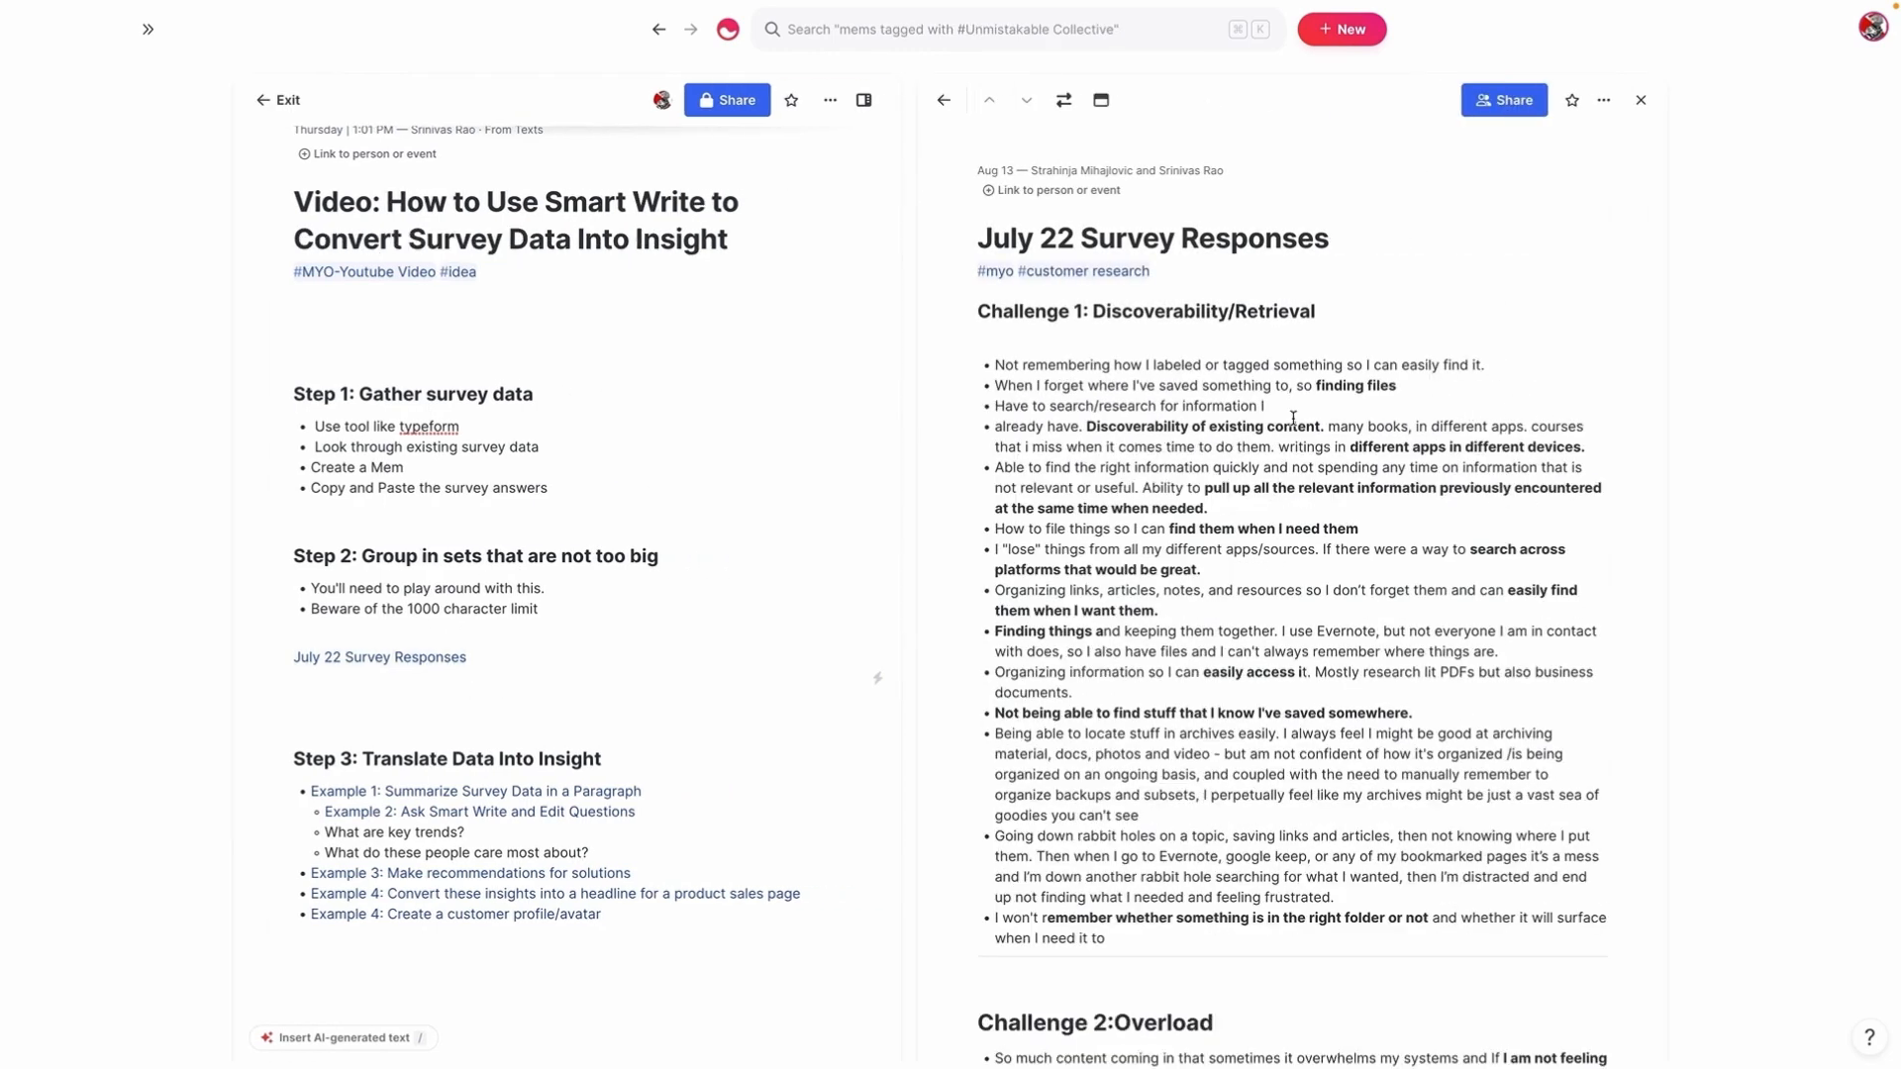
pyautogui.scroll(-2, 1293, 417)
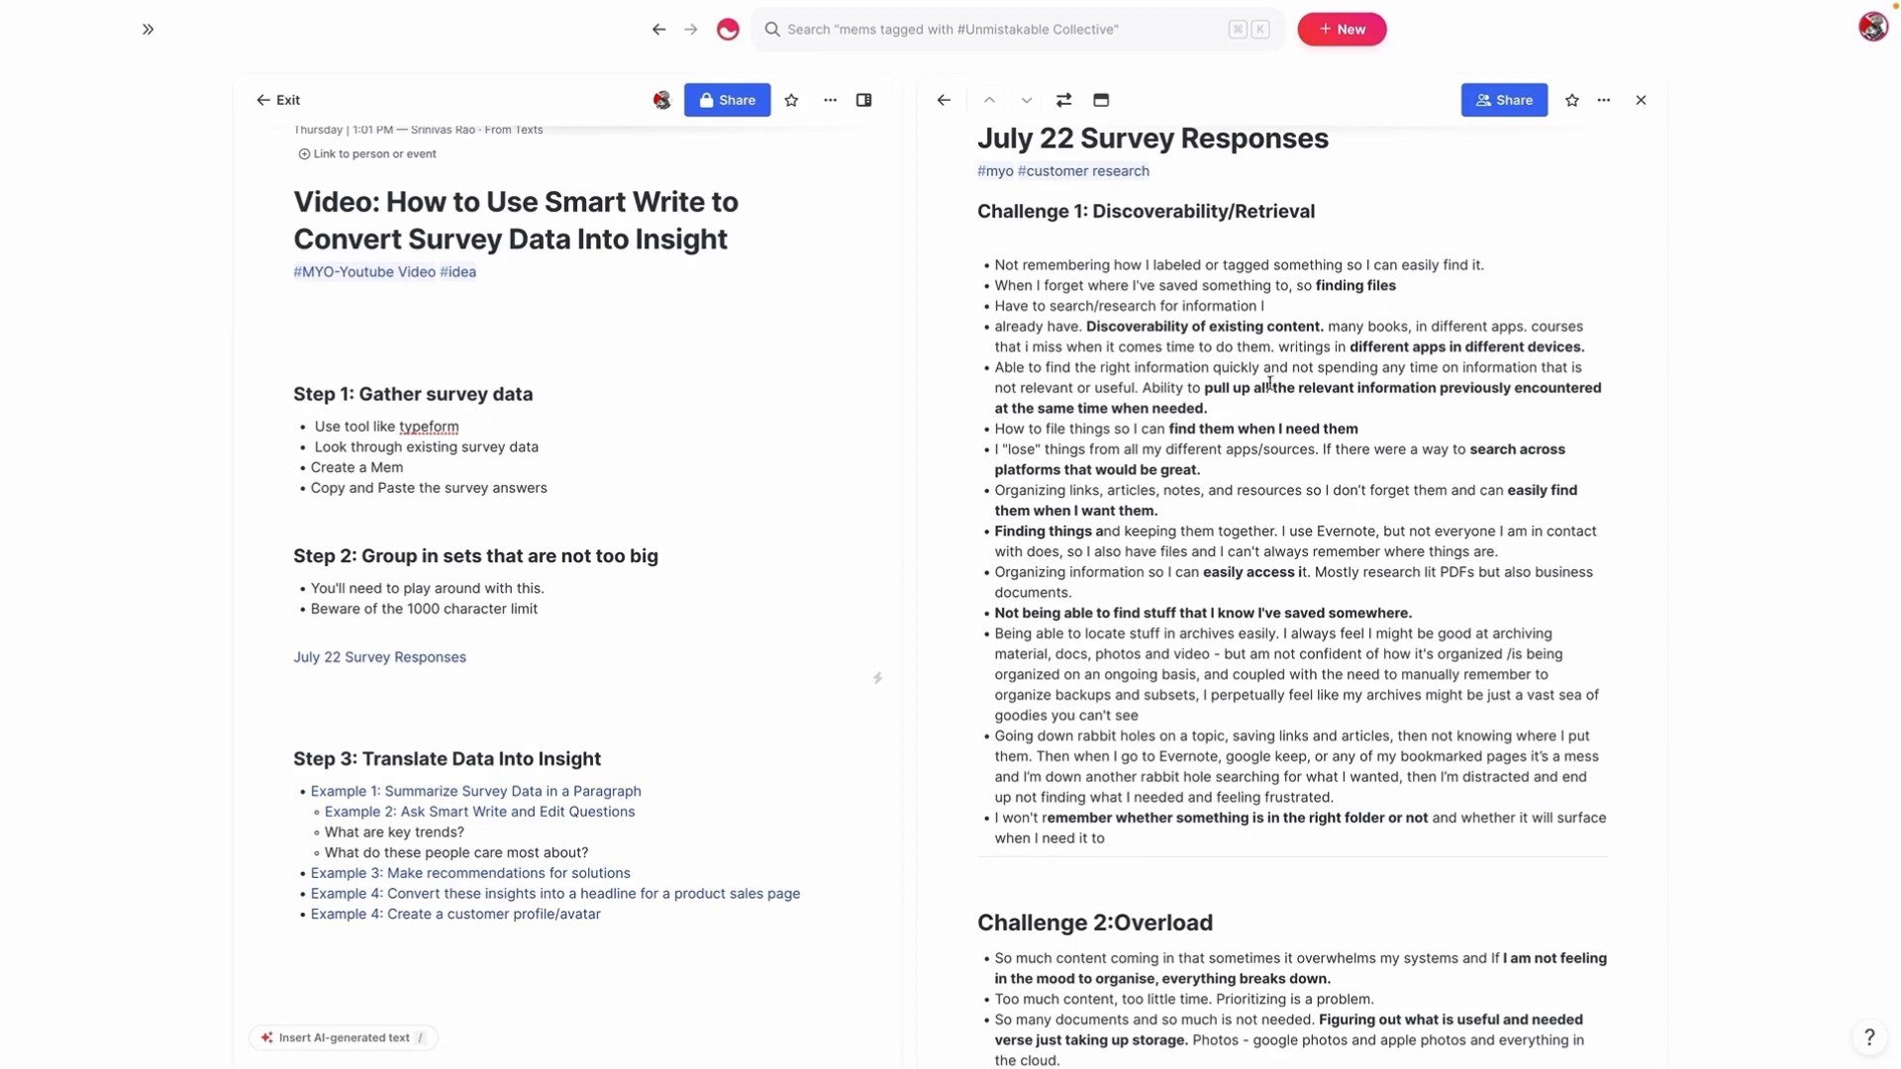
pyautogui.scroll(-1, 1226, 413)
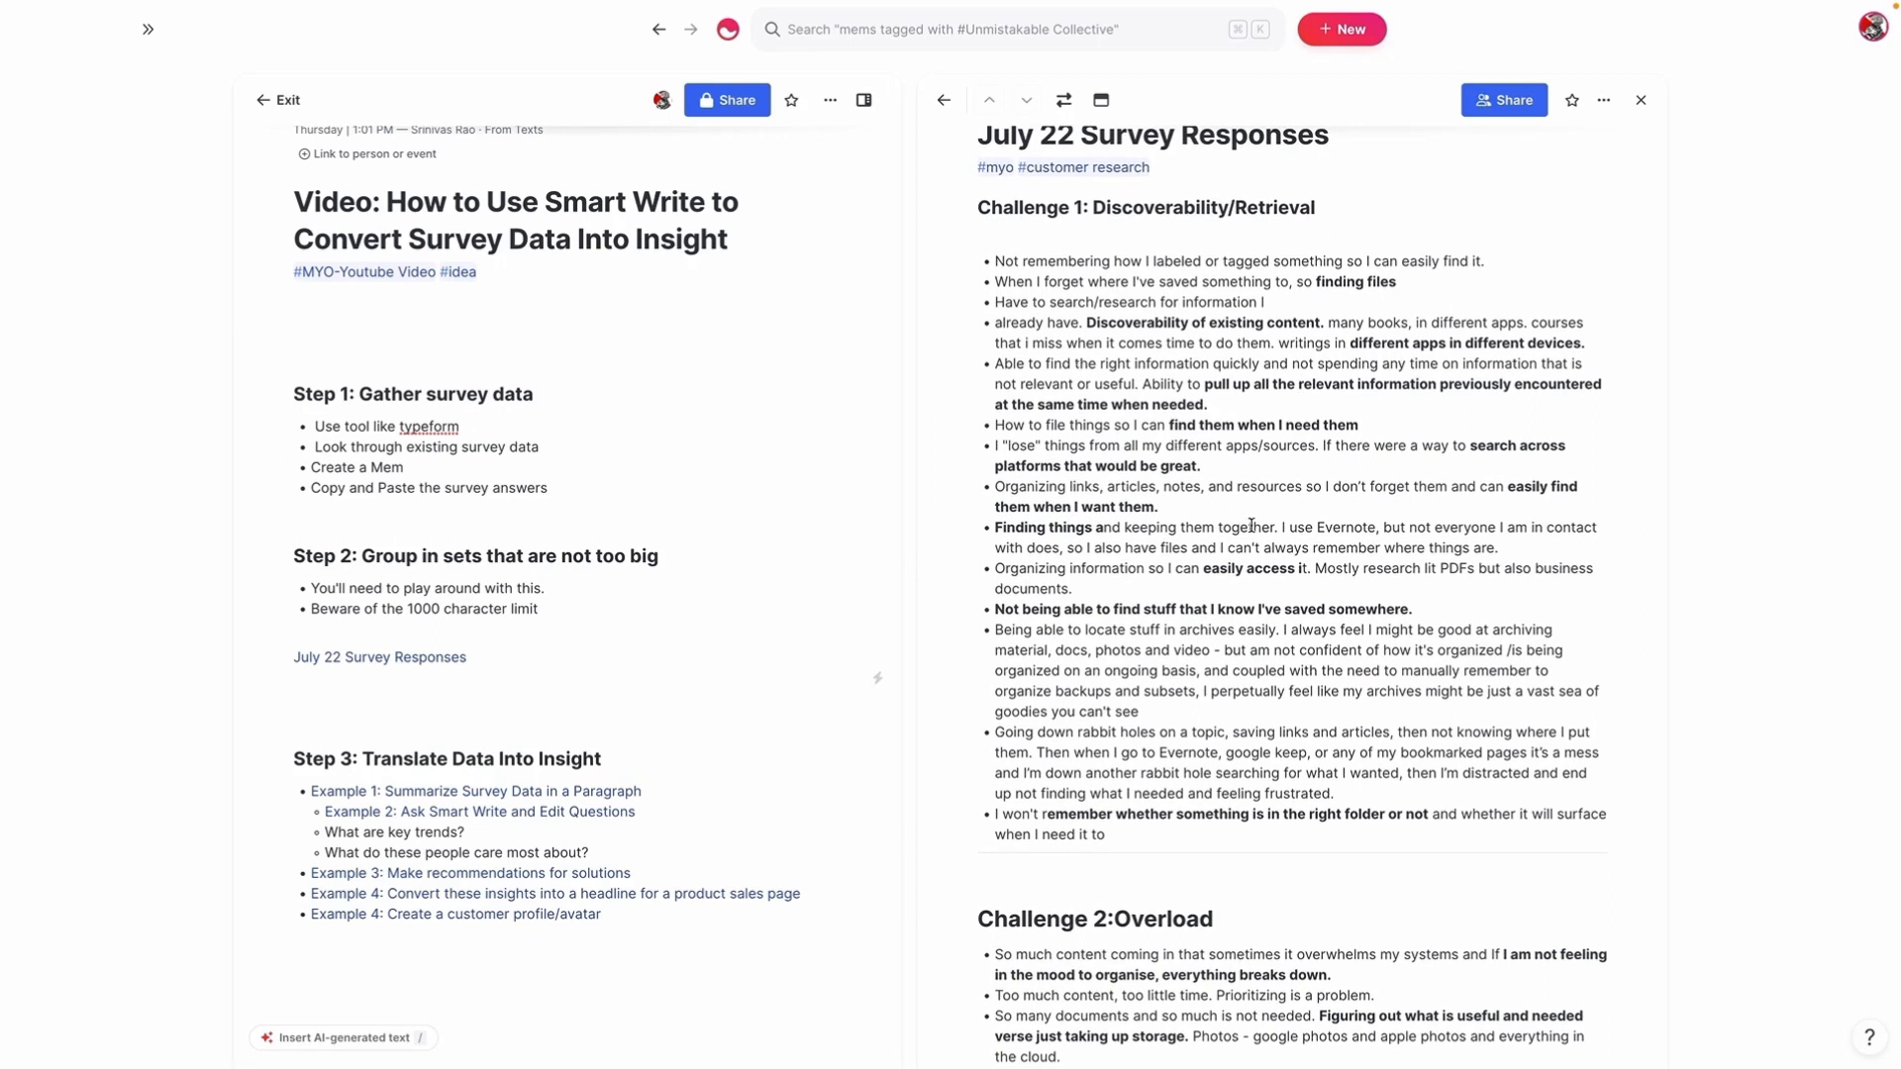
pyautogui.scroll(-2, 1266, 507)
pyautogui.scroll(-1, 1264, 414)
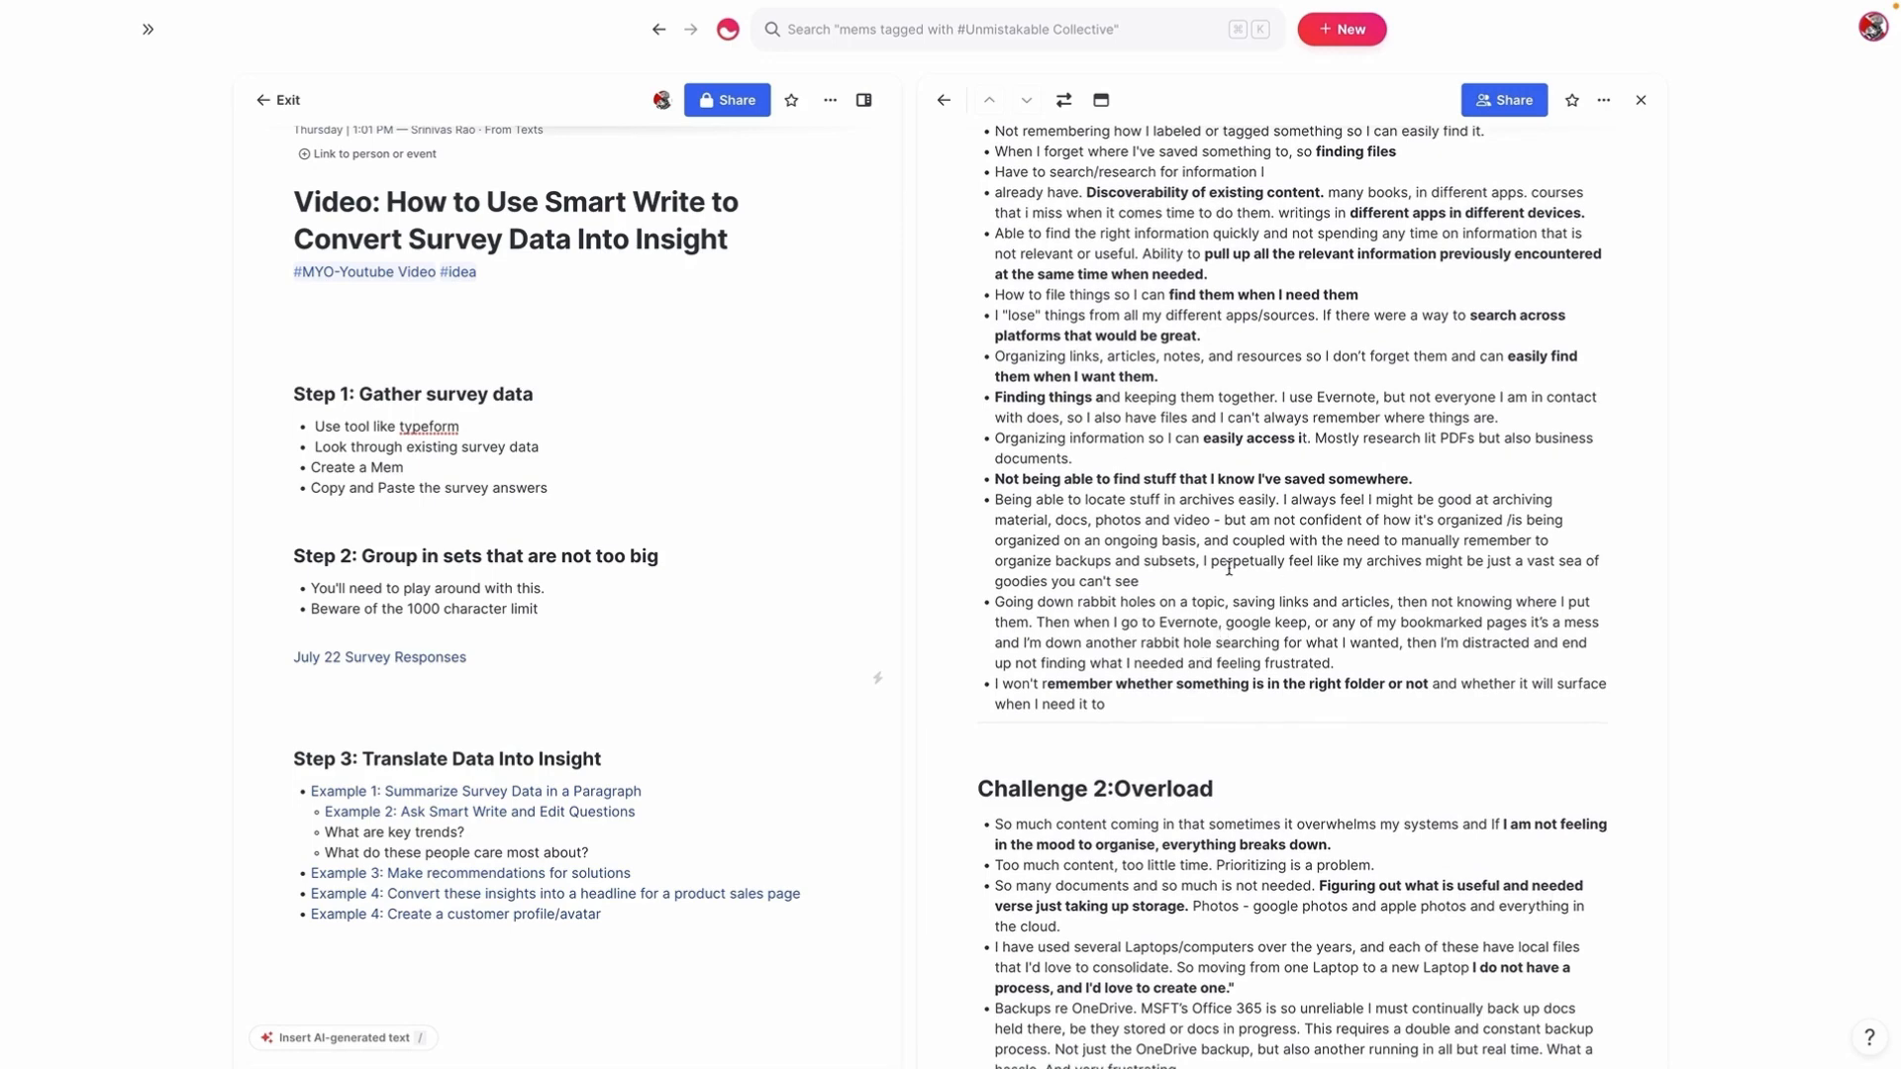
pyautogui.scroll(-15, 1210, 492)
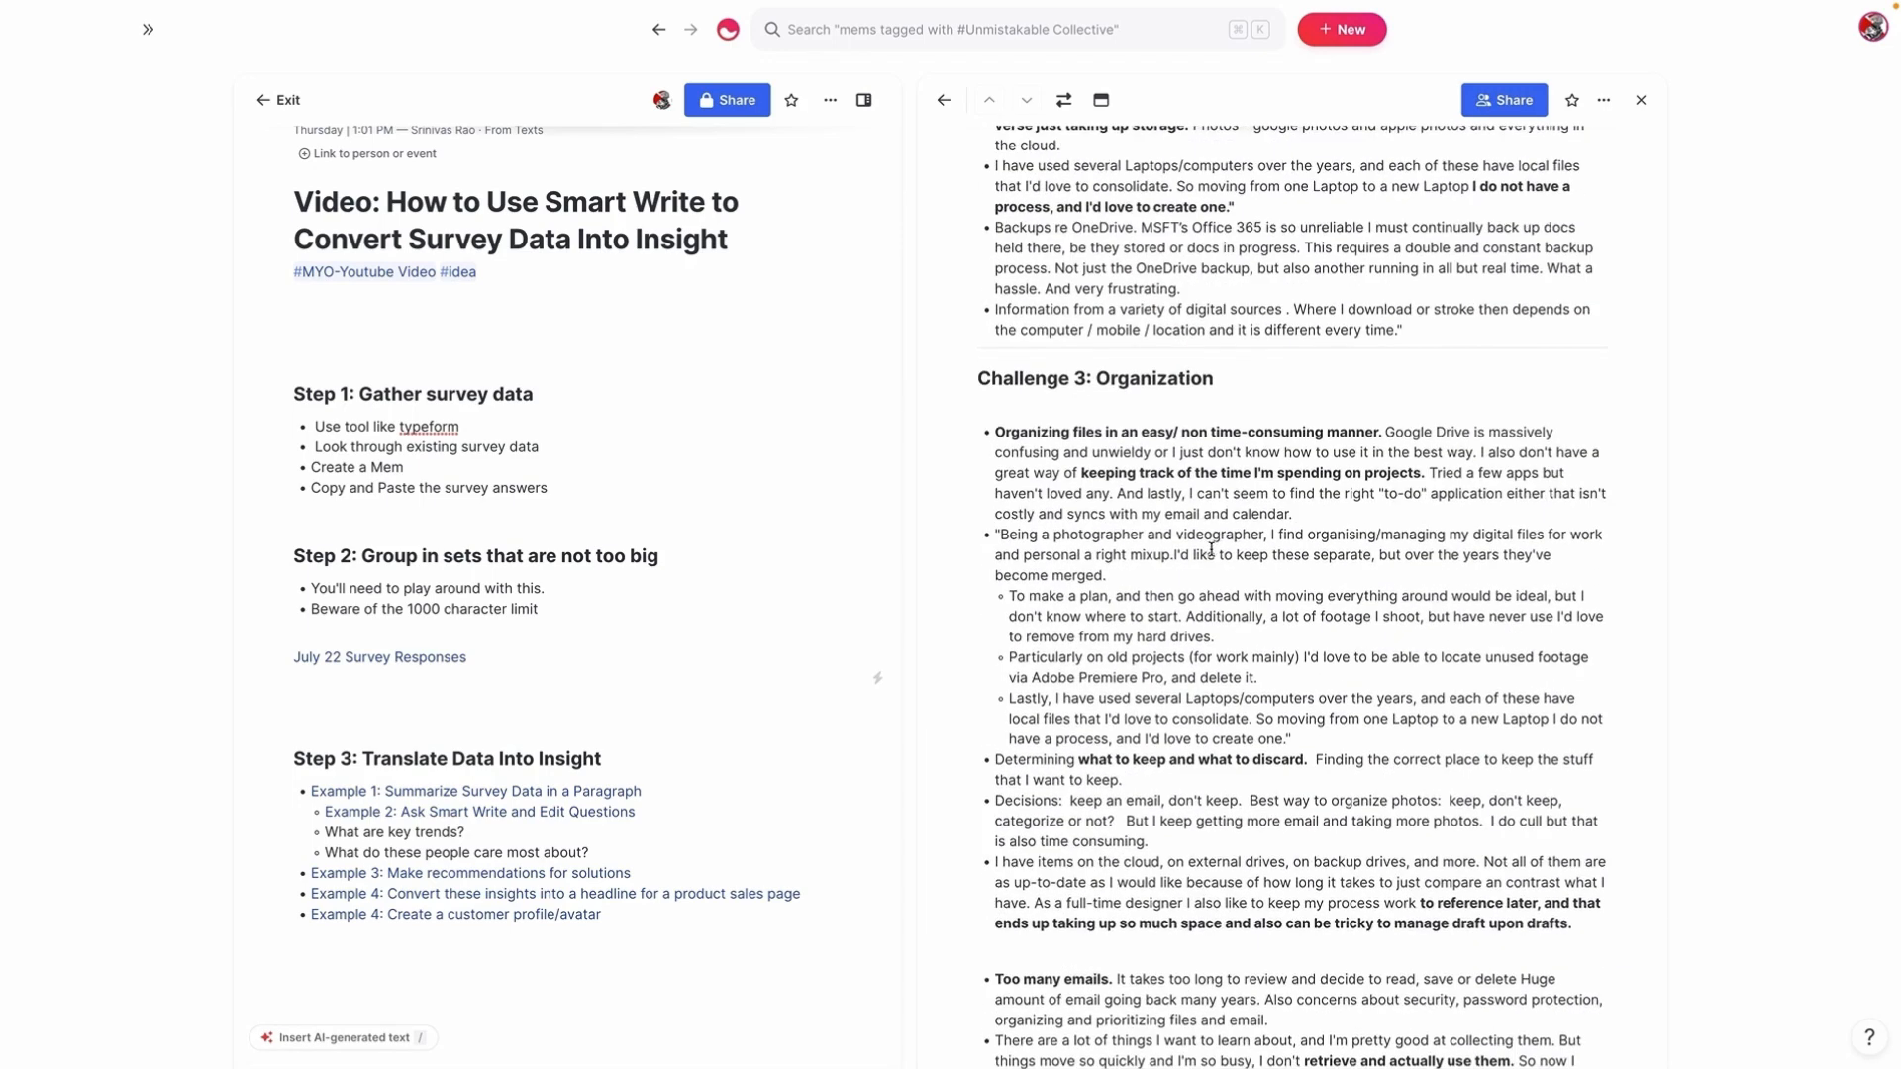
pyautogui.scroll(-20, 1112, 447)
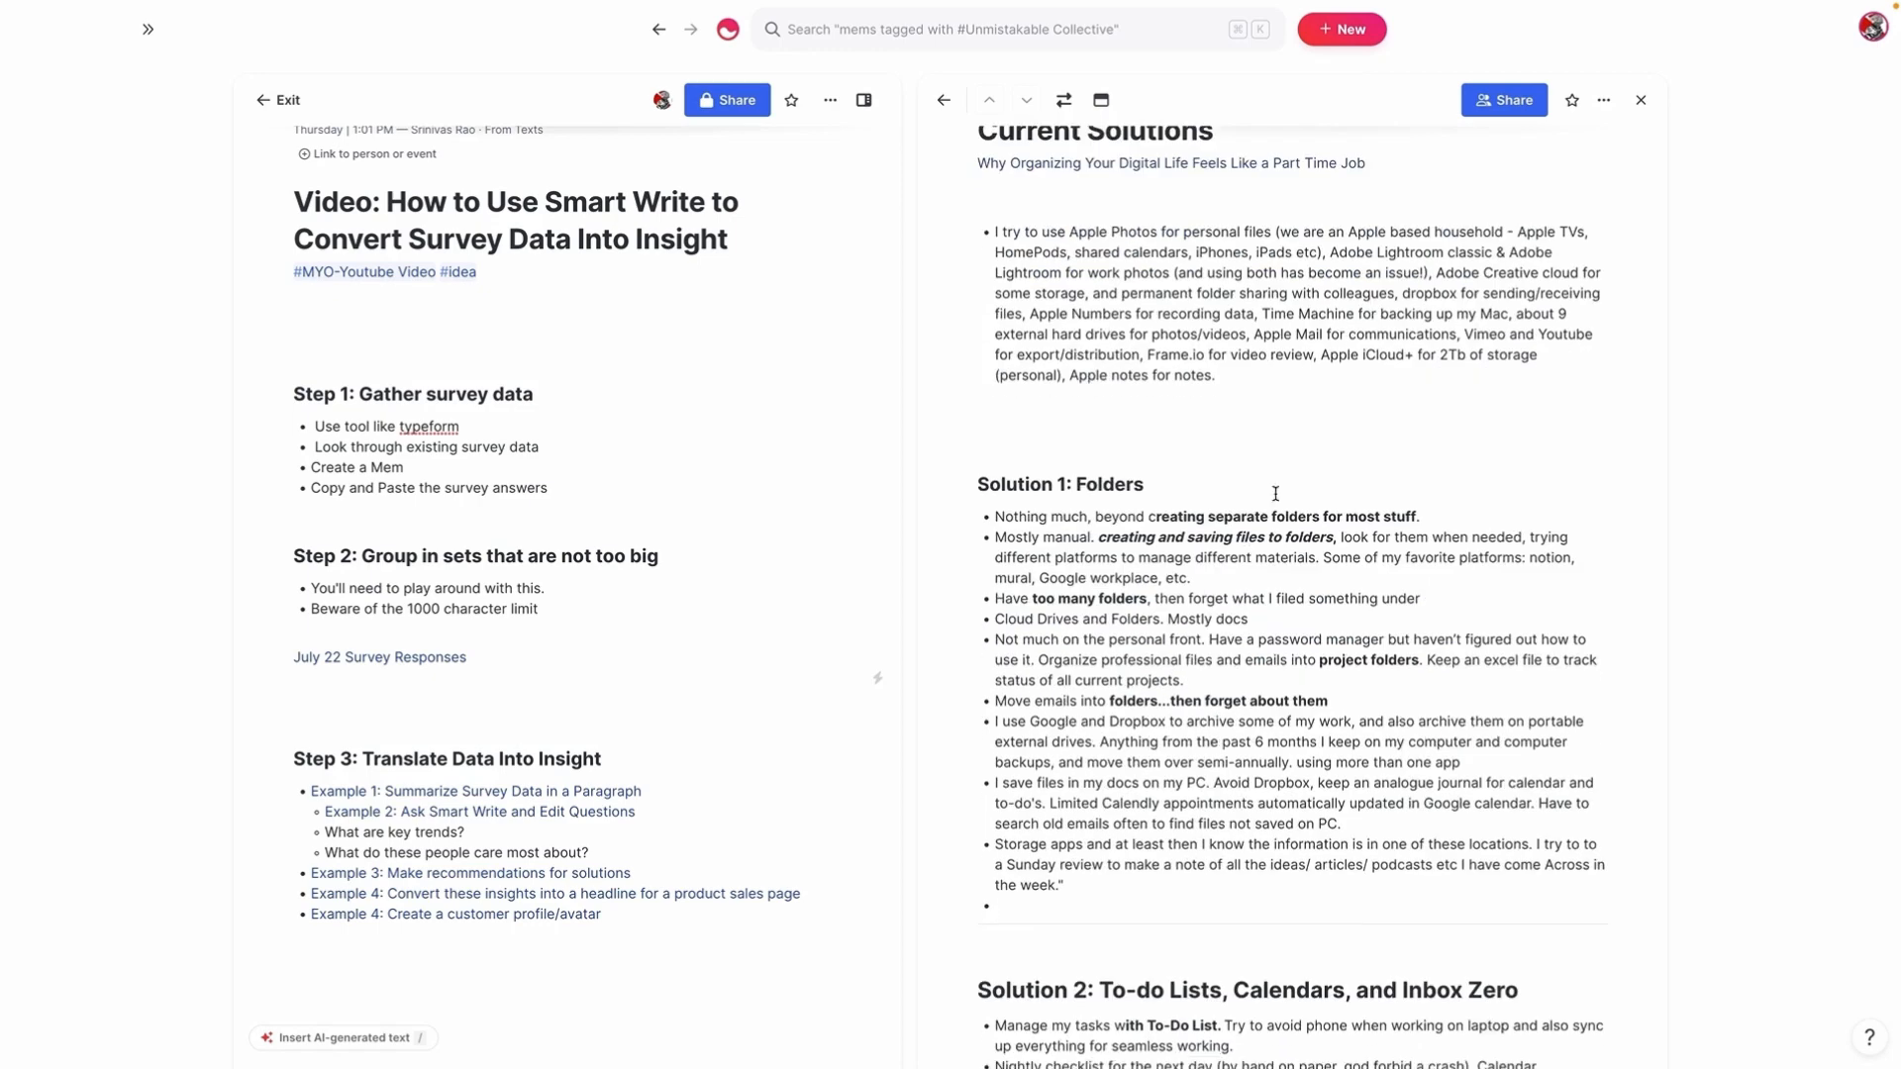
pyautogui.scroll(-12, 1456, 192)
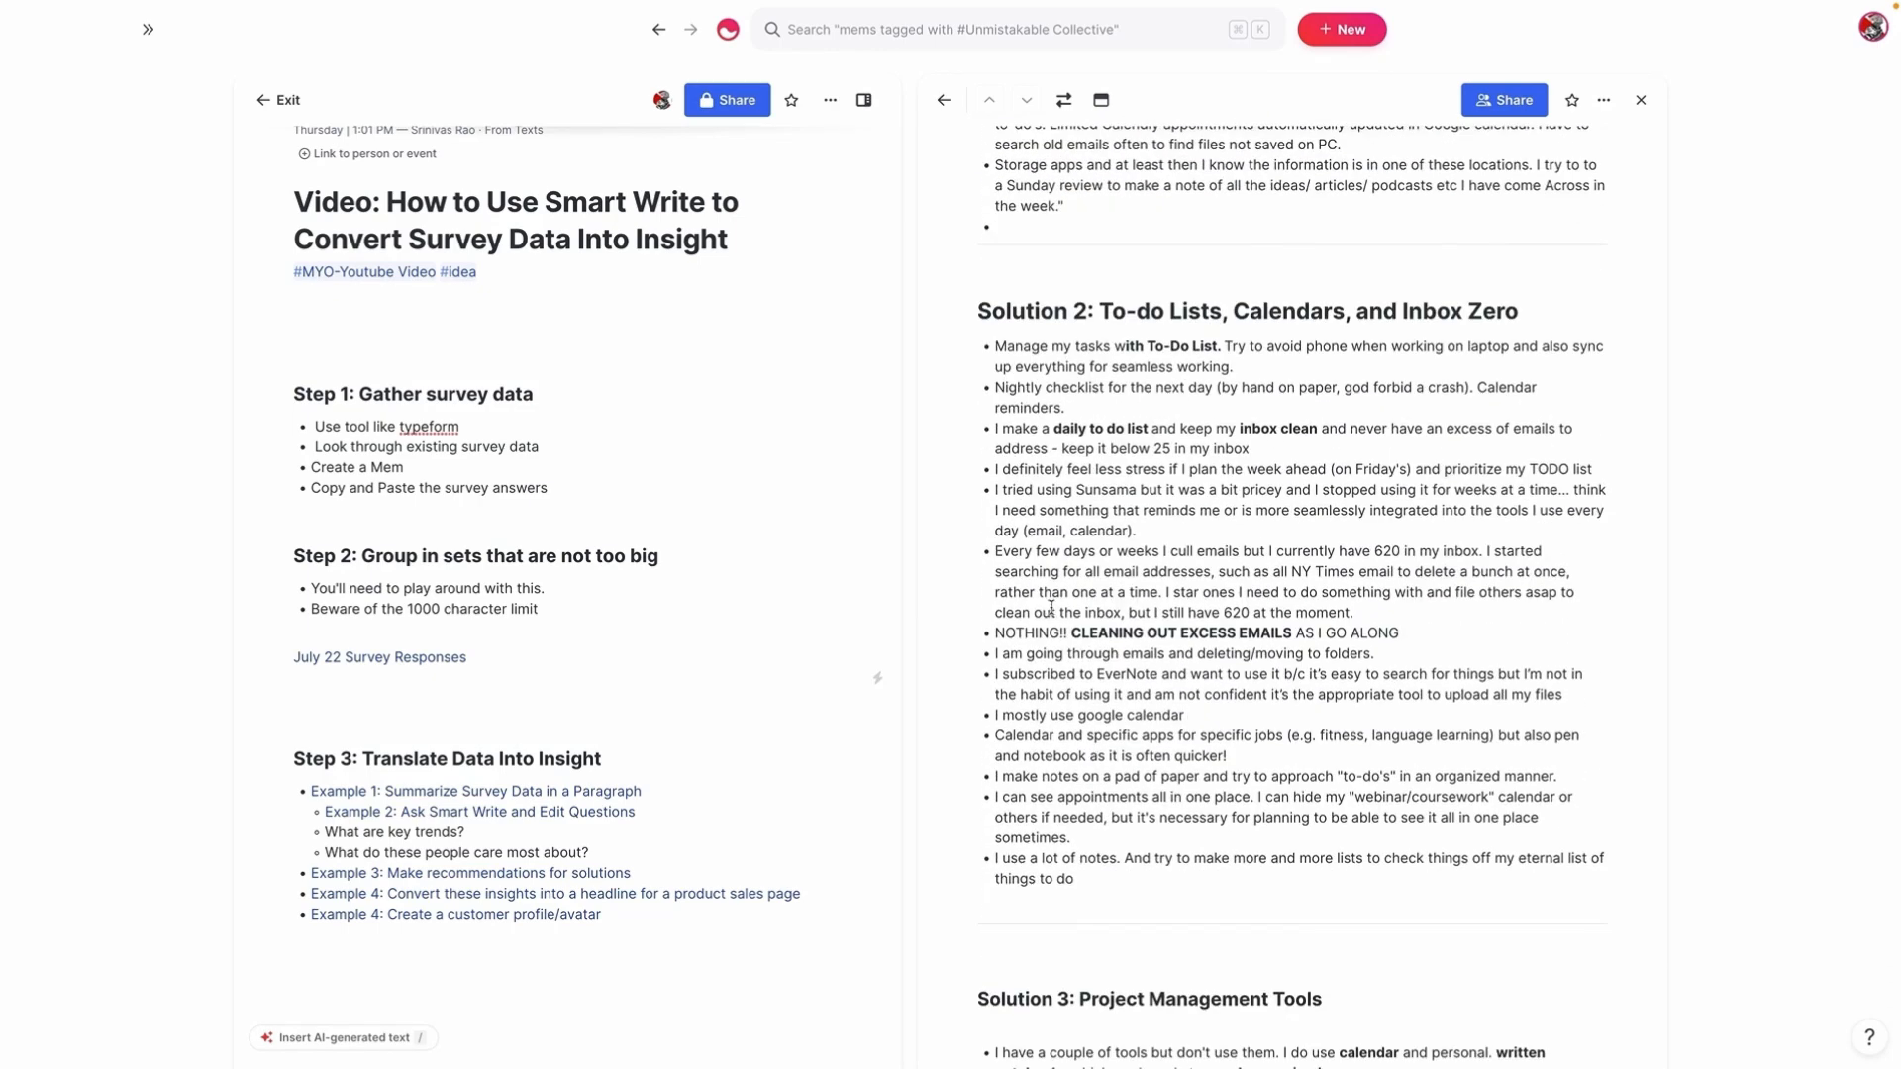
pyautogui.scroll(-5, 1269, 624)
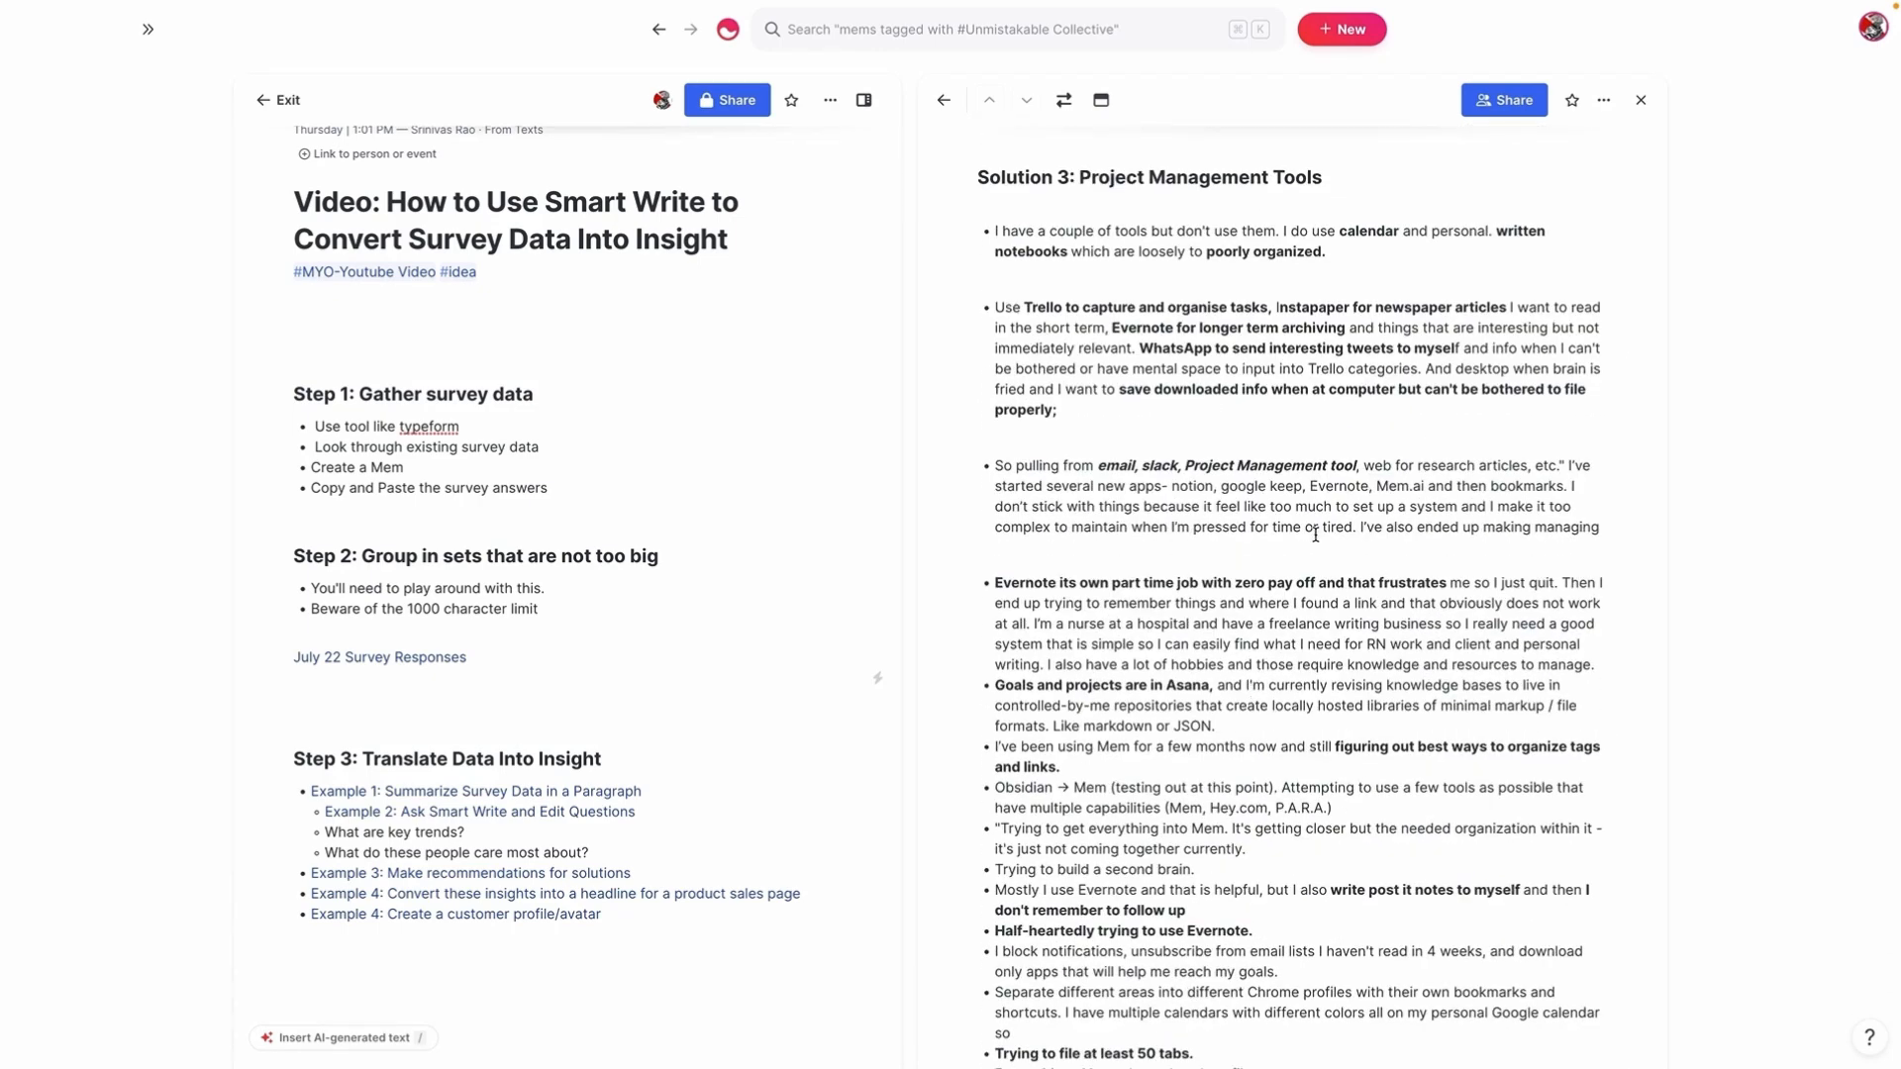
pyautogui.scroll(-19, 1315, 534)
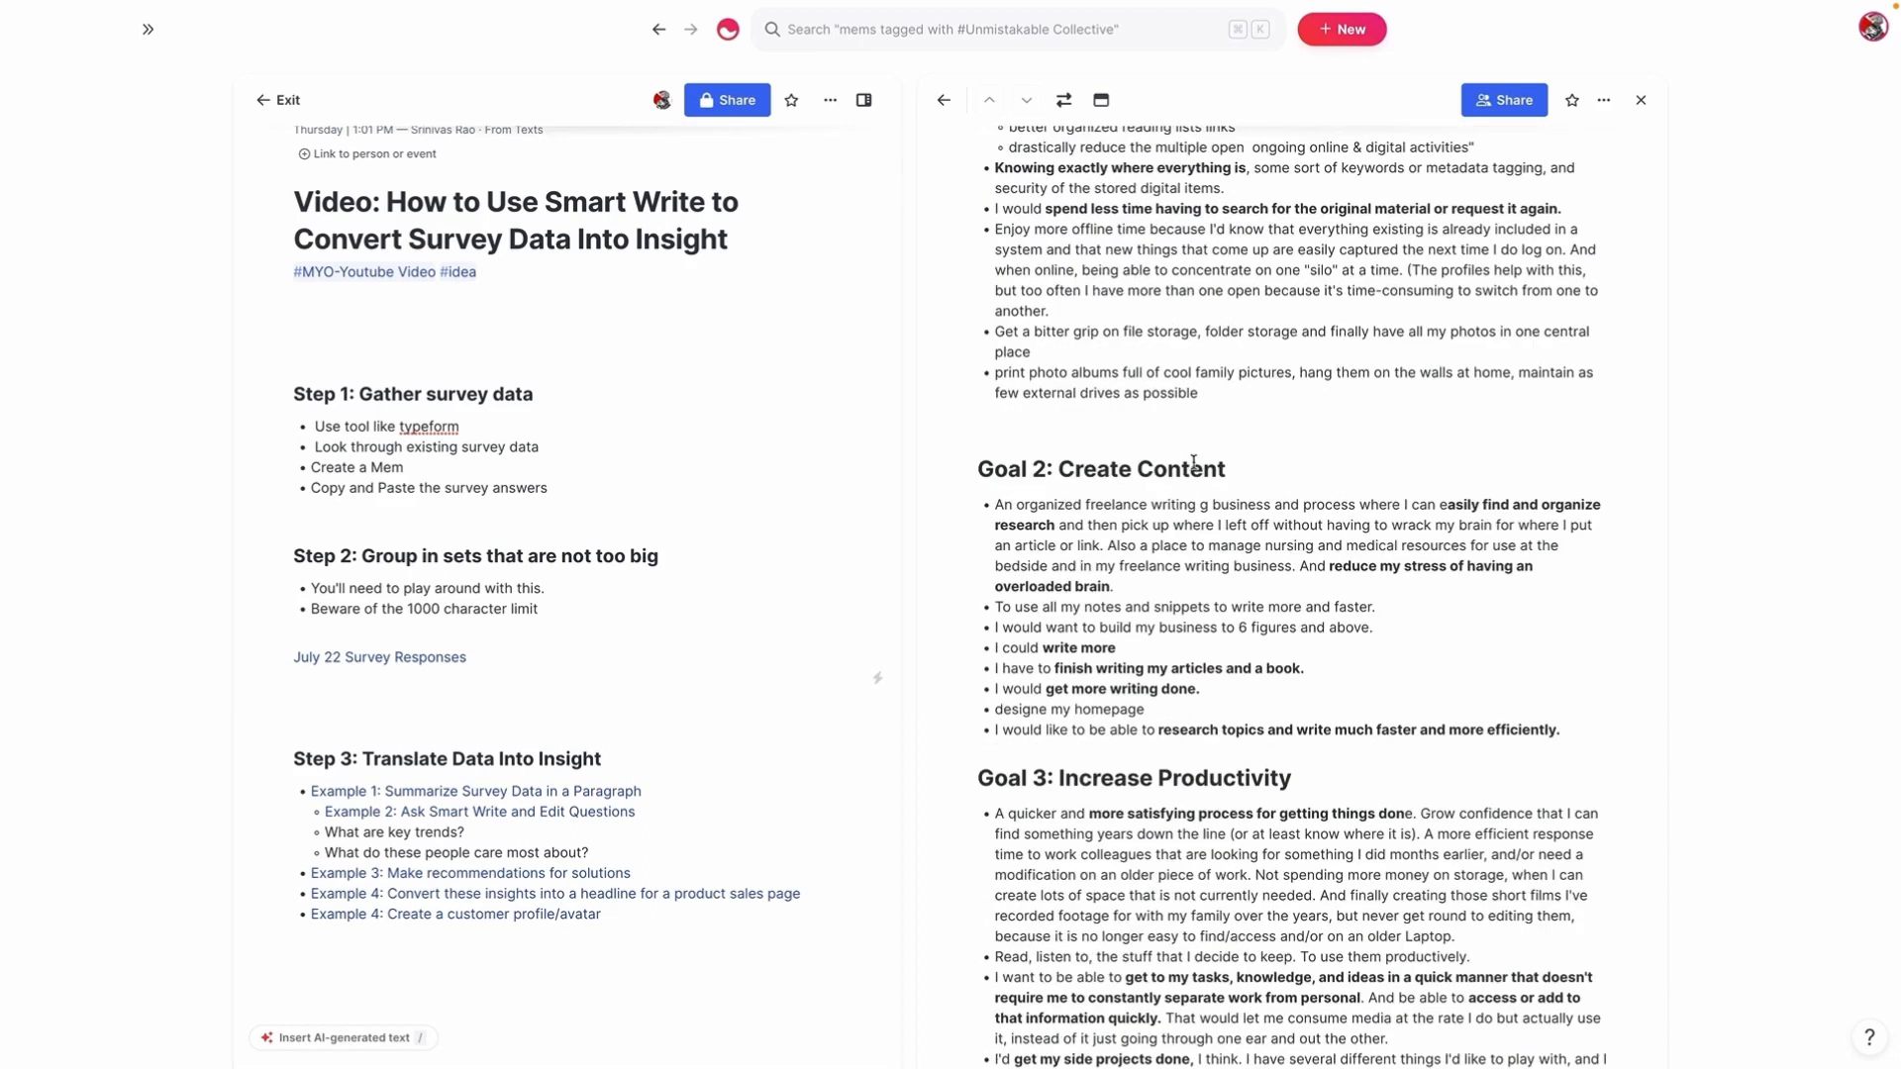
pyautogui.scroll(-5, 1193, 463)
pyautogui.scroll(-7, 1231, 688)
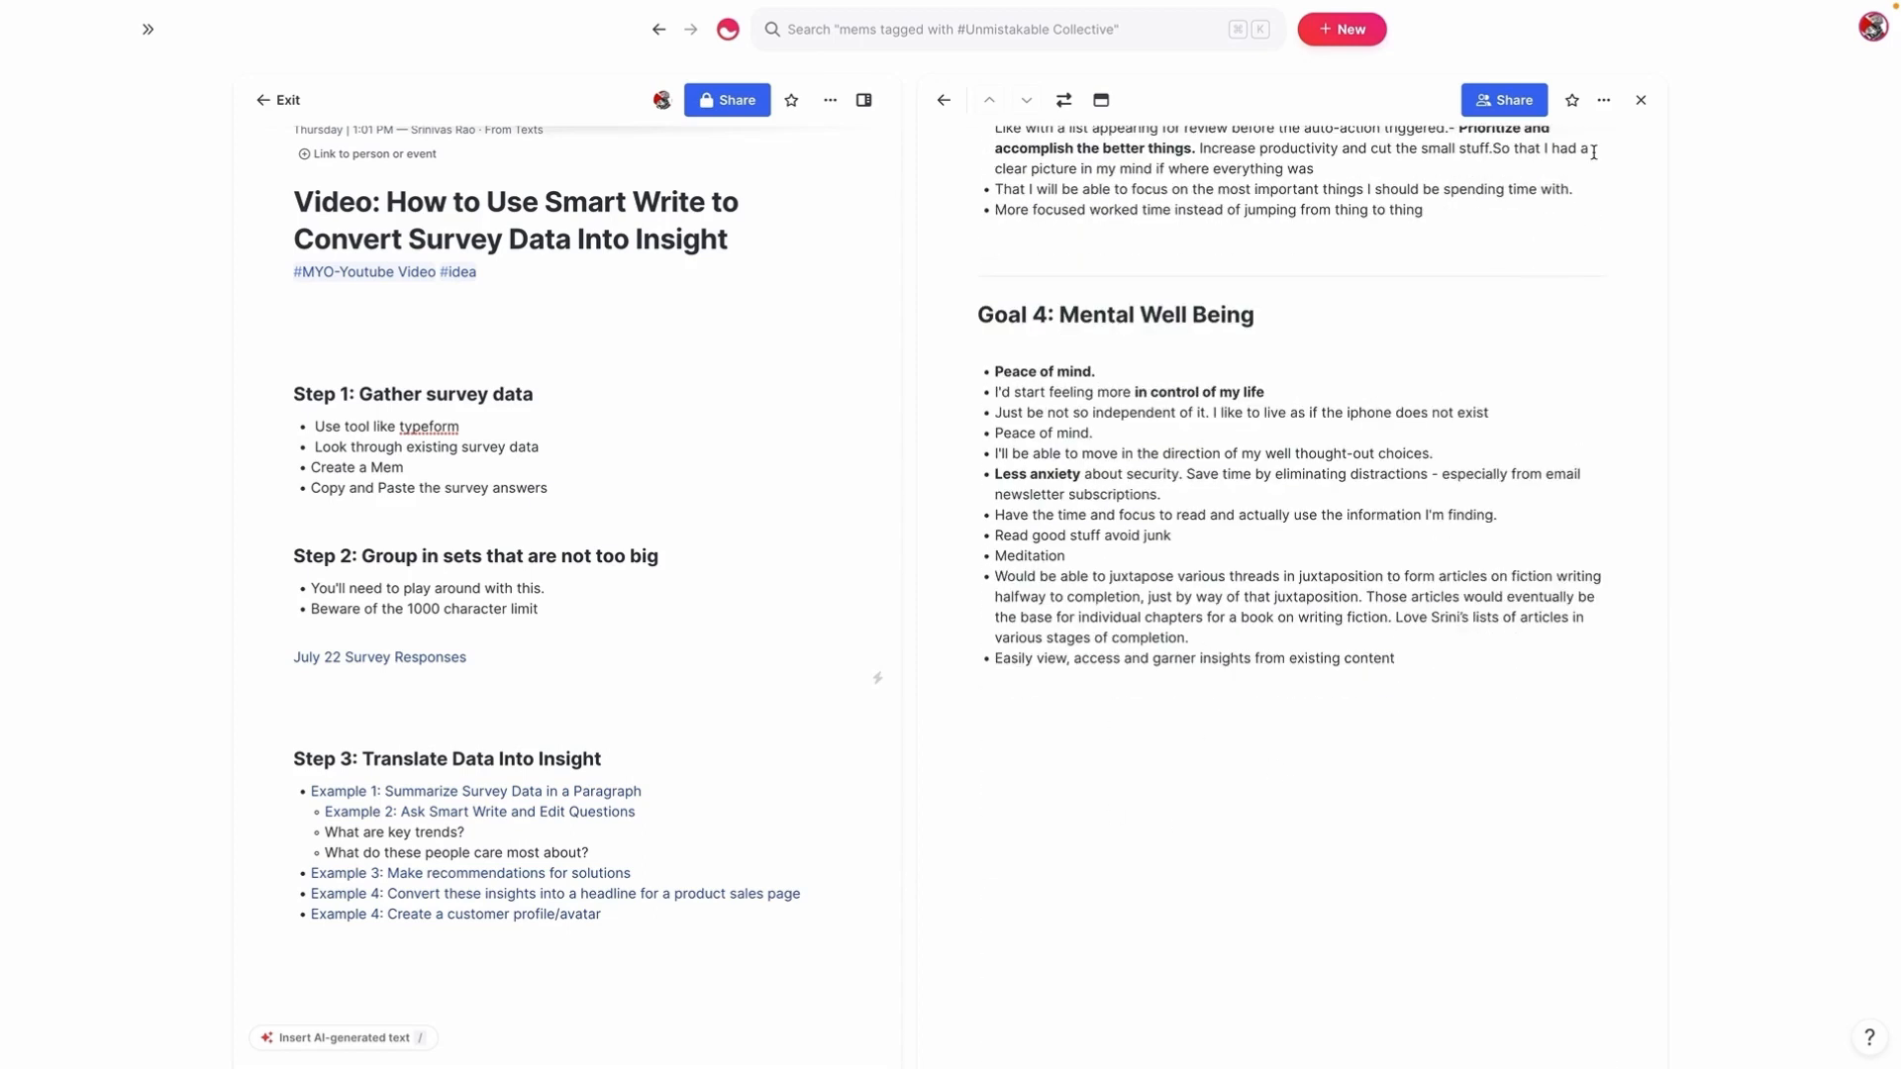
pyautogui.click(1641, 100)
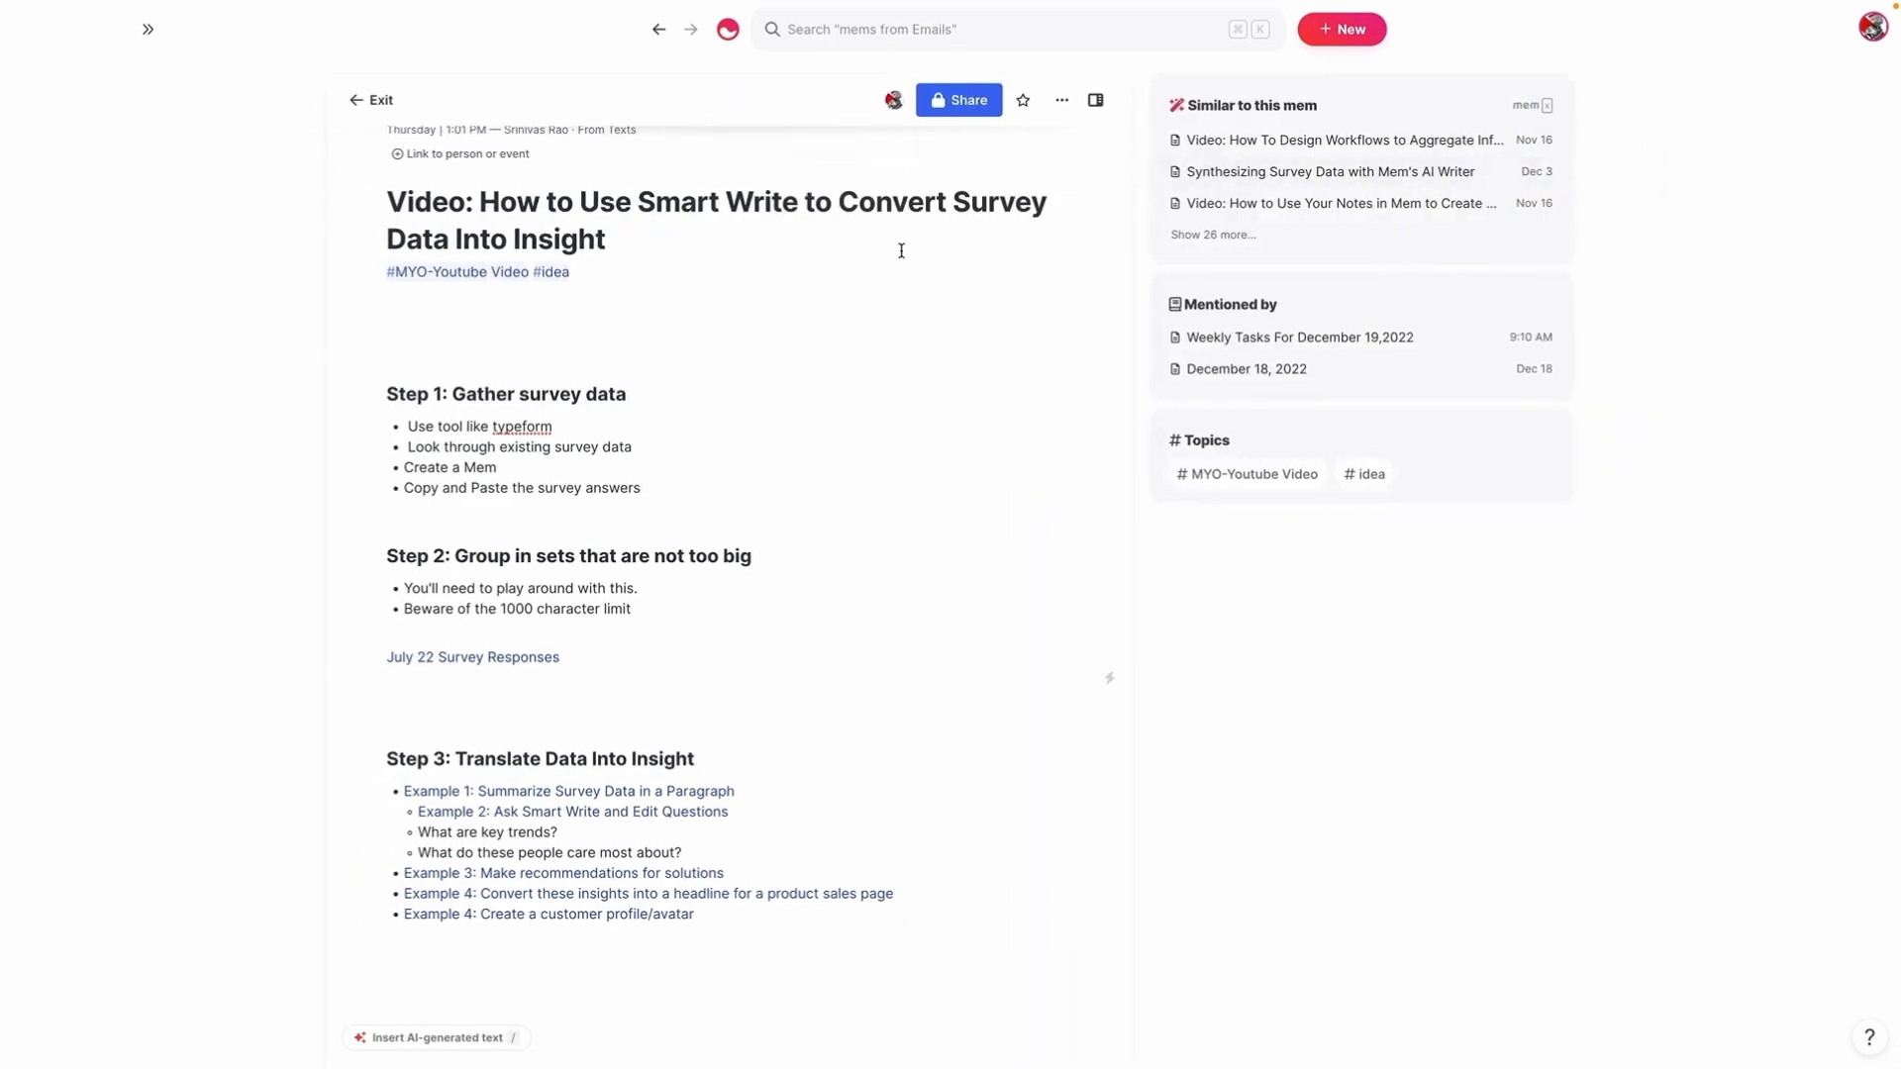
# Step: Open the linked mem "Example 1: Summarize Survey Data in a Paragraph" from Step 3 alongside the outline
pyautogui.scroll(-3, 938, 386)
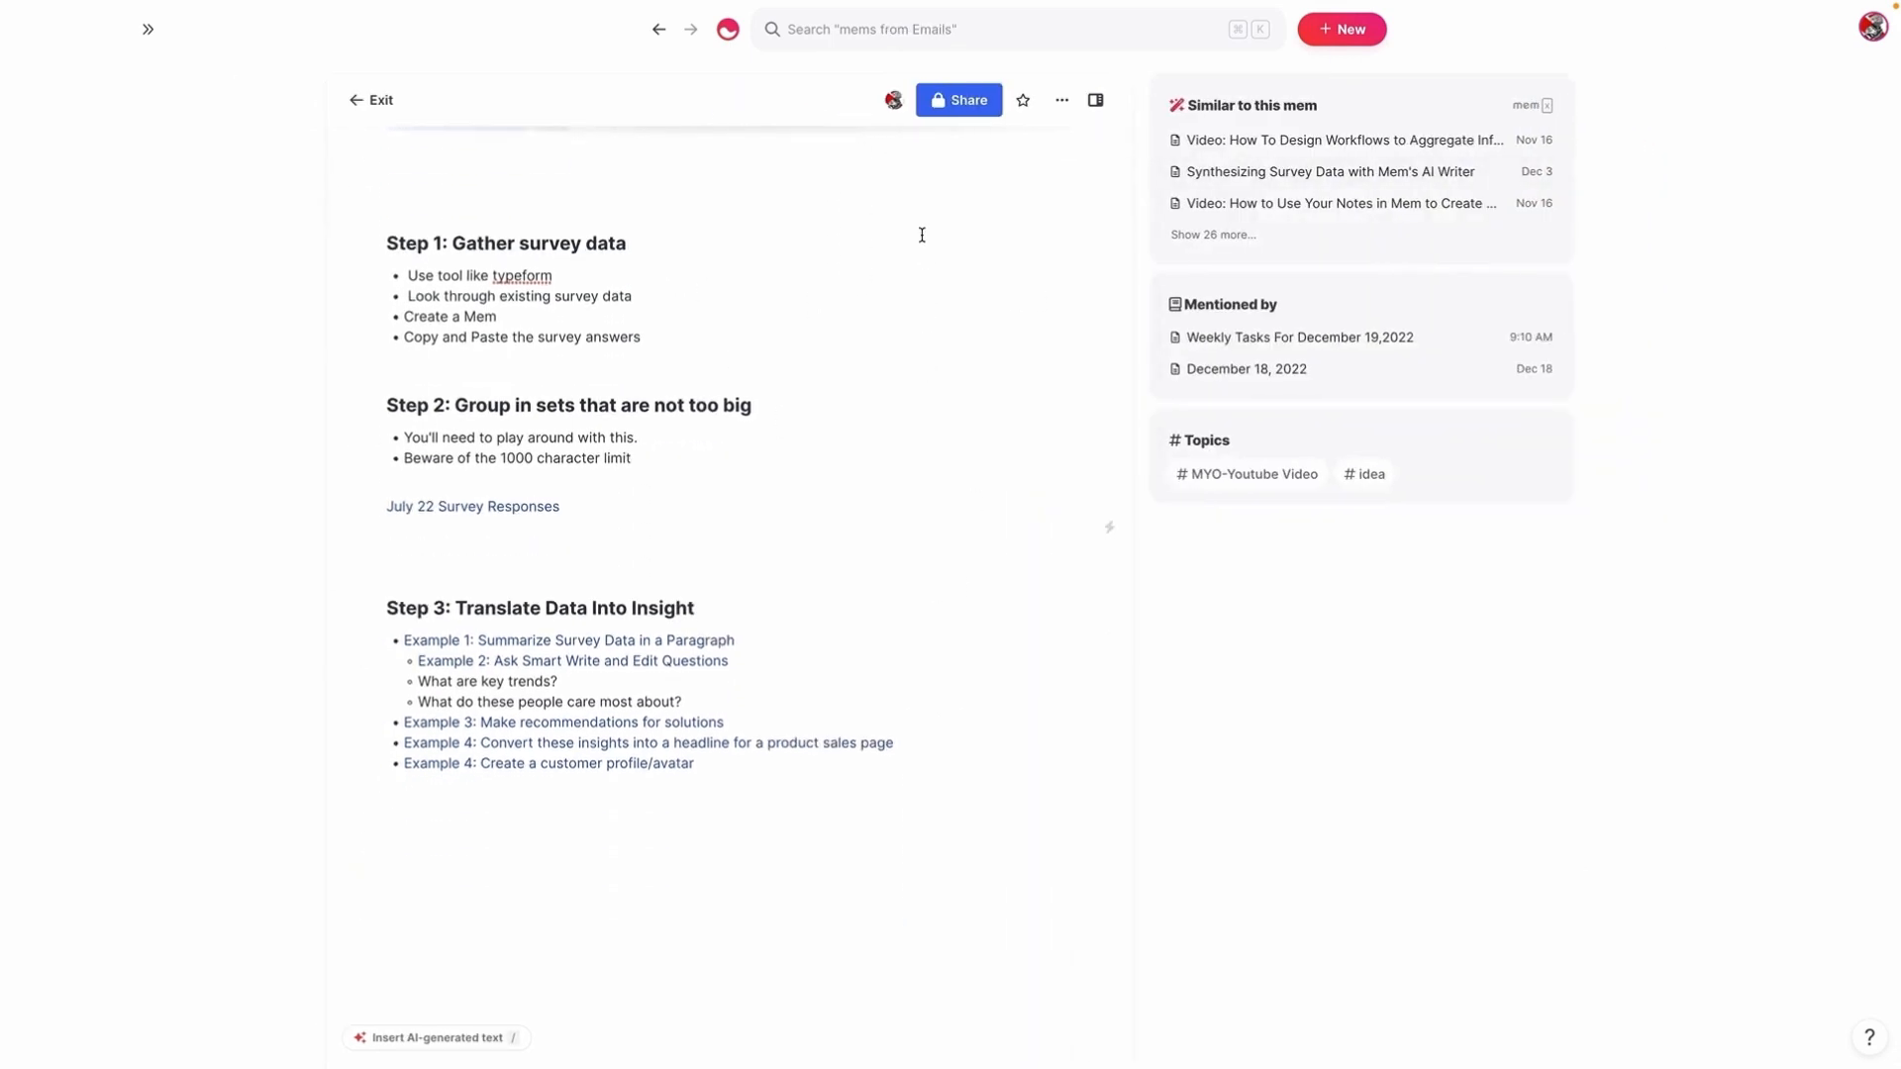
pyautogui.scroll(1, 738, 413)
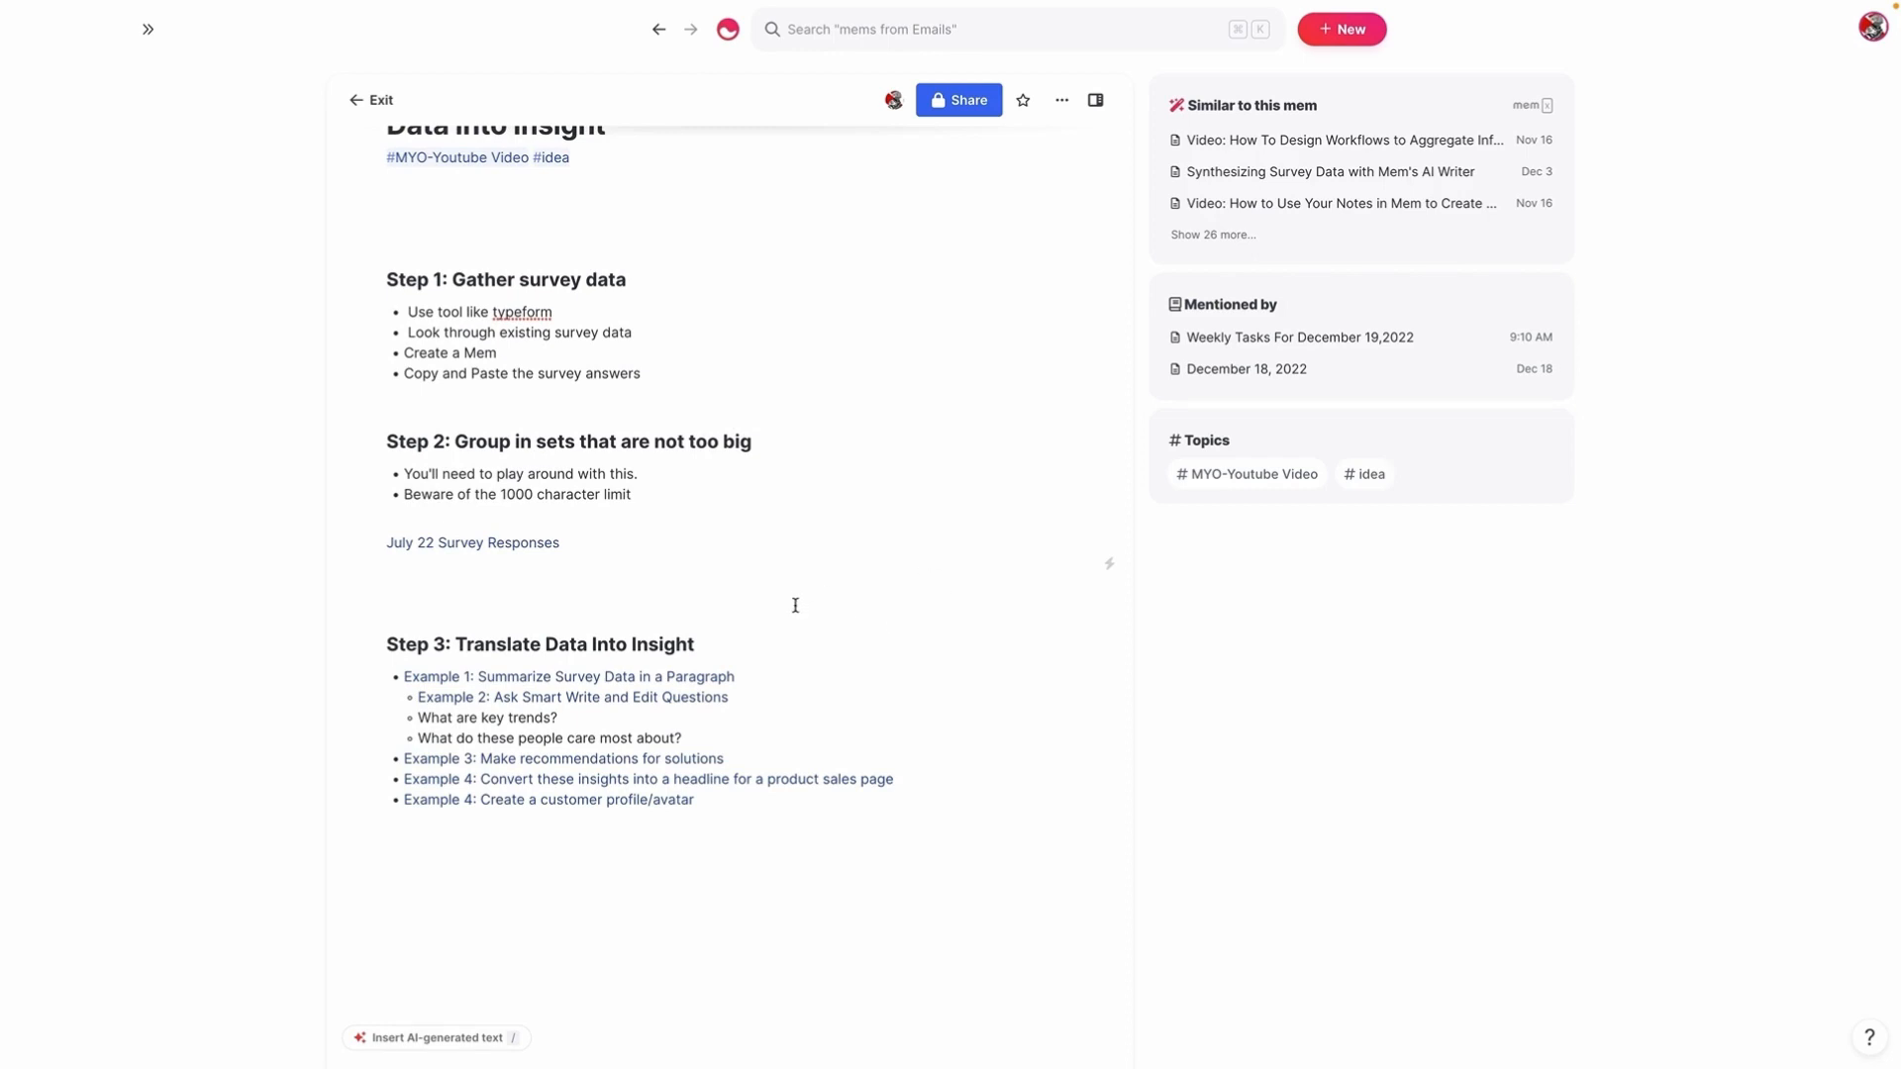
pyautogui.click(674, 676)
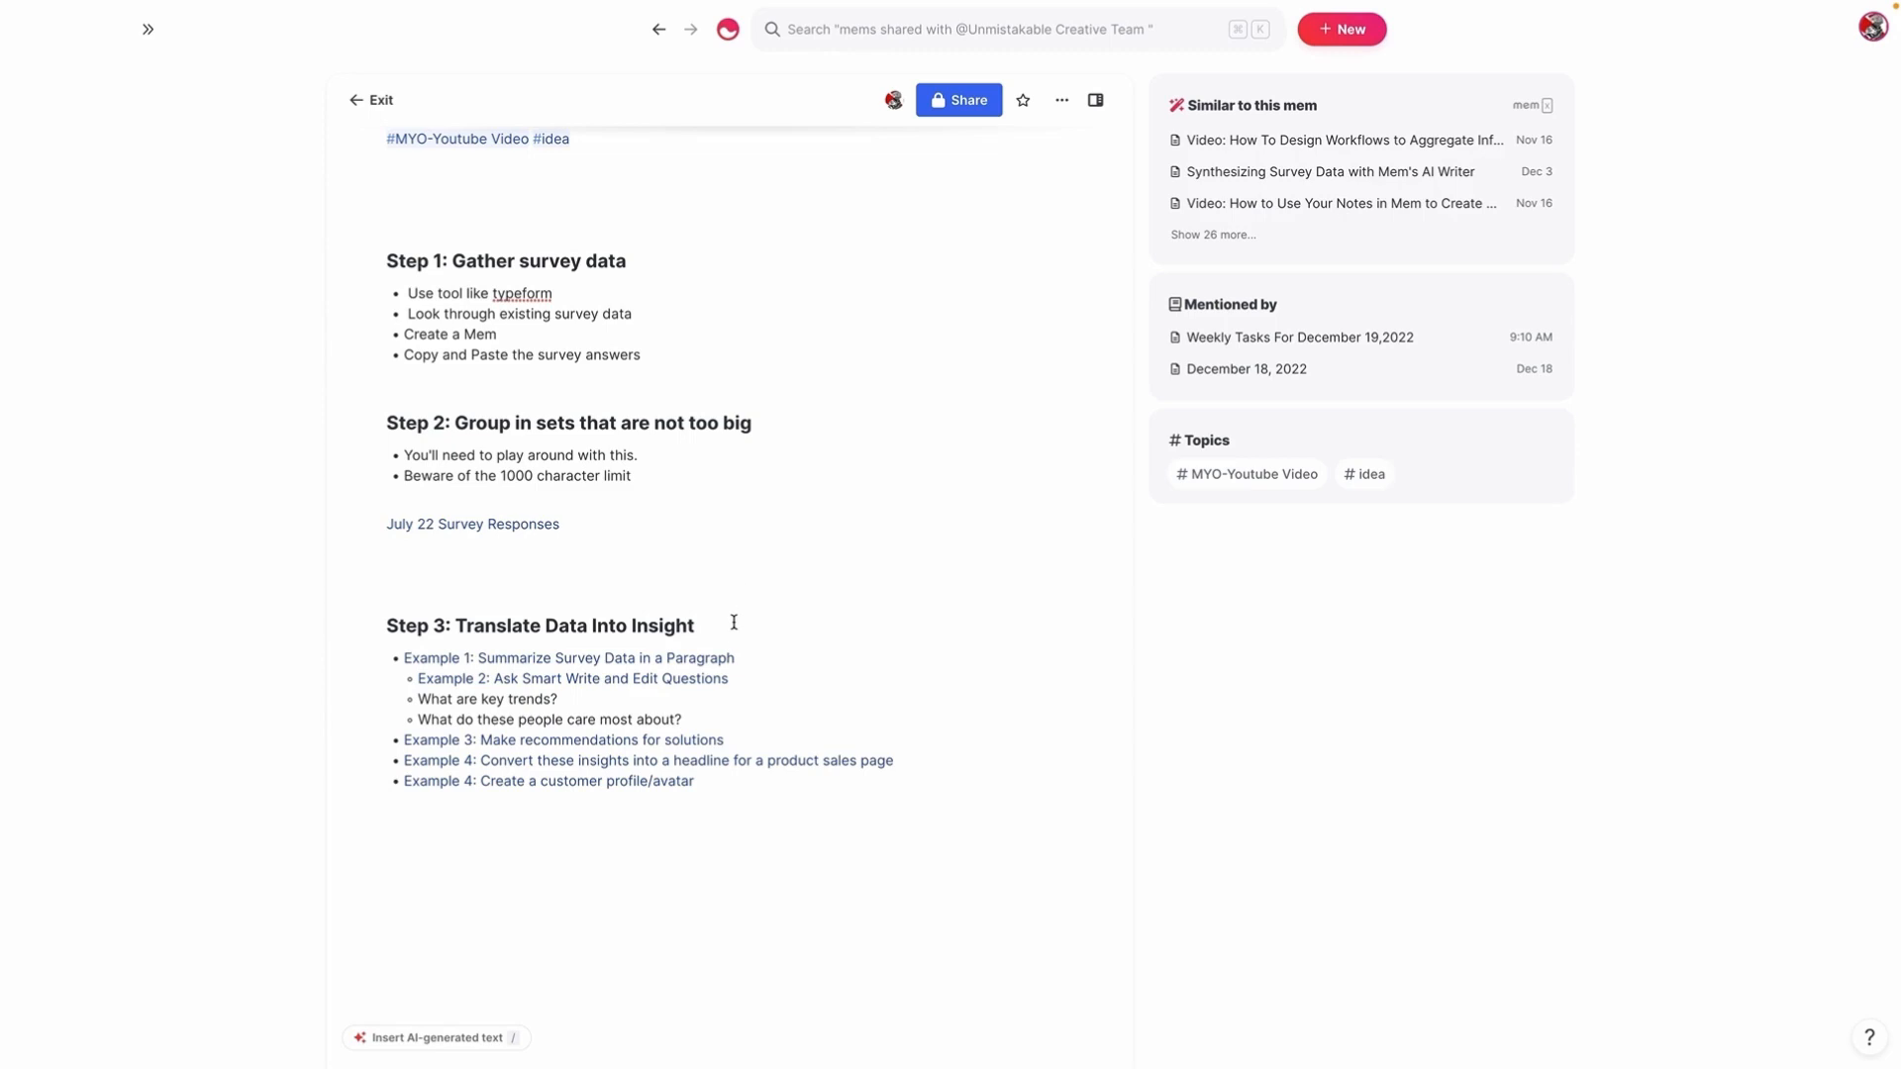
pyautogui.click(724, 657)
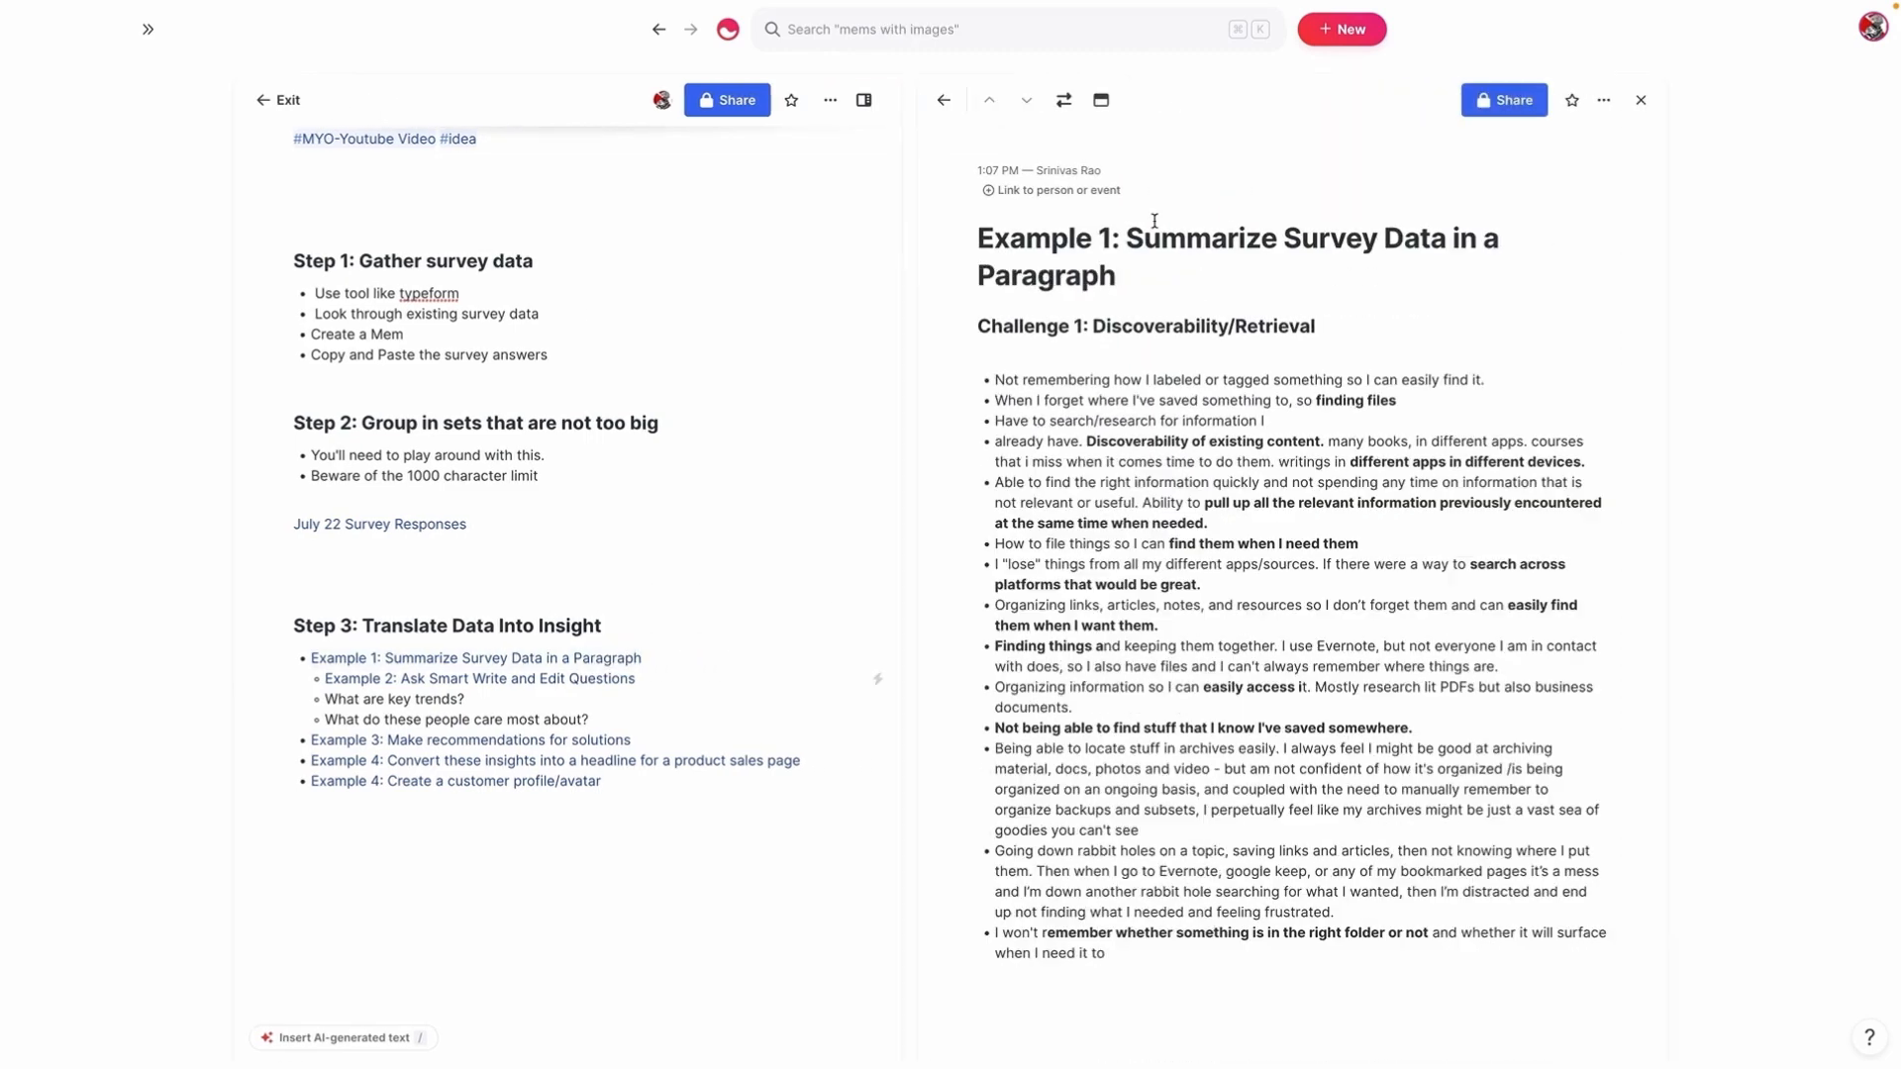
pyautogui.scroll(-1, 1198, 297)
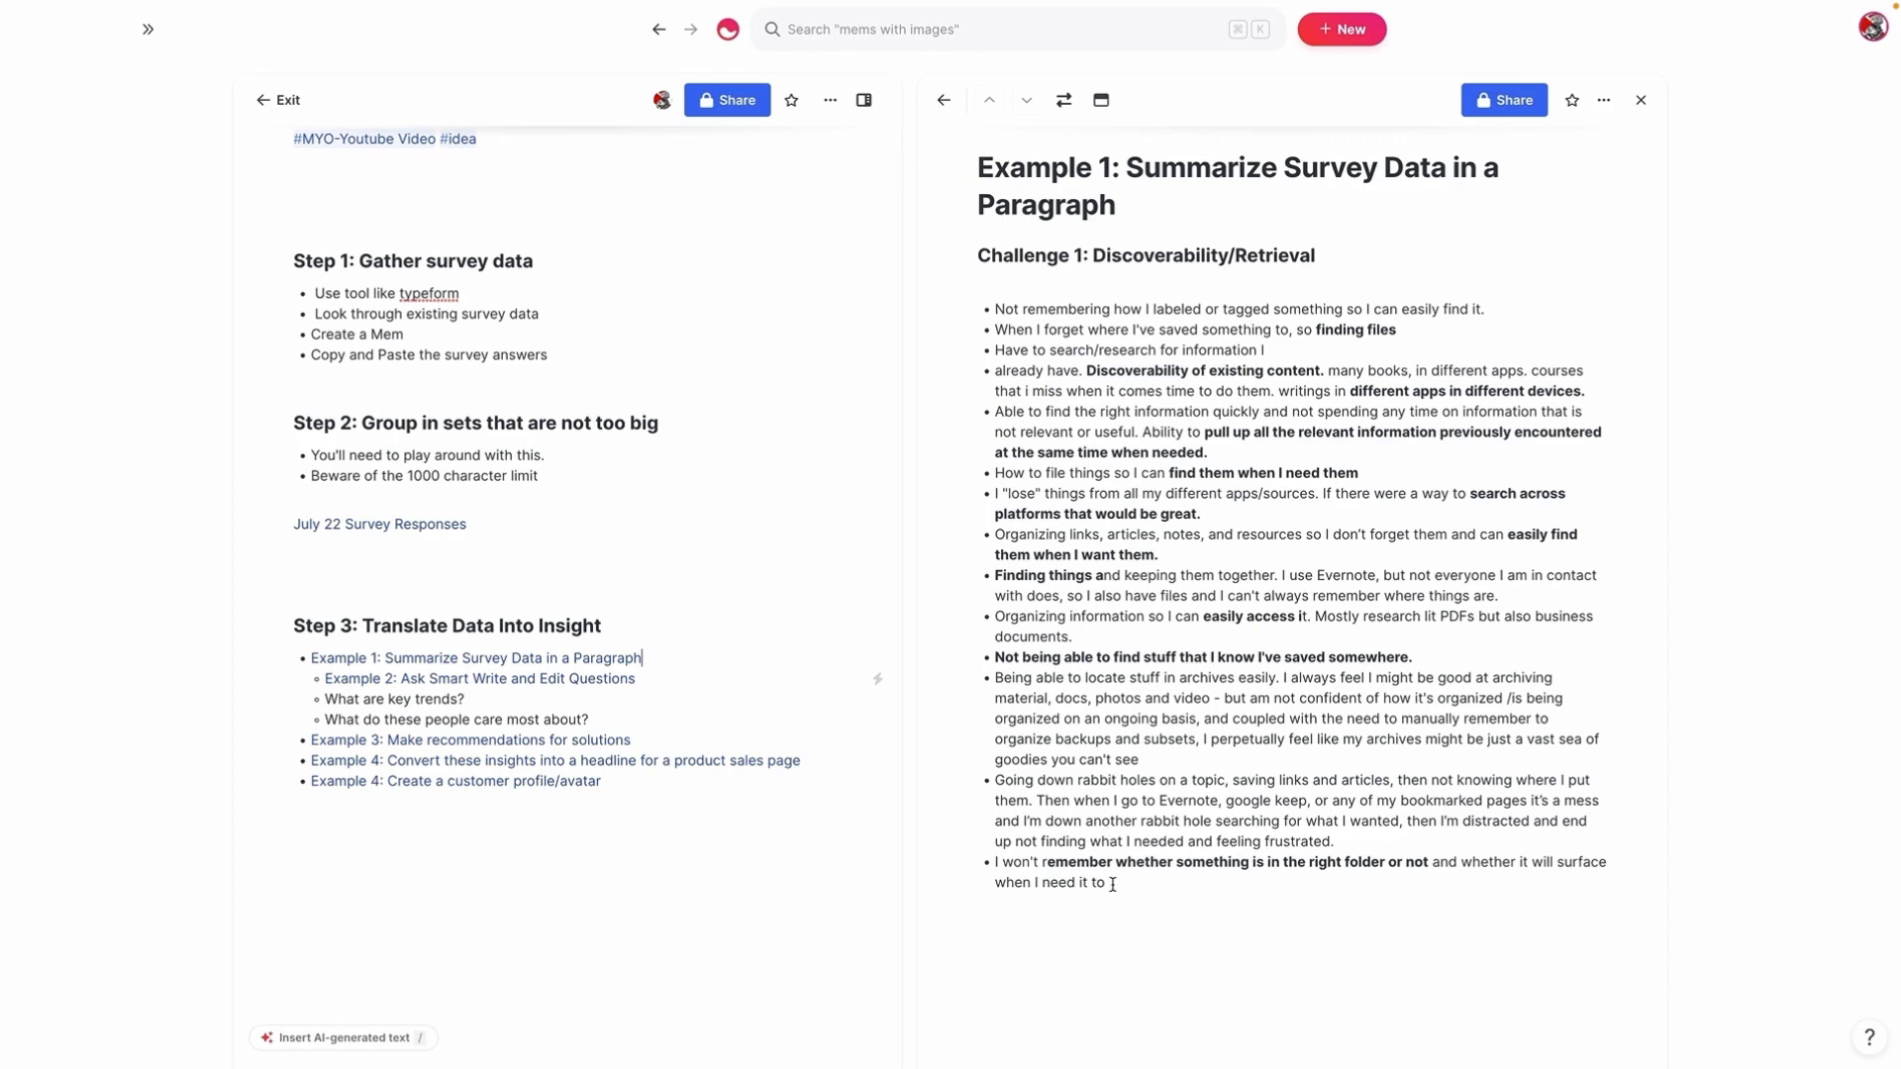
# Step: Run Smart Edit on all the Challenge 1 bullet responses with the instruction "summarize in one paragraph"
pyautogui.moveTo(1118, 887); pyautogui.dragTo(990, 307)
pyautogui.click(1472, 922)
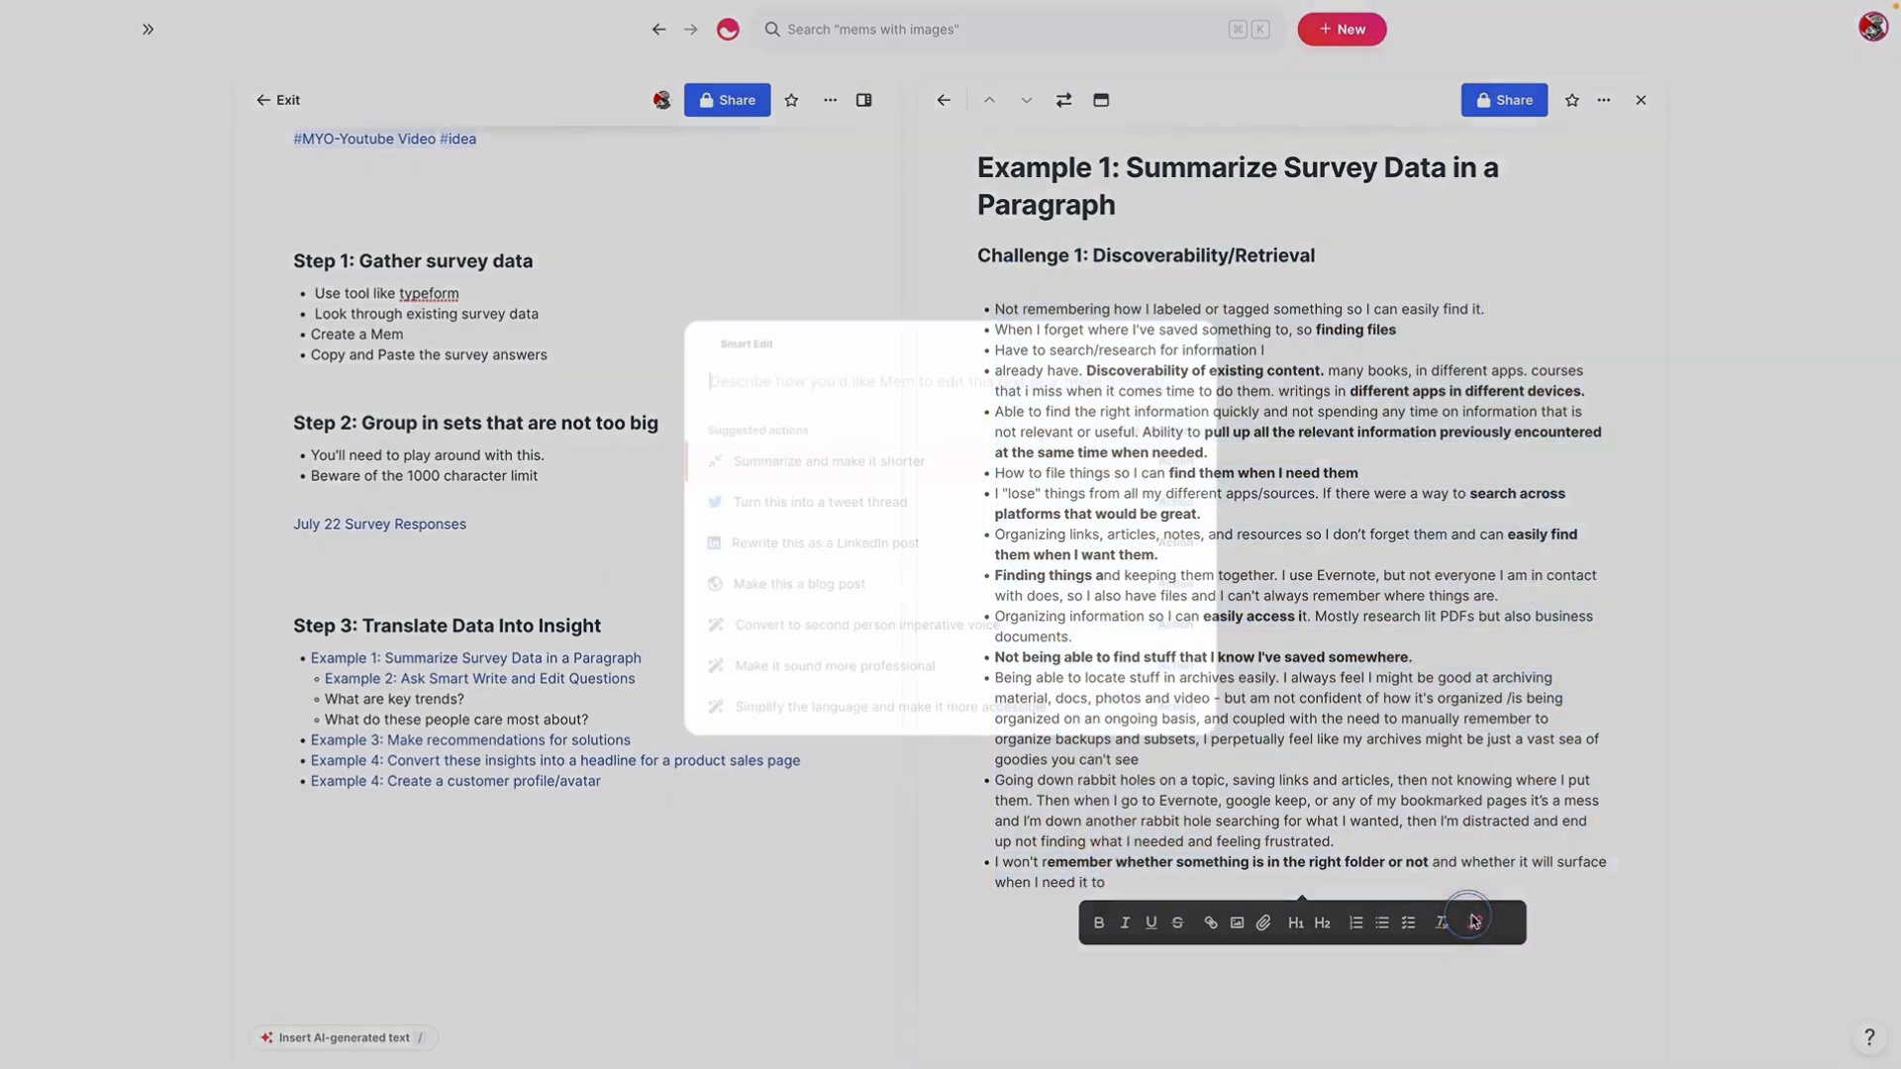
pyautogui.write('su')
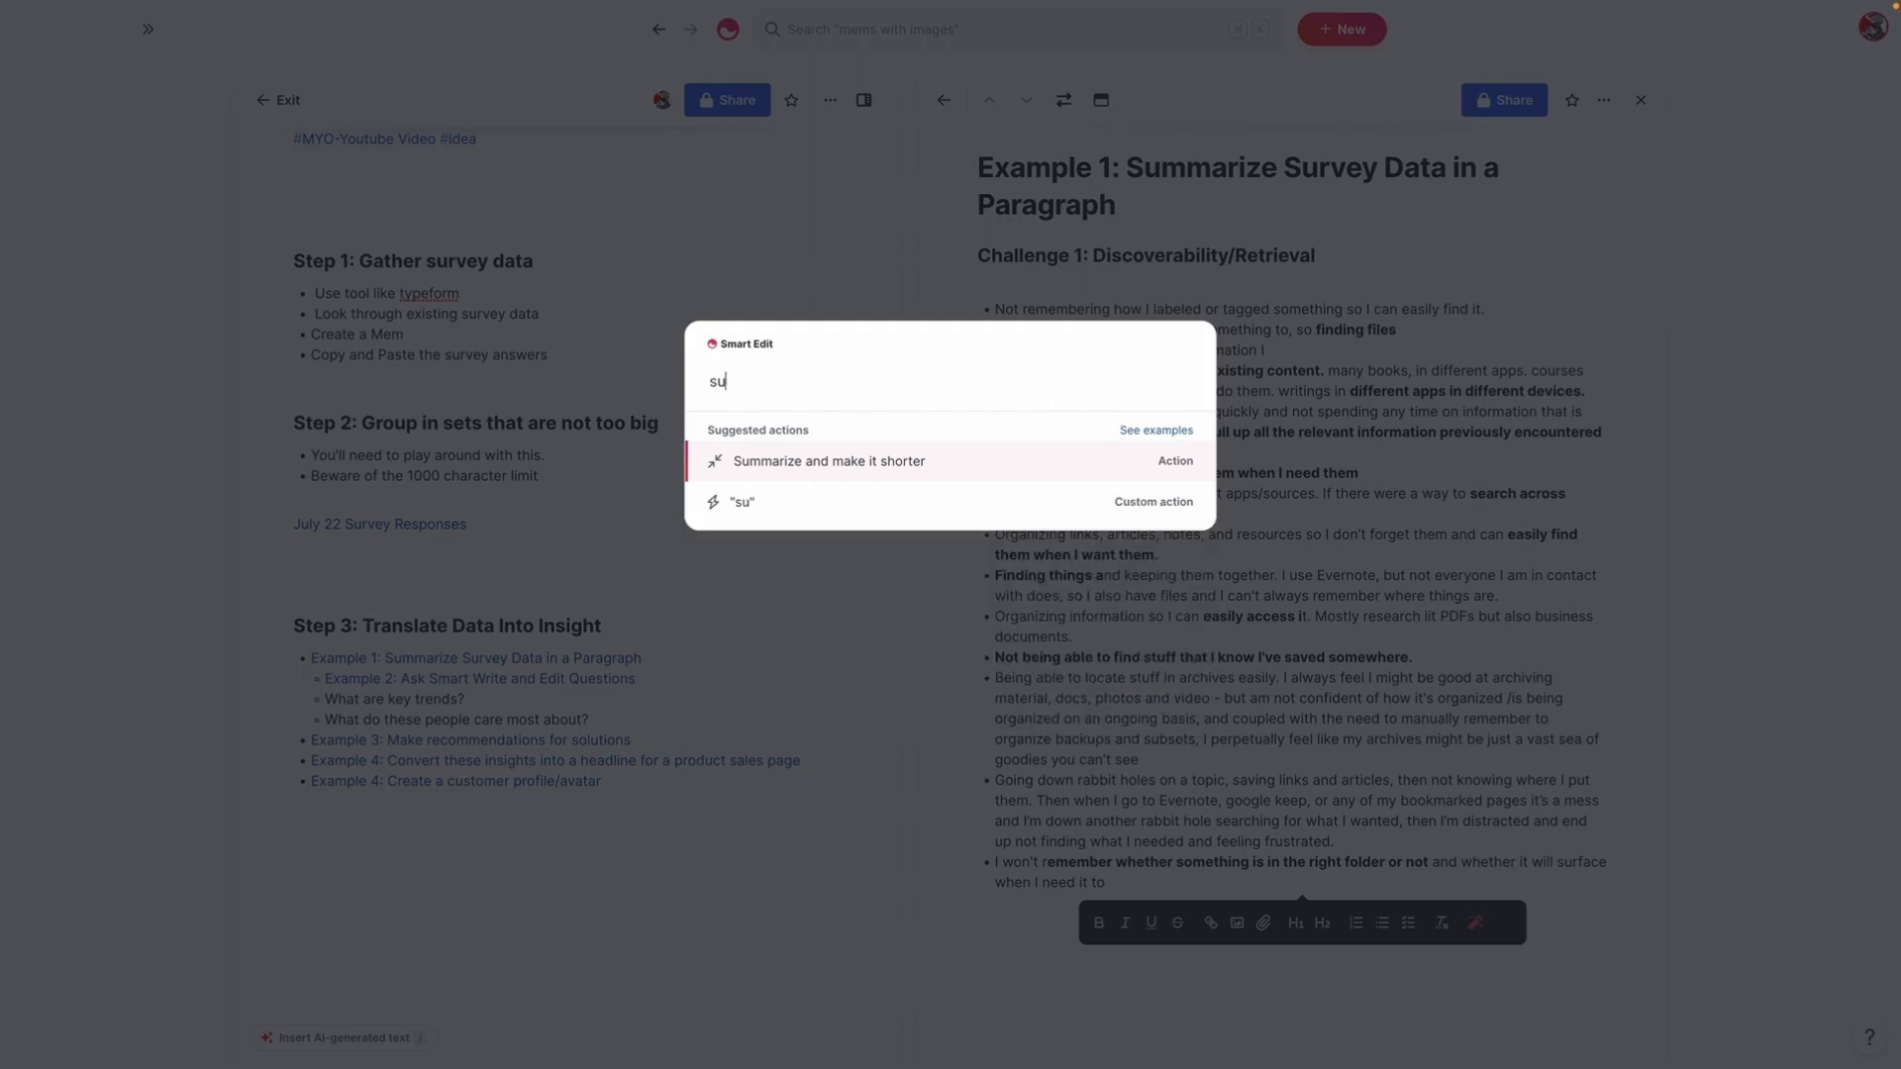
pyautogui.write('mmarize in one paragraph')
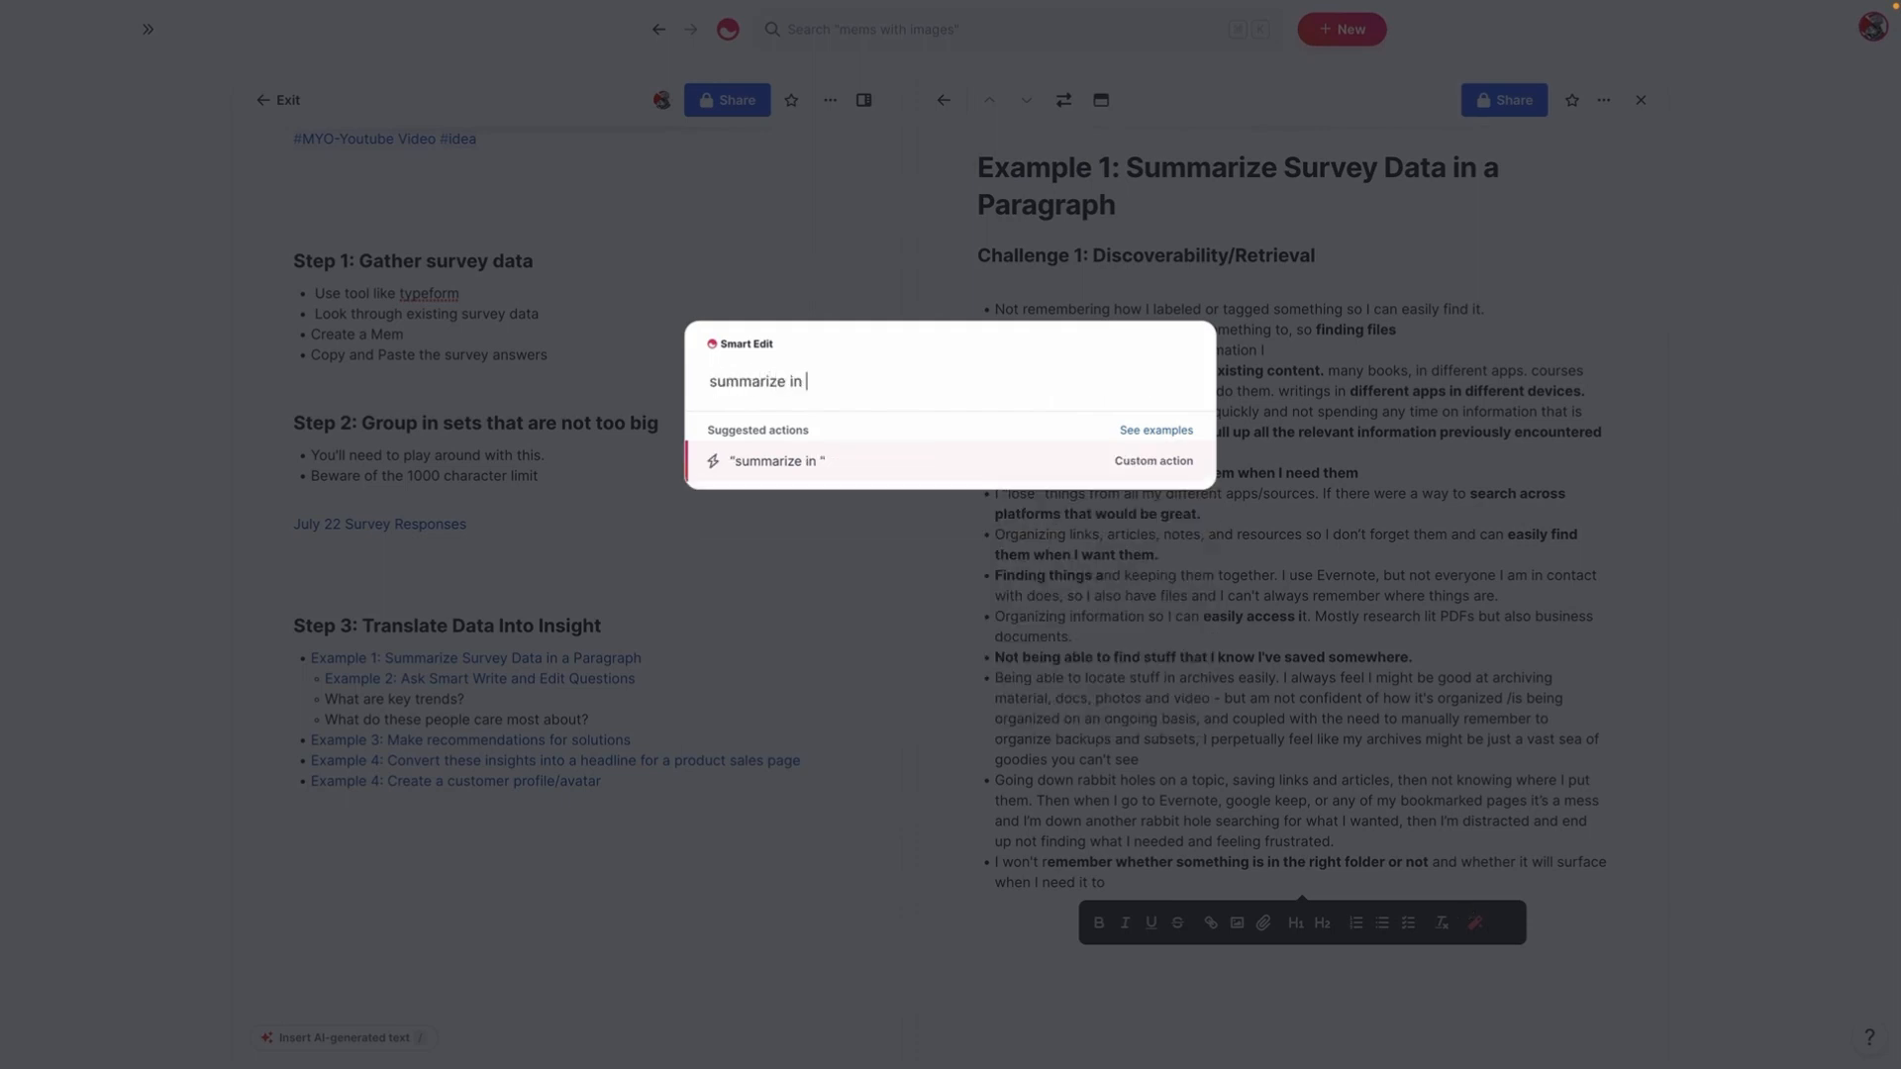
pyautogui.press('Return')
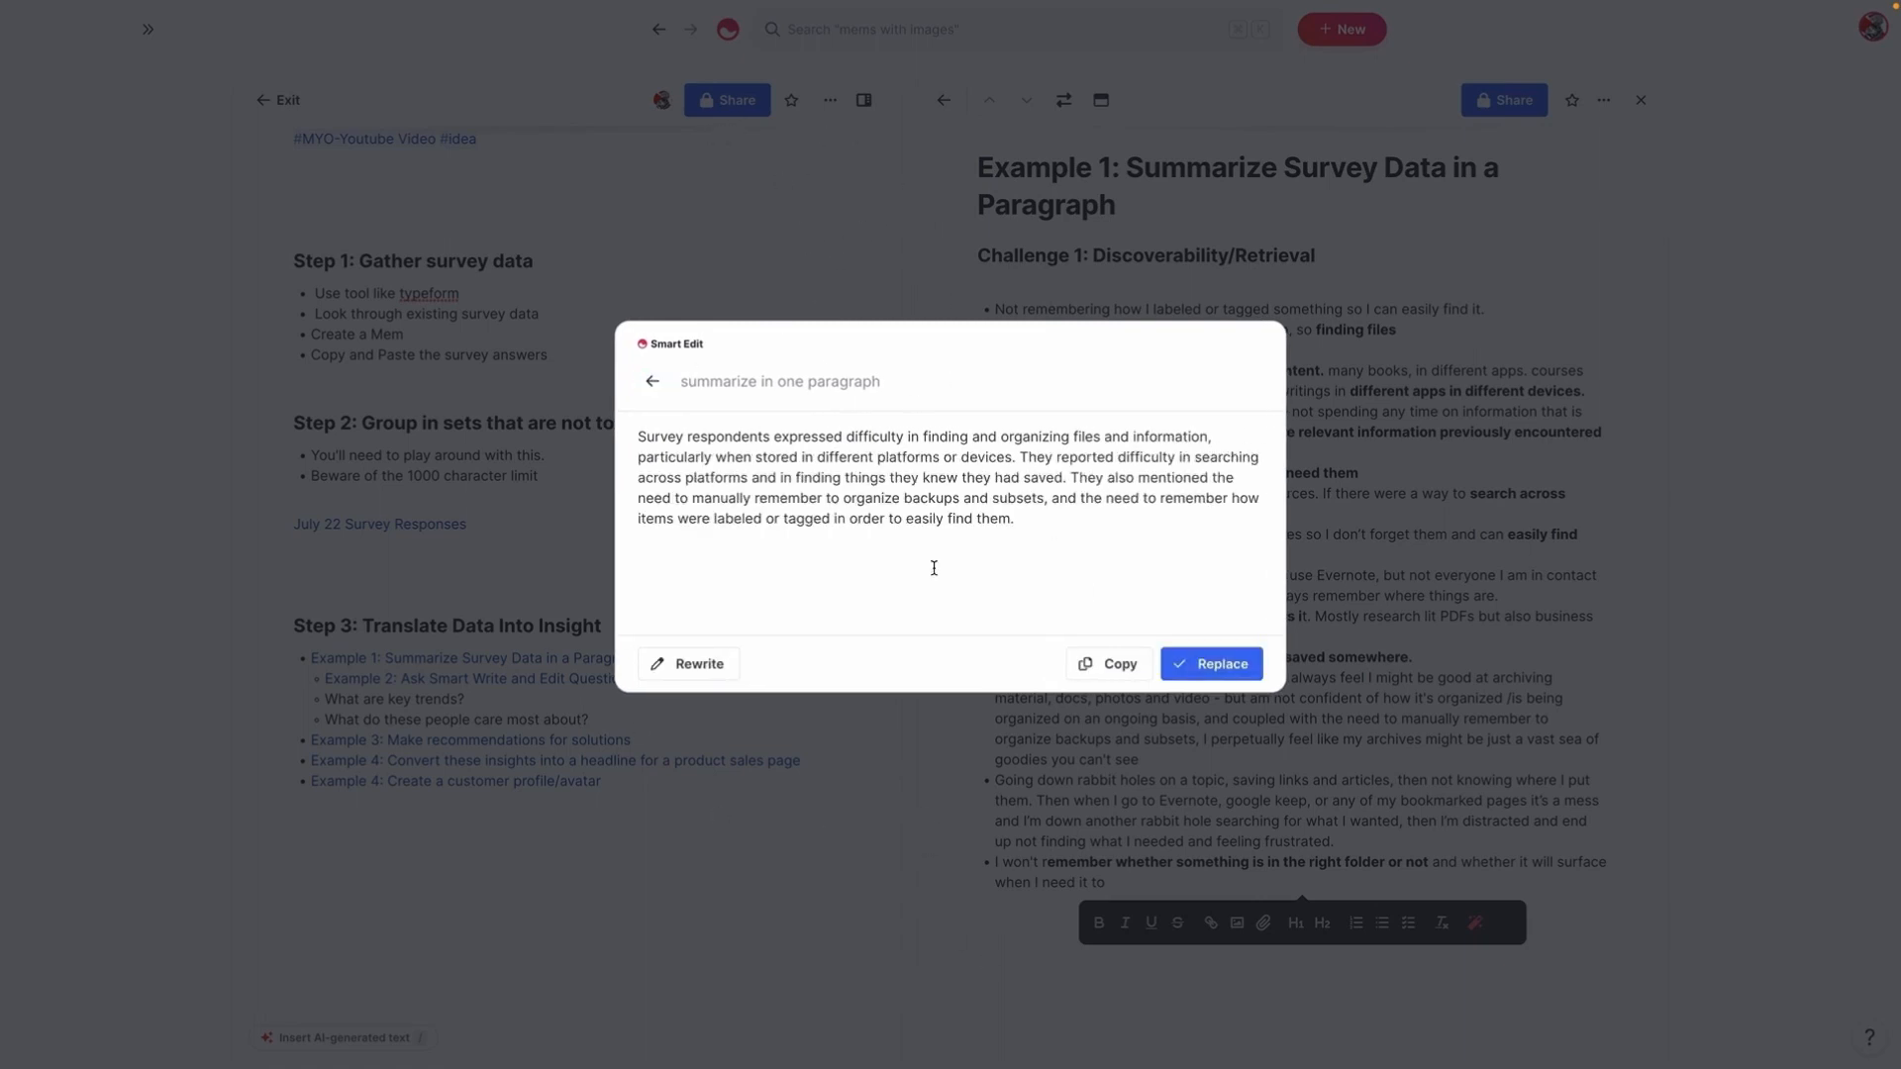
# Step: Copy the generated summary and paste it below the "Challenge 1: Discoverability/Retrieval" heading, above the bullets
pyautogui.click(1111, 664)
pyautogui.click(1350, 324)
pyautogui.click(1232, 274)
pyautogui.press('Return')
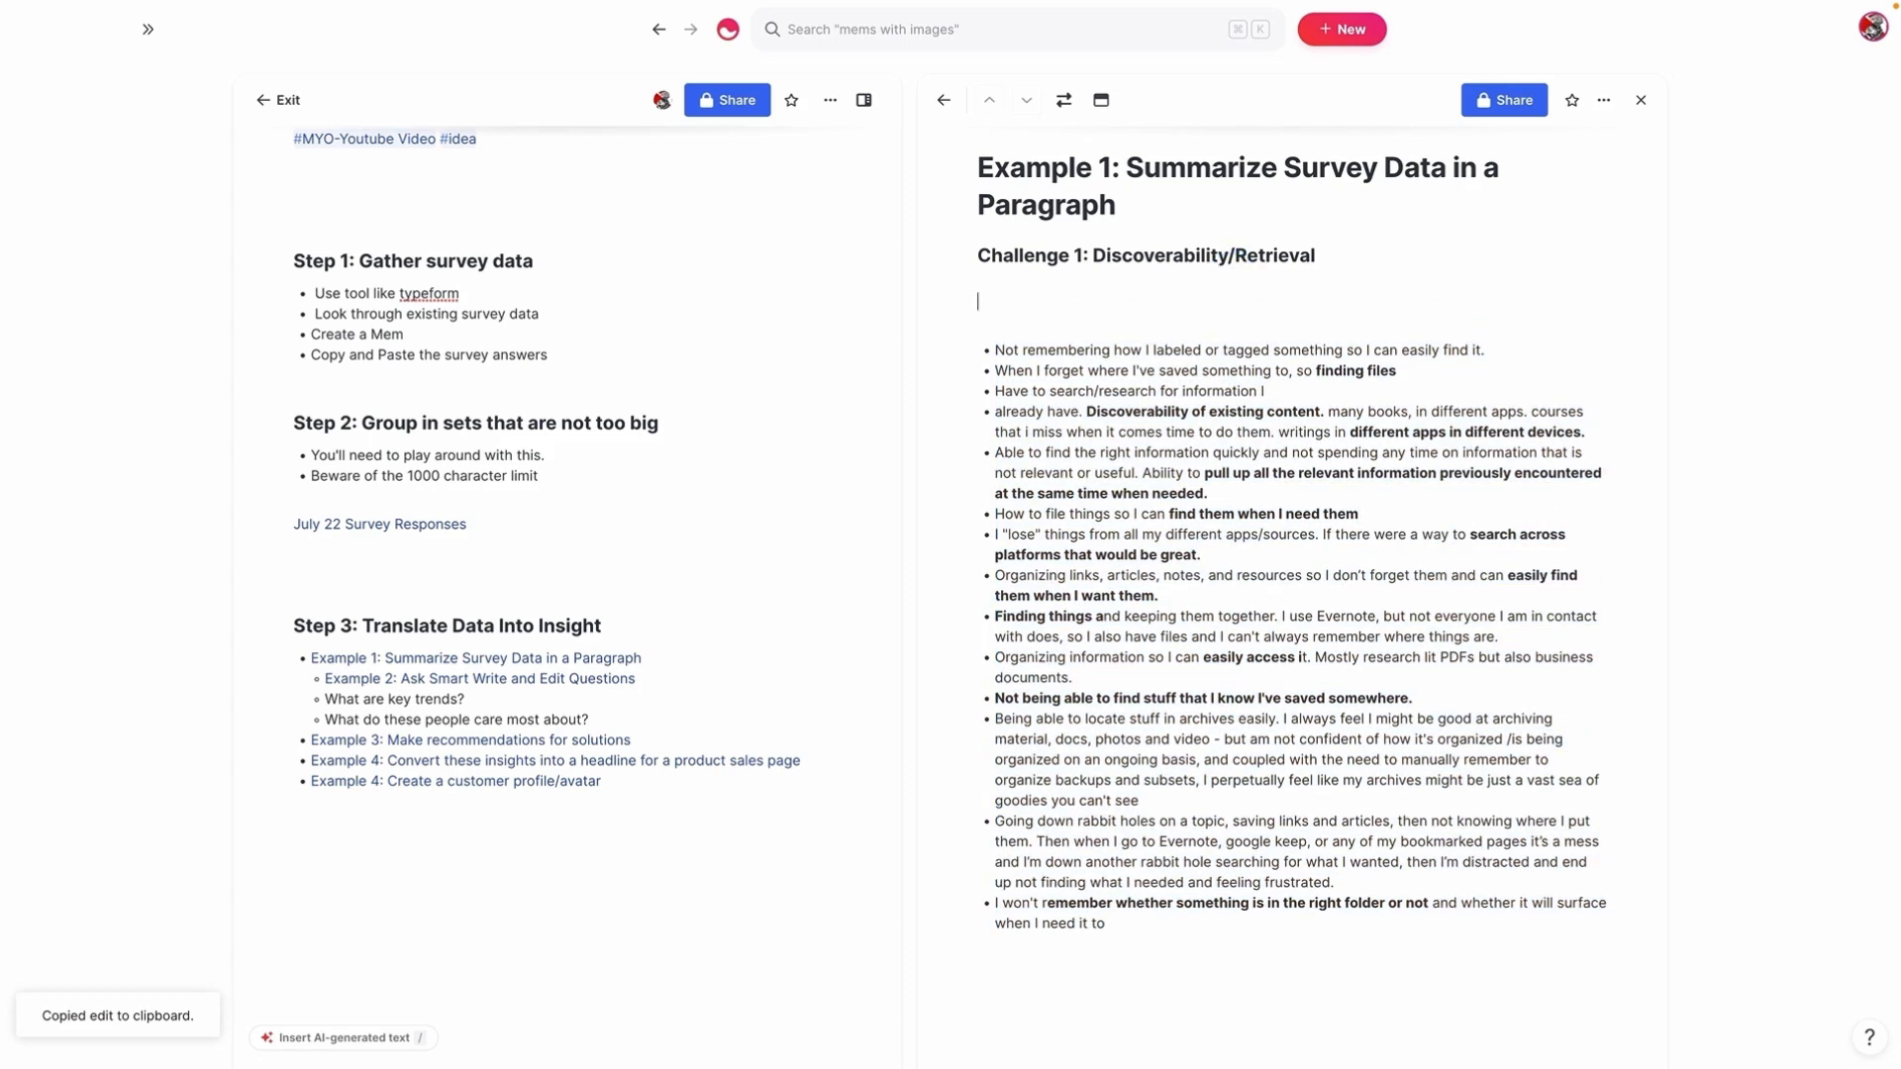
pyautogui.press('Return')
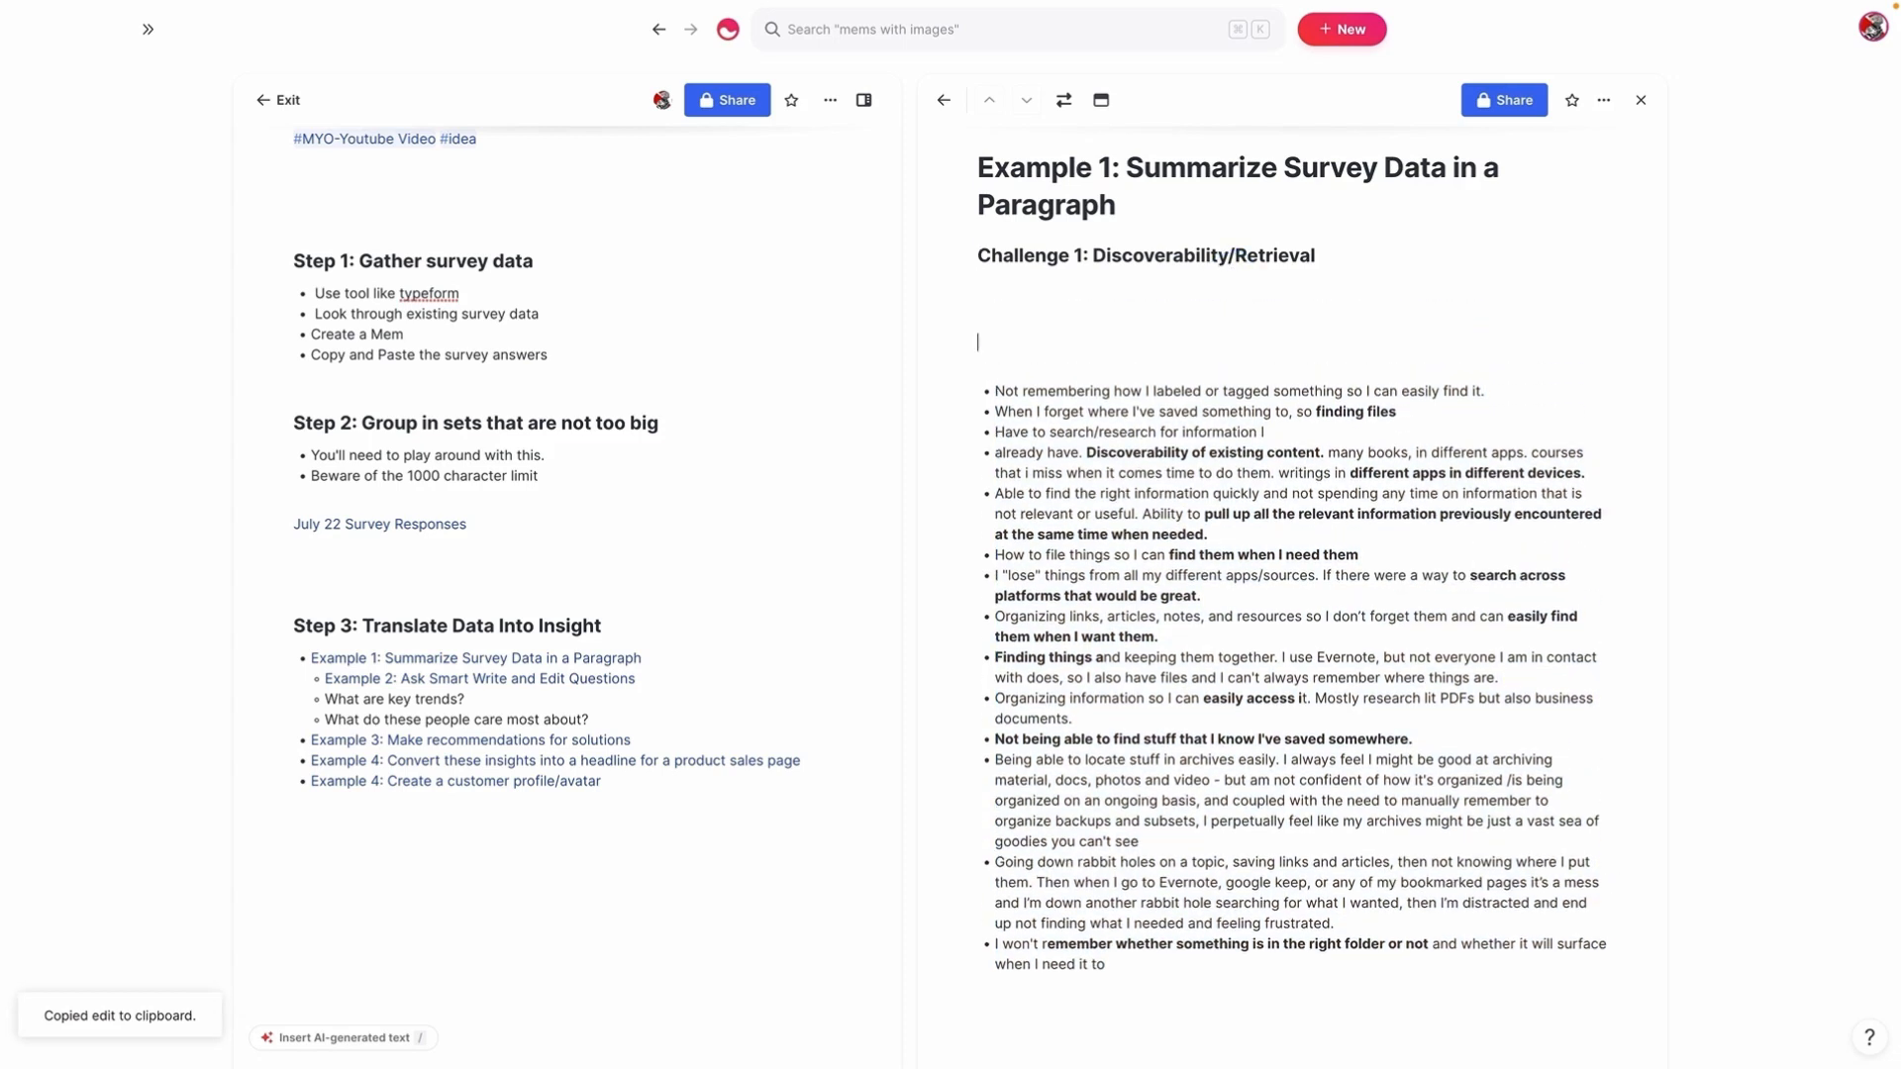
pyautogui.press('super+v')
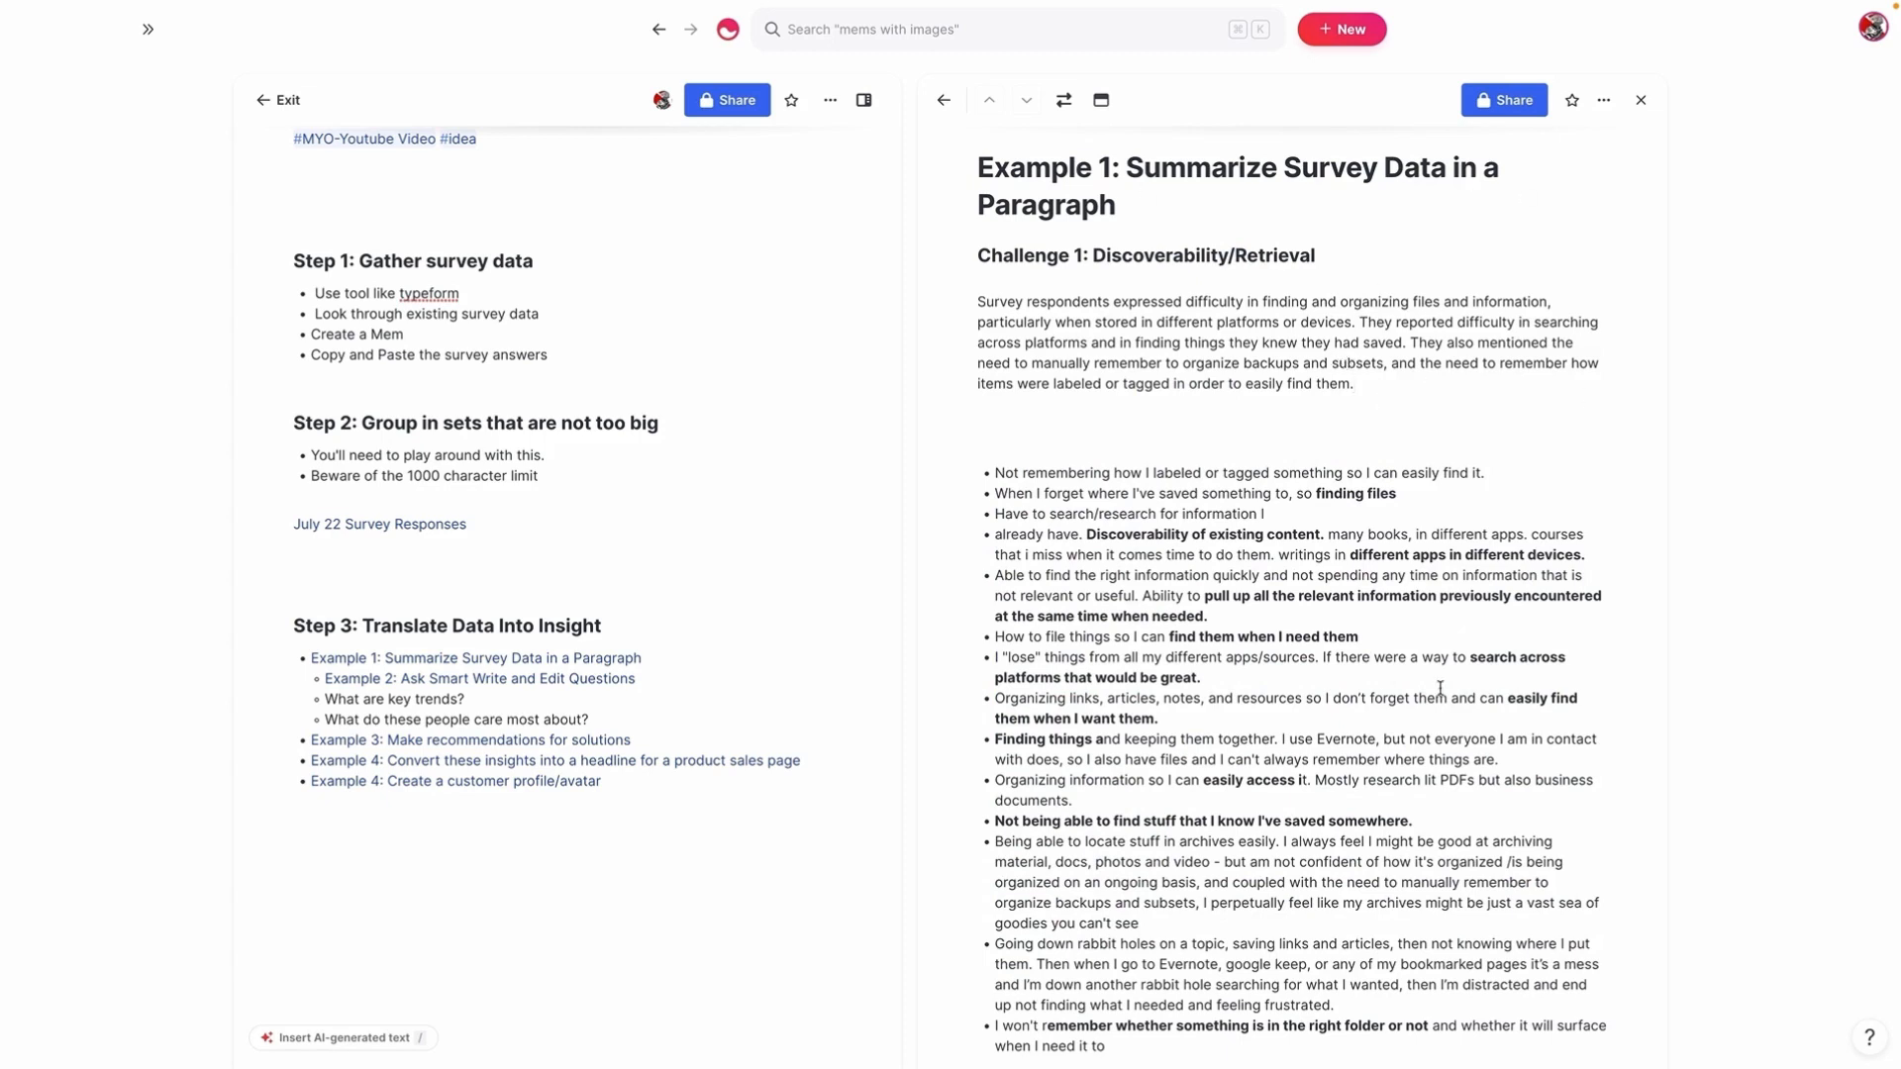
# Step: Open the linked mem "Example 2: Ask Smart Write and Edit Questions", swap it into the main view and close the outline
pyautogui.scroll(-2, 1227, 521)
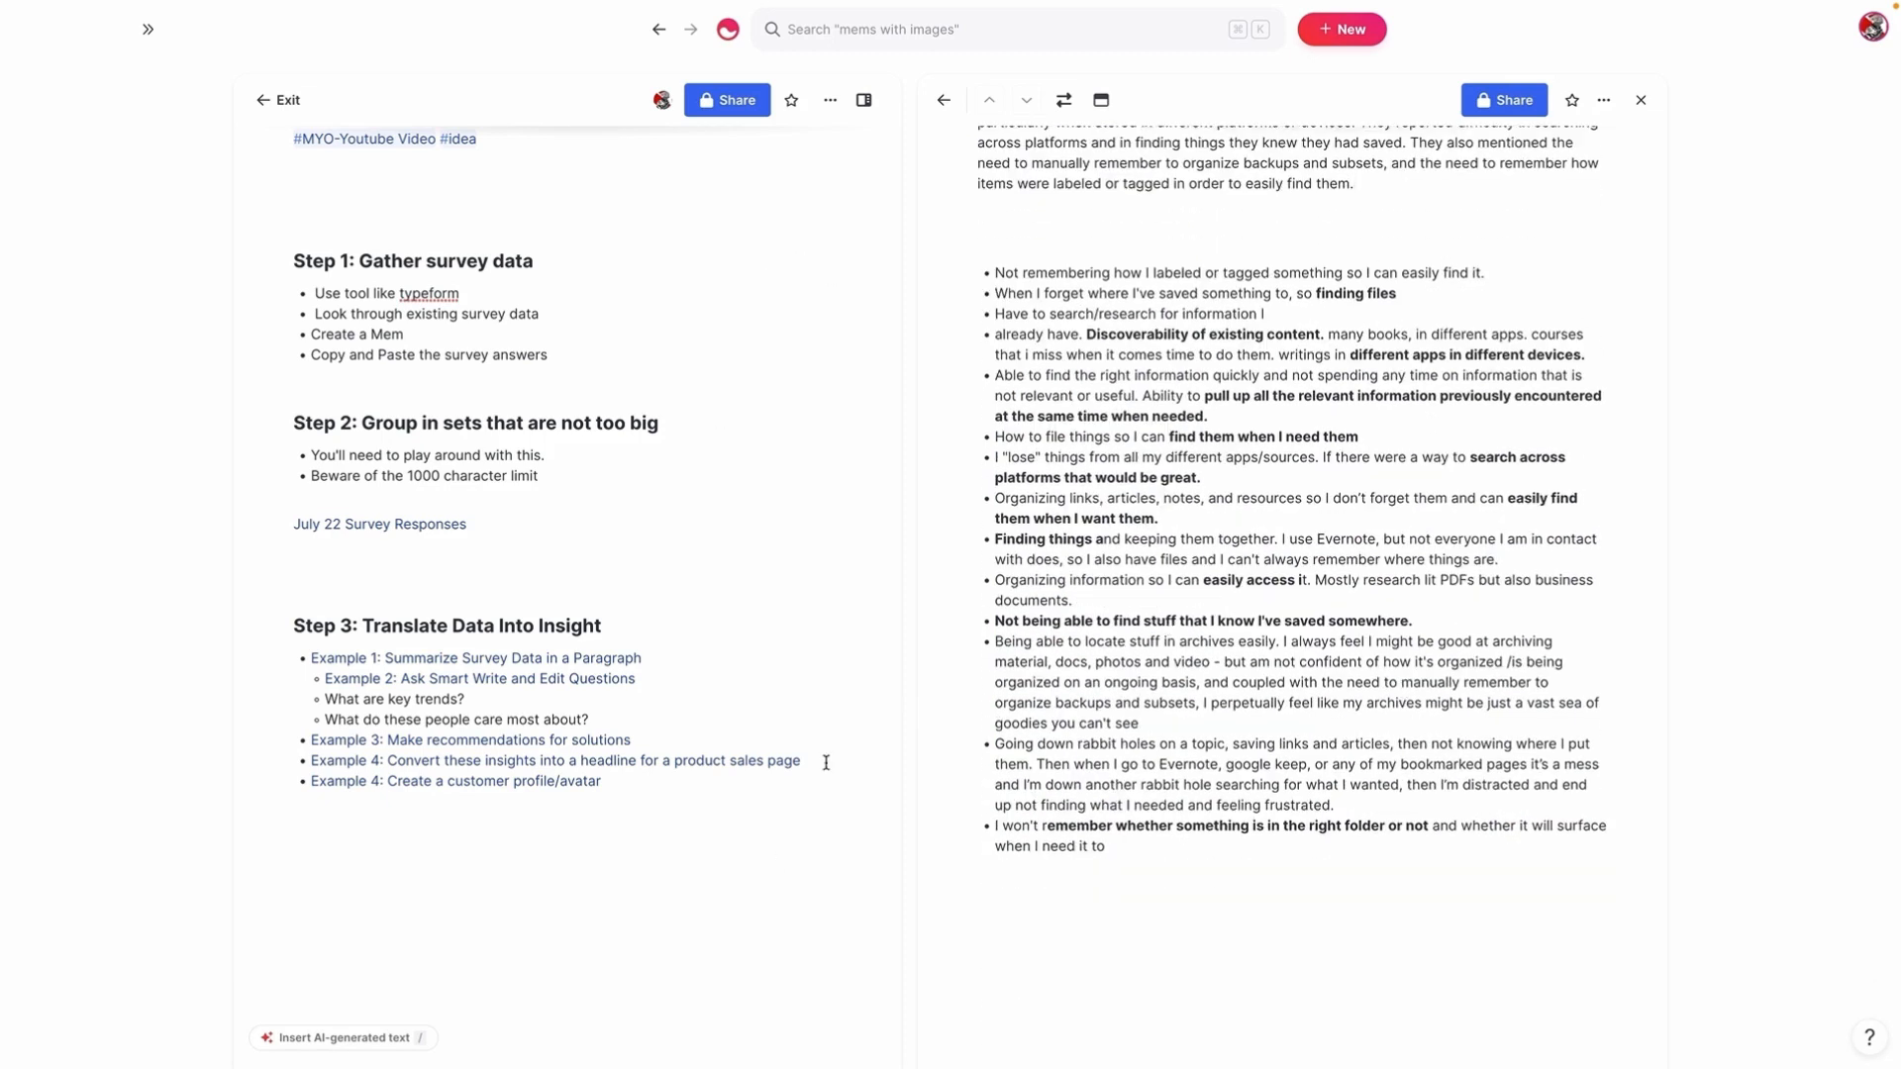
pyautogui.click(555, 680)
pyautogui.scroll(3, 1309, 578)
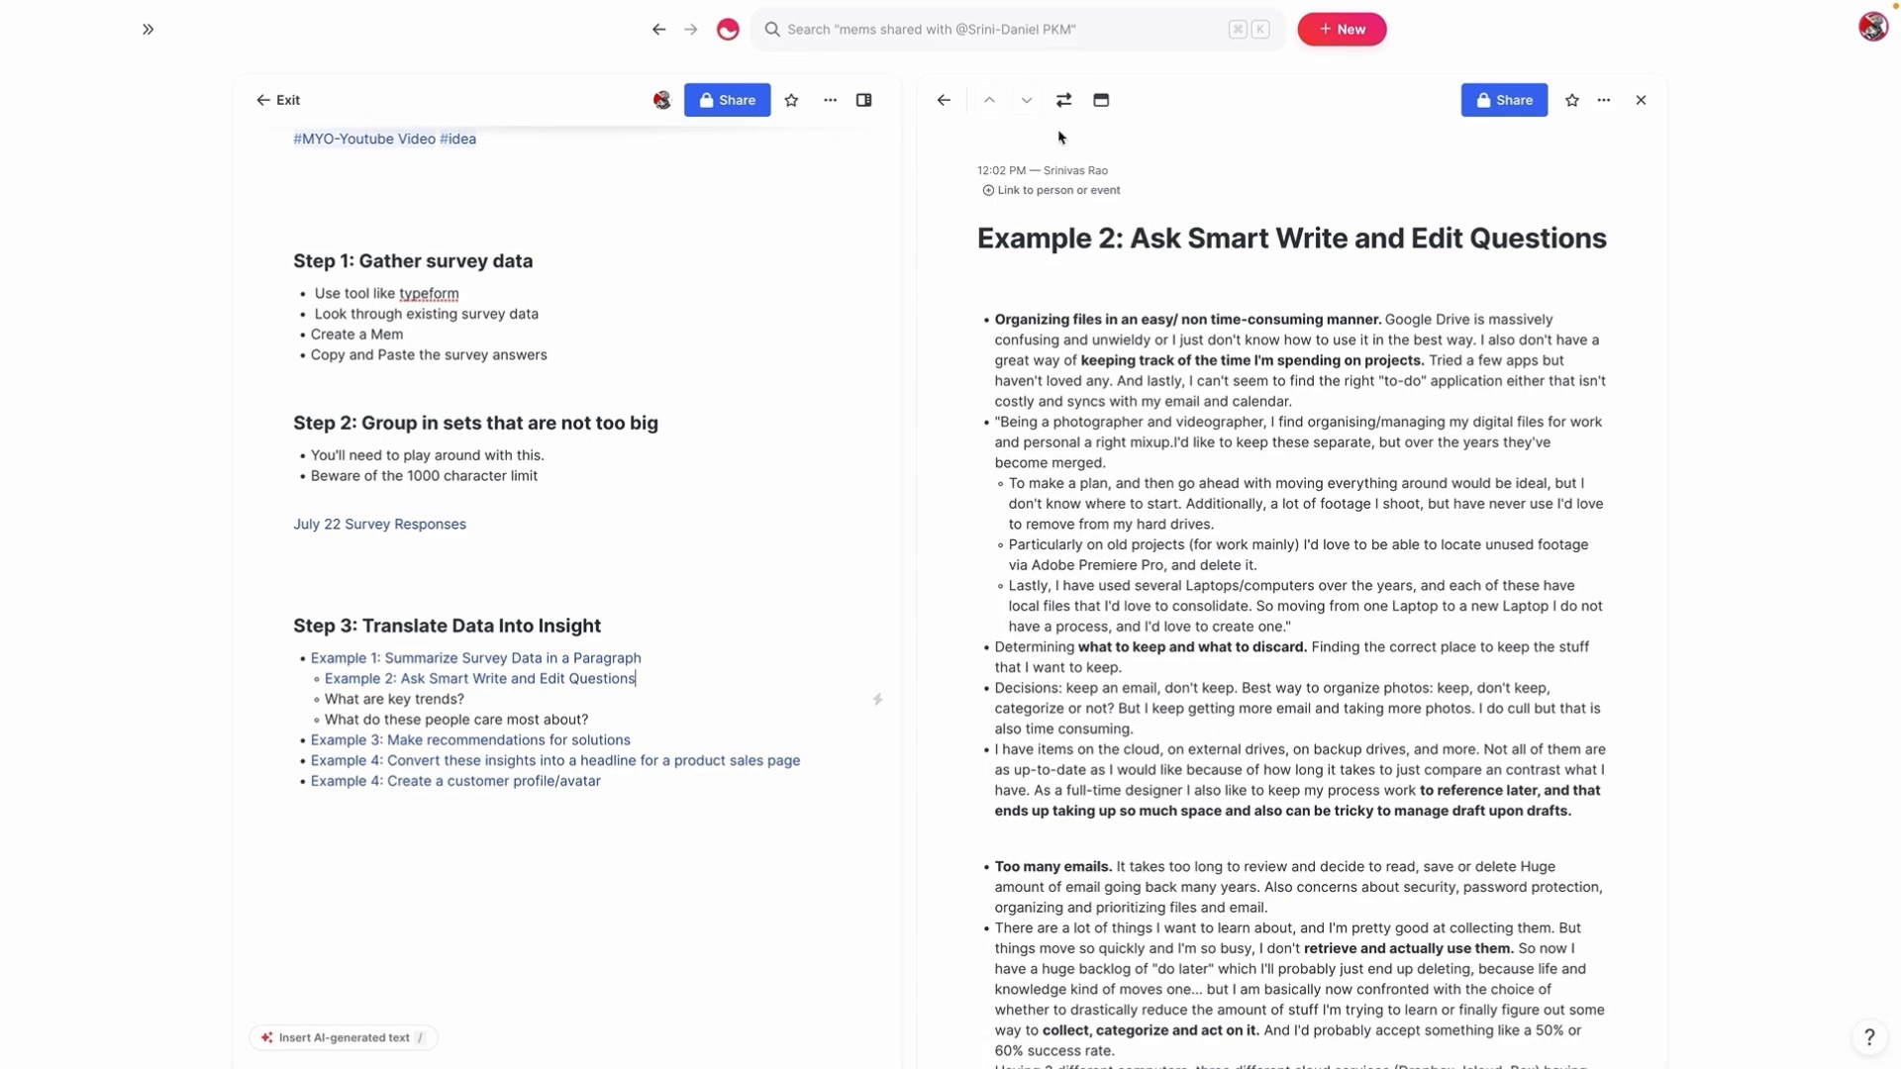
pyautogui.click(1063, 100)
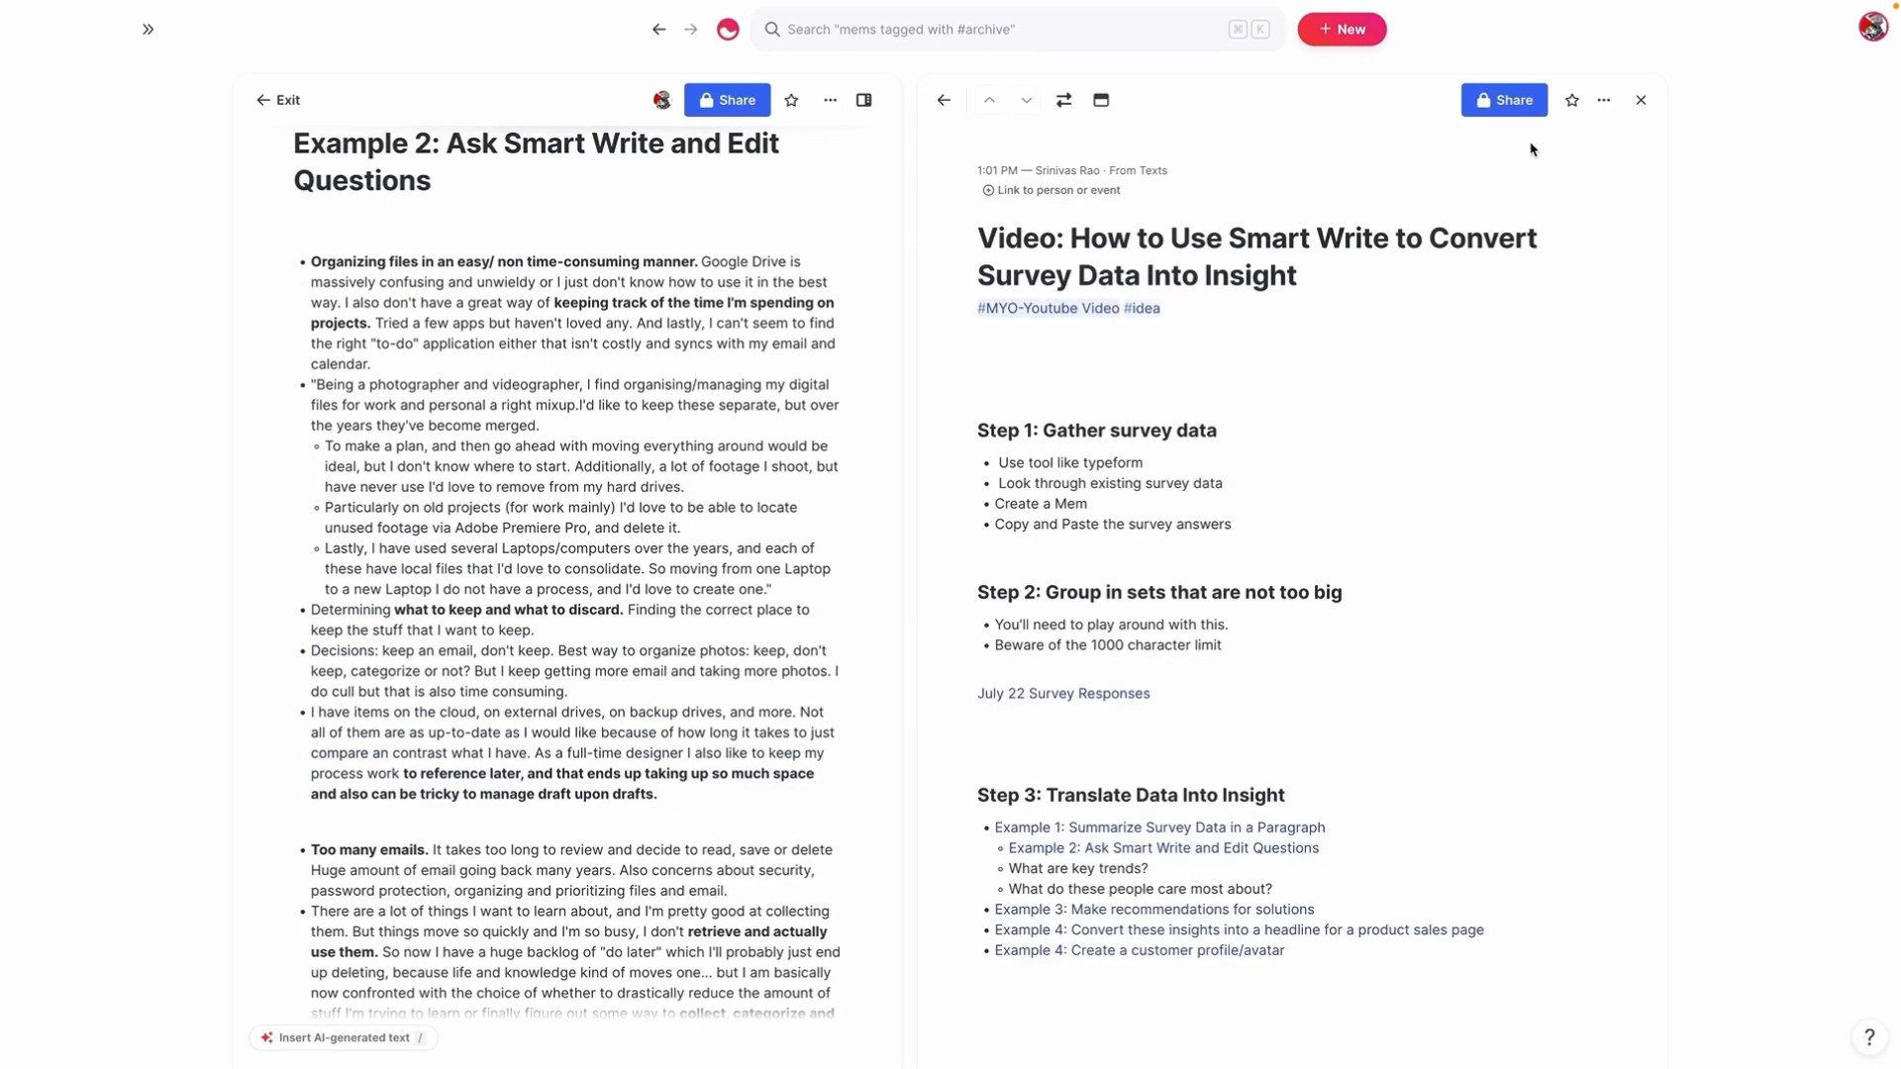
pyautogui.click(1634, 105)
# Step: Run Smart Edit on all the survey responses in Example 2 with the question "what are the key trends in answers?"
pyautogui.scroll(-4, 755, 545)
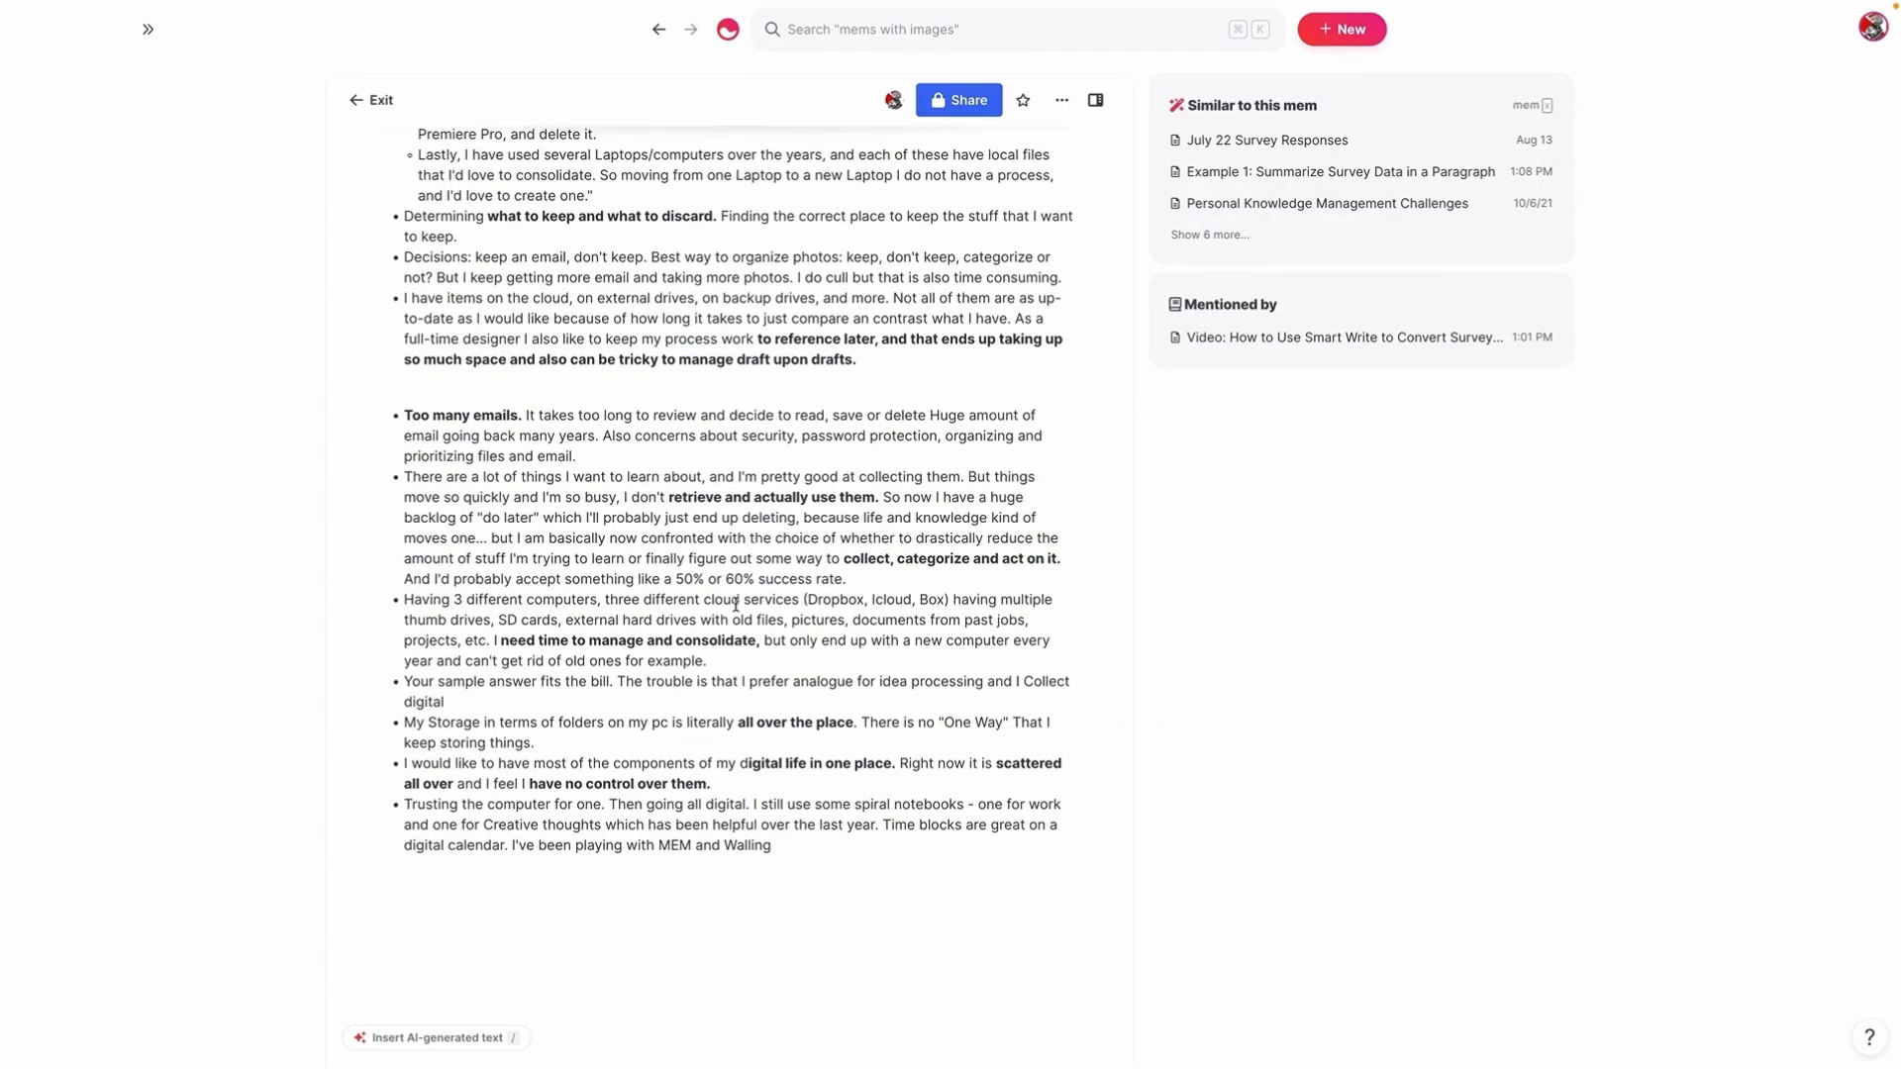
pyautogui.scroll(1, 793, 812)
pyautogui.moveTo(803, 856); pyautogui.dragTo(374, 305)
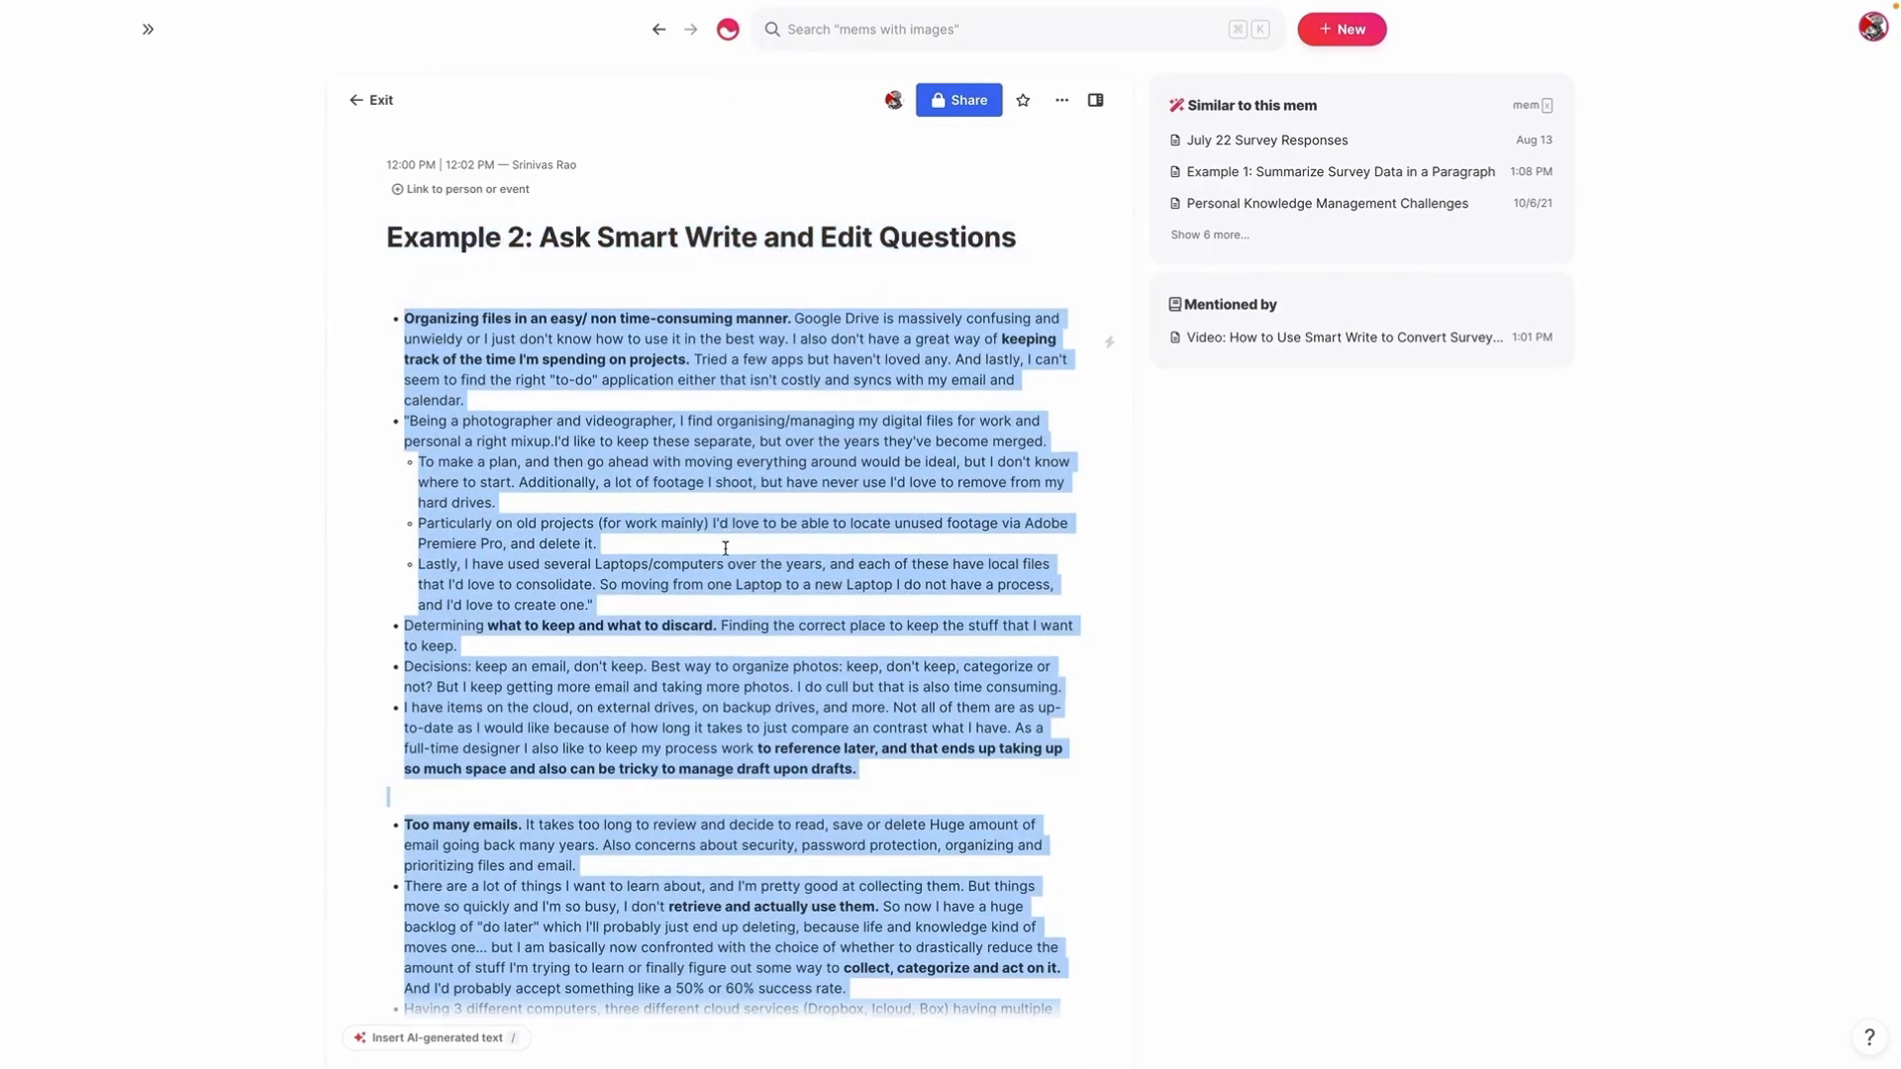
pyautogui.scroll(-4, 730, 572)
pyautogui.click(906, 765)
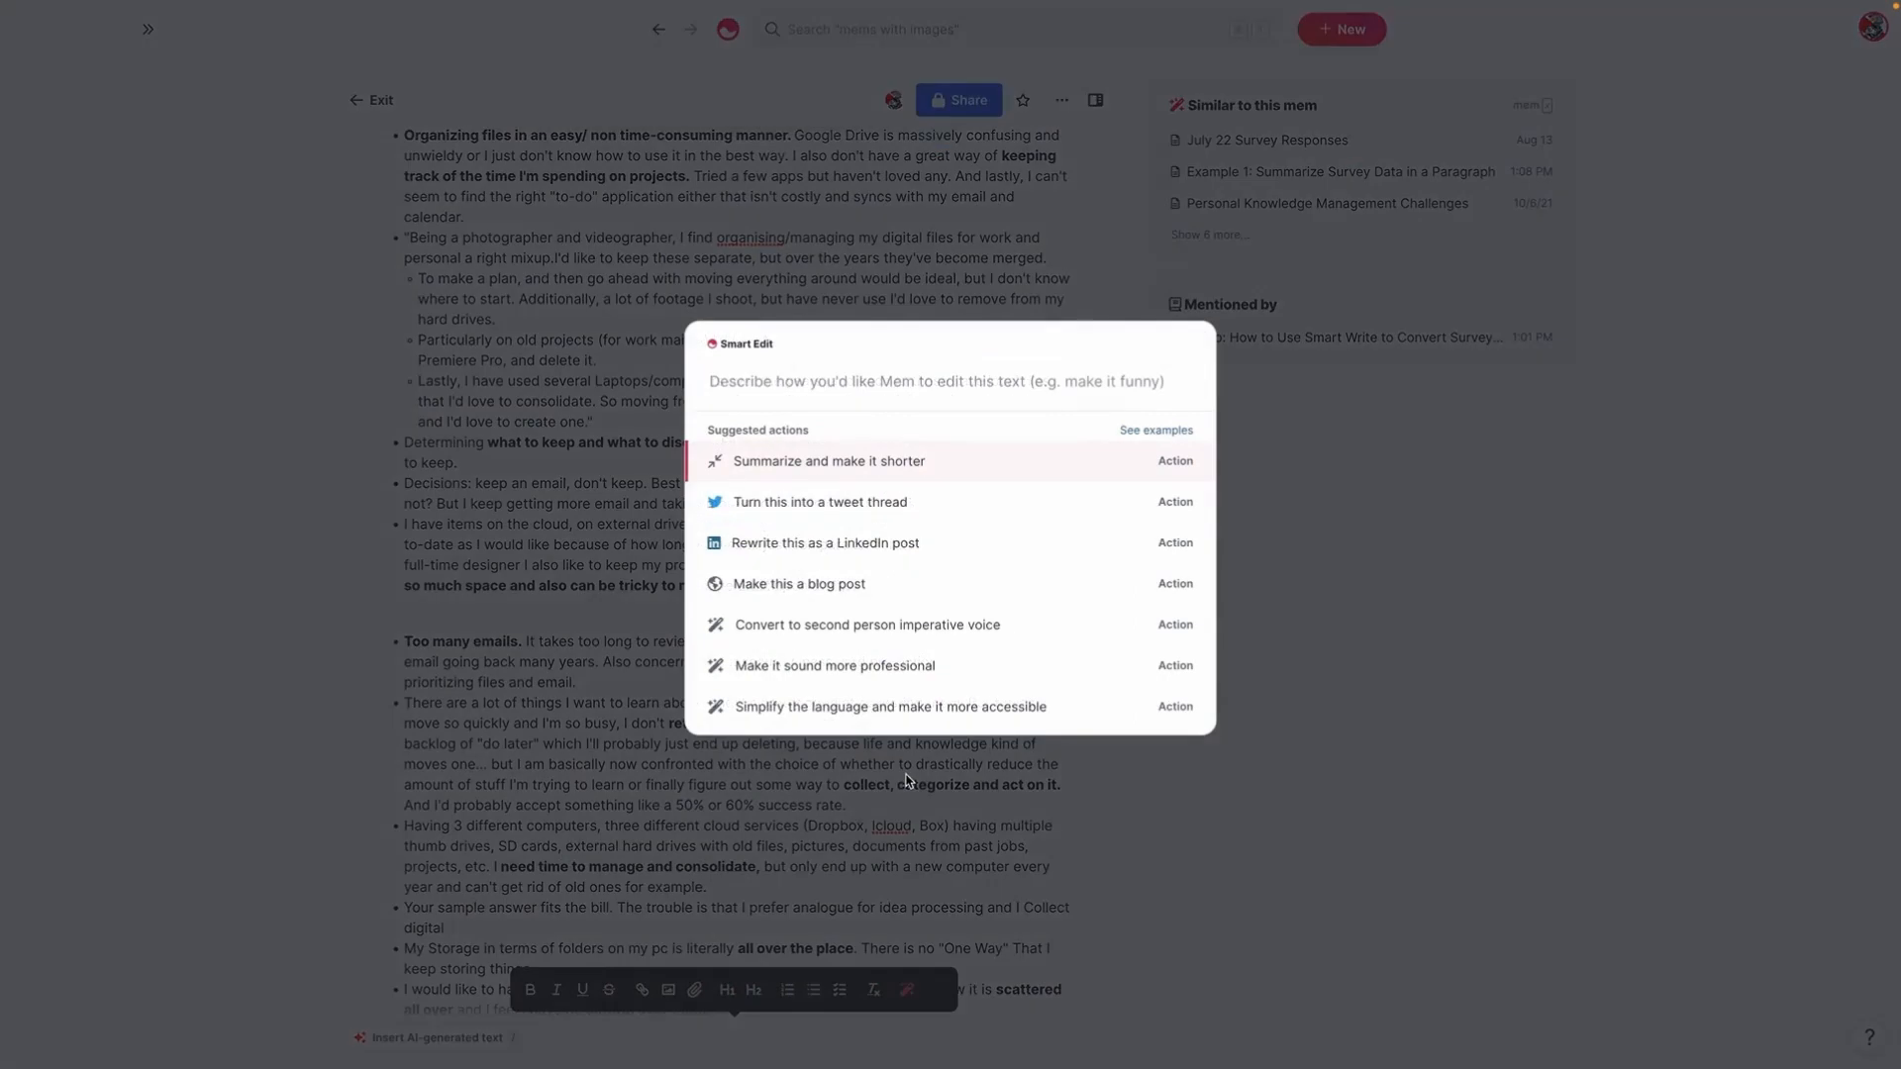
pyautogui.write('why are')
pyautogui.press('BackSpace')
pyautogui.press('BackSpace')
pyautogui.press('BackSpace')
pyautogui.press('BackSpace')
pyautogui.press('BackSpace')
pyautogui.write('at are the key')
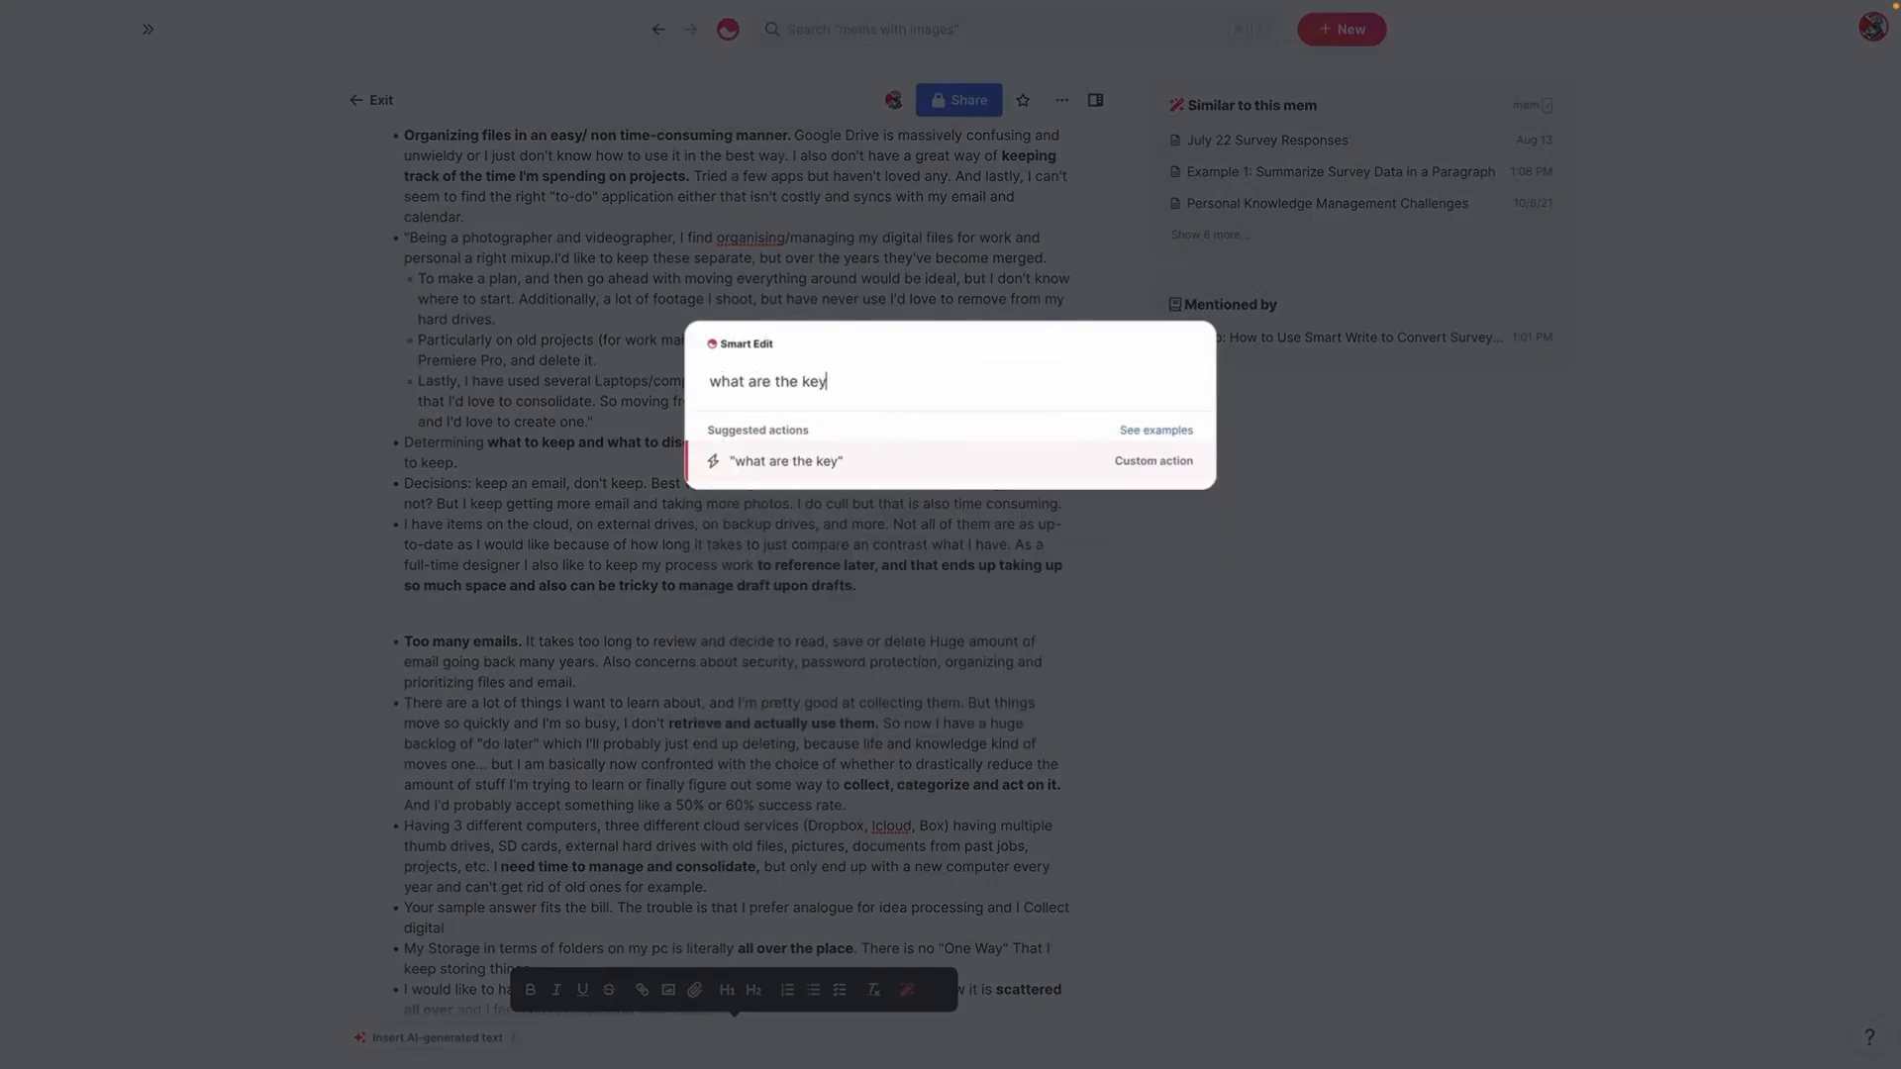
pyautogui.write(' trends in answers')
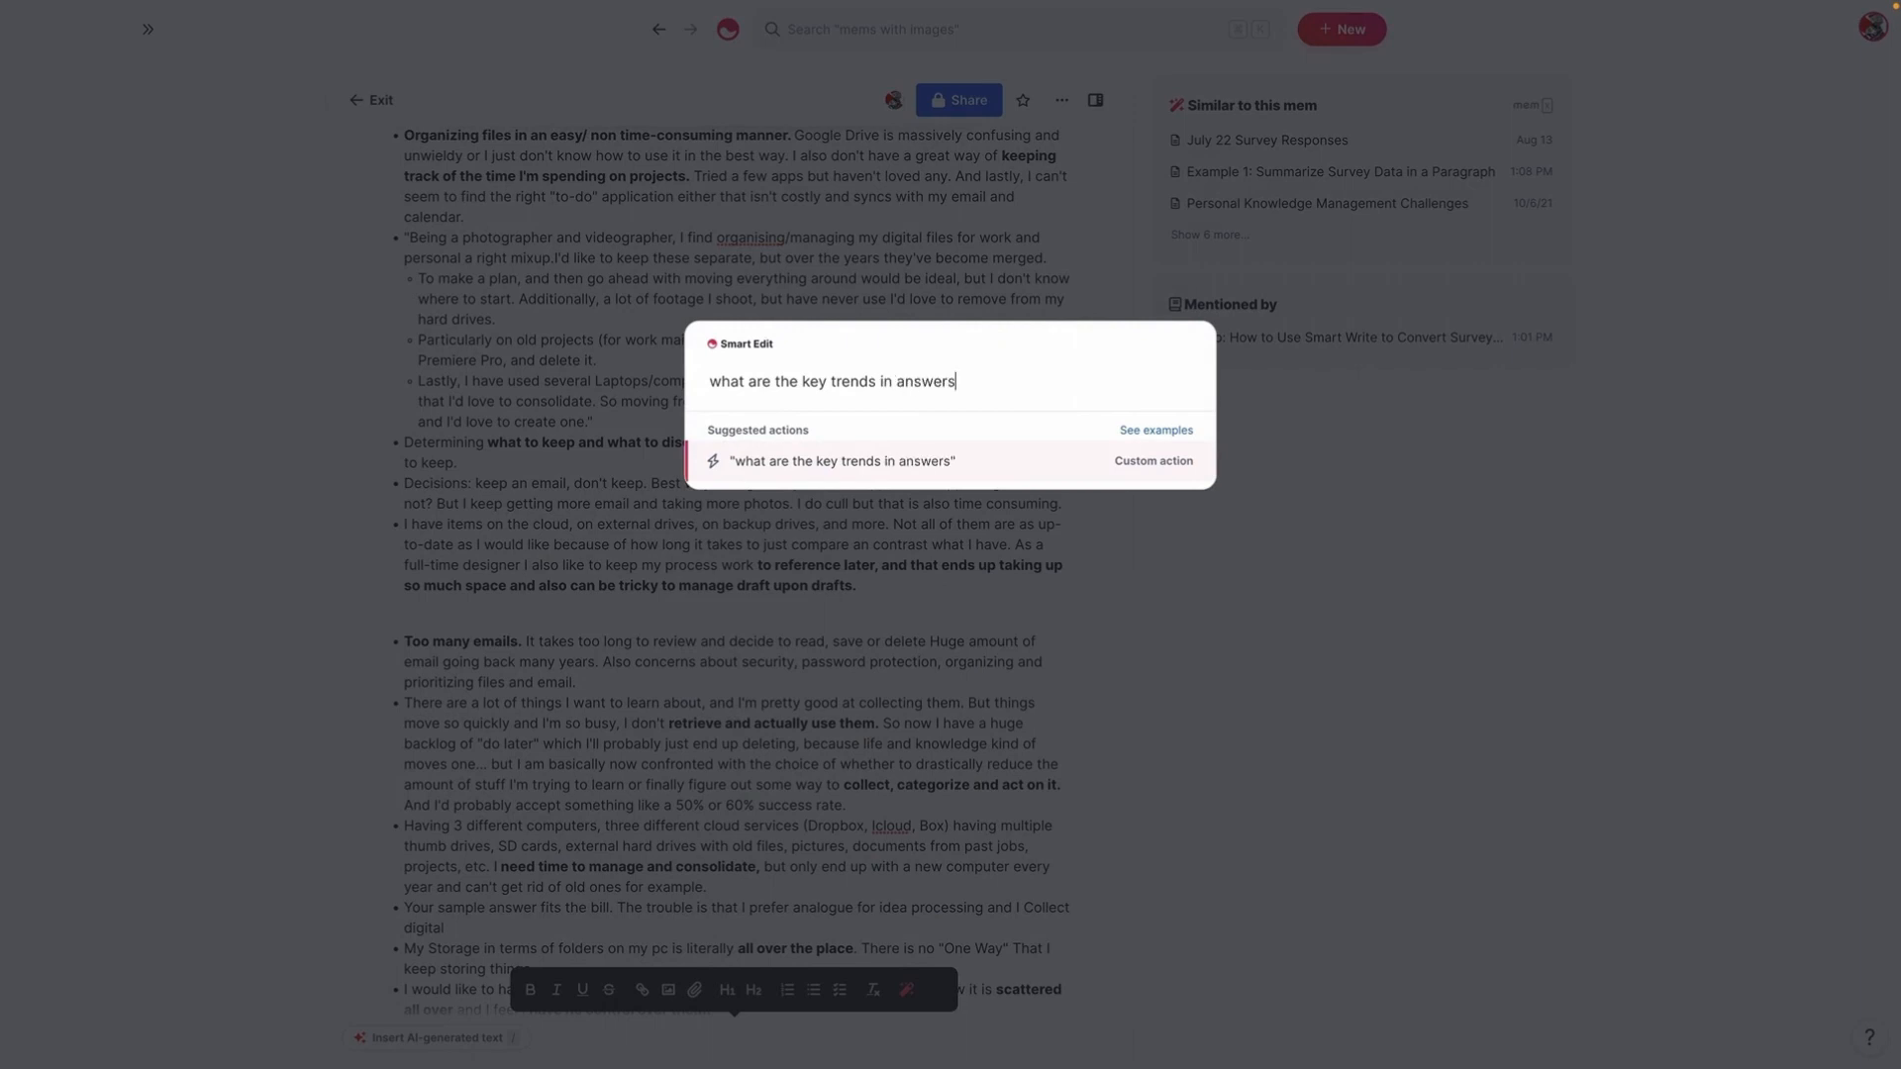
pyautogui.write('?')
pyautogui.press('Return')
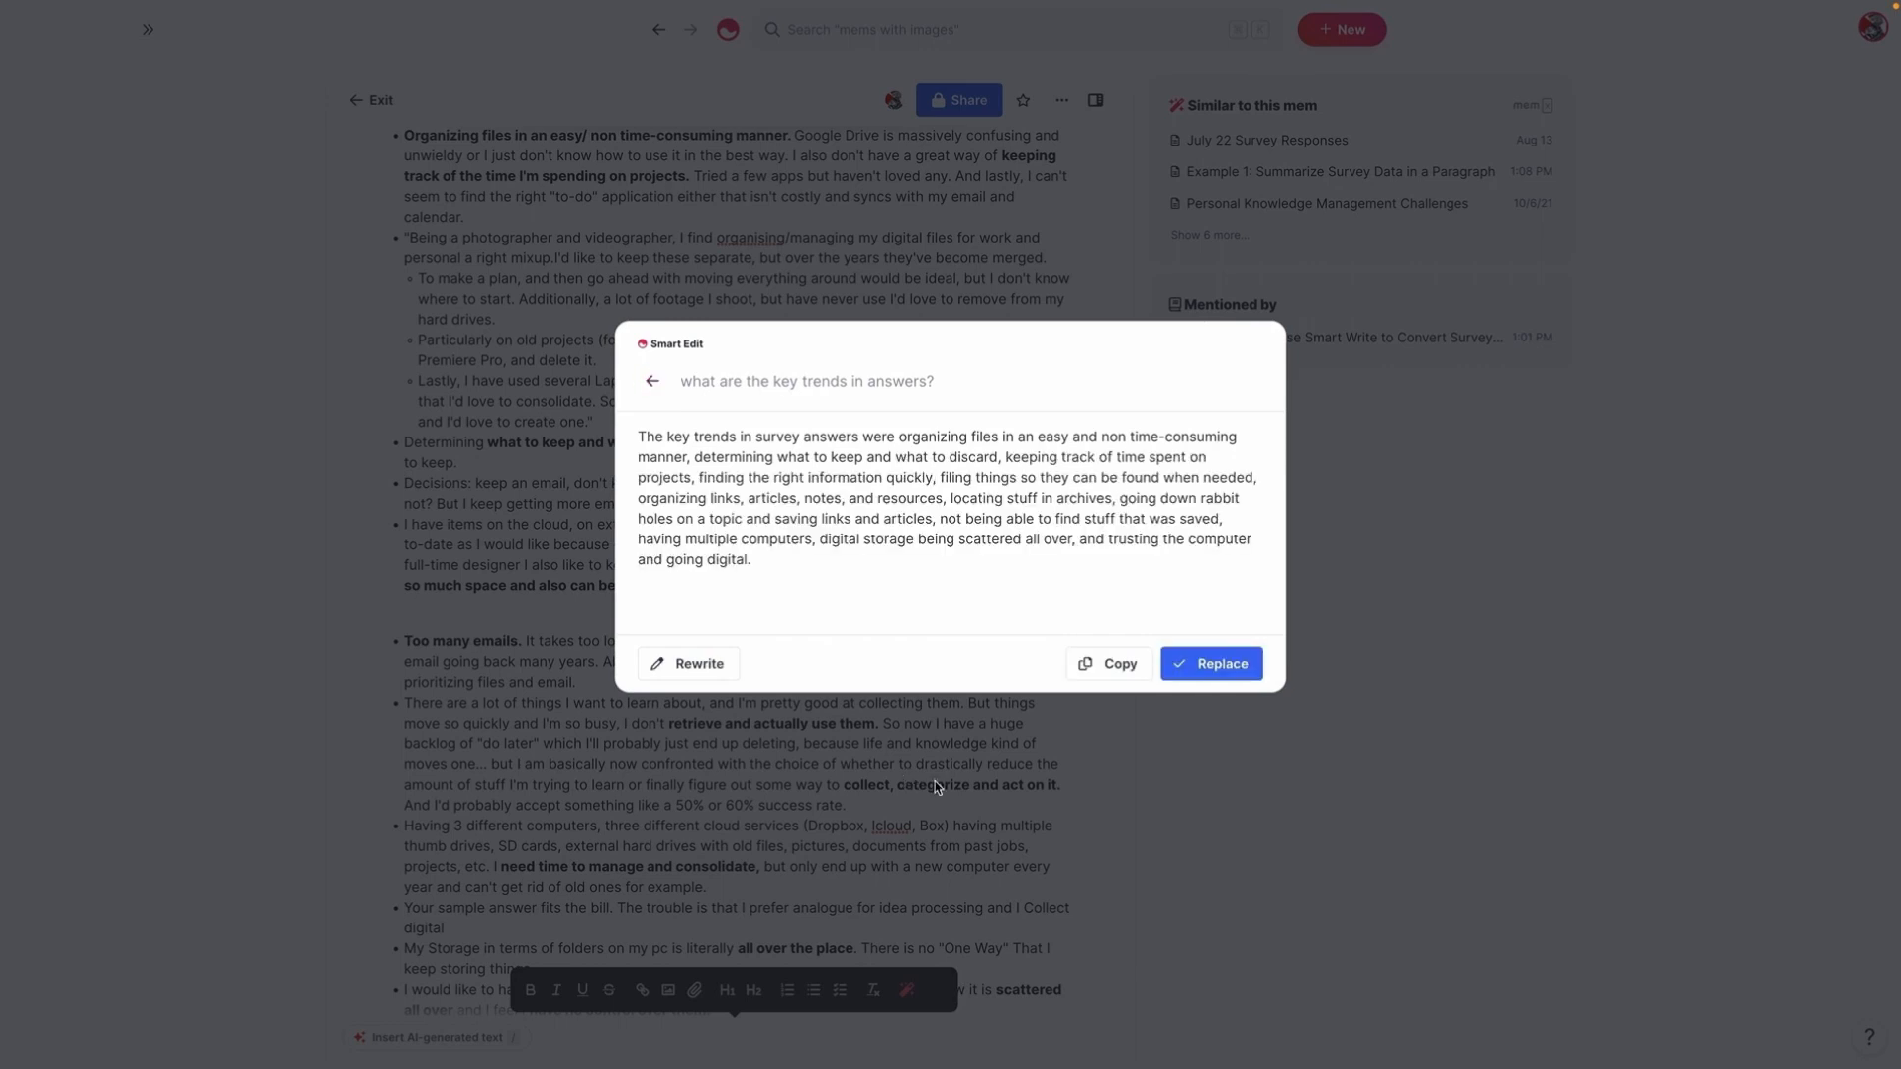
# Step: Copy the generated key trends answer and paste it between the Example 2 title and the first survey response
pyautogui.click(1099, 663)
pyautogui.click(570, 271)
pyautogui.hotkey('ctrl', 'v')
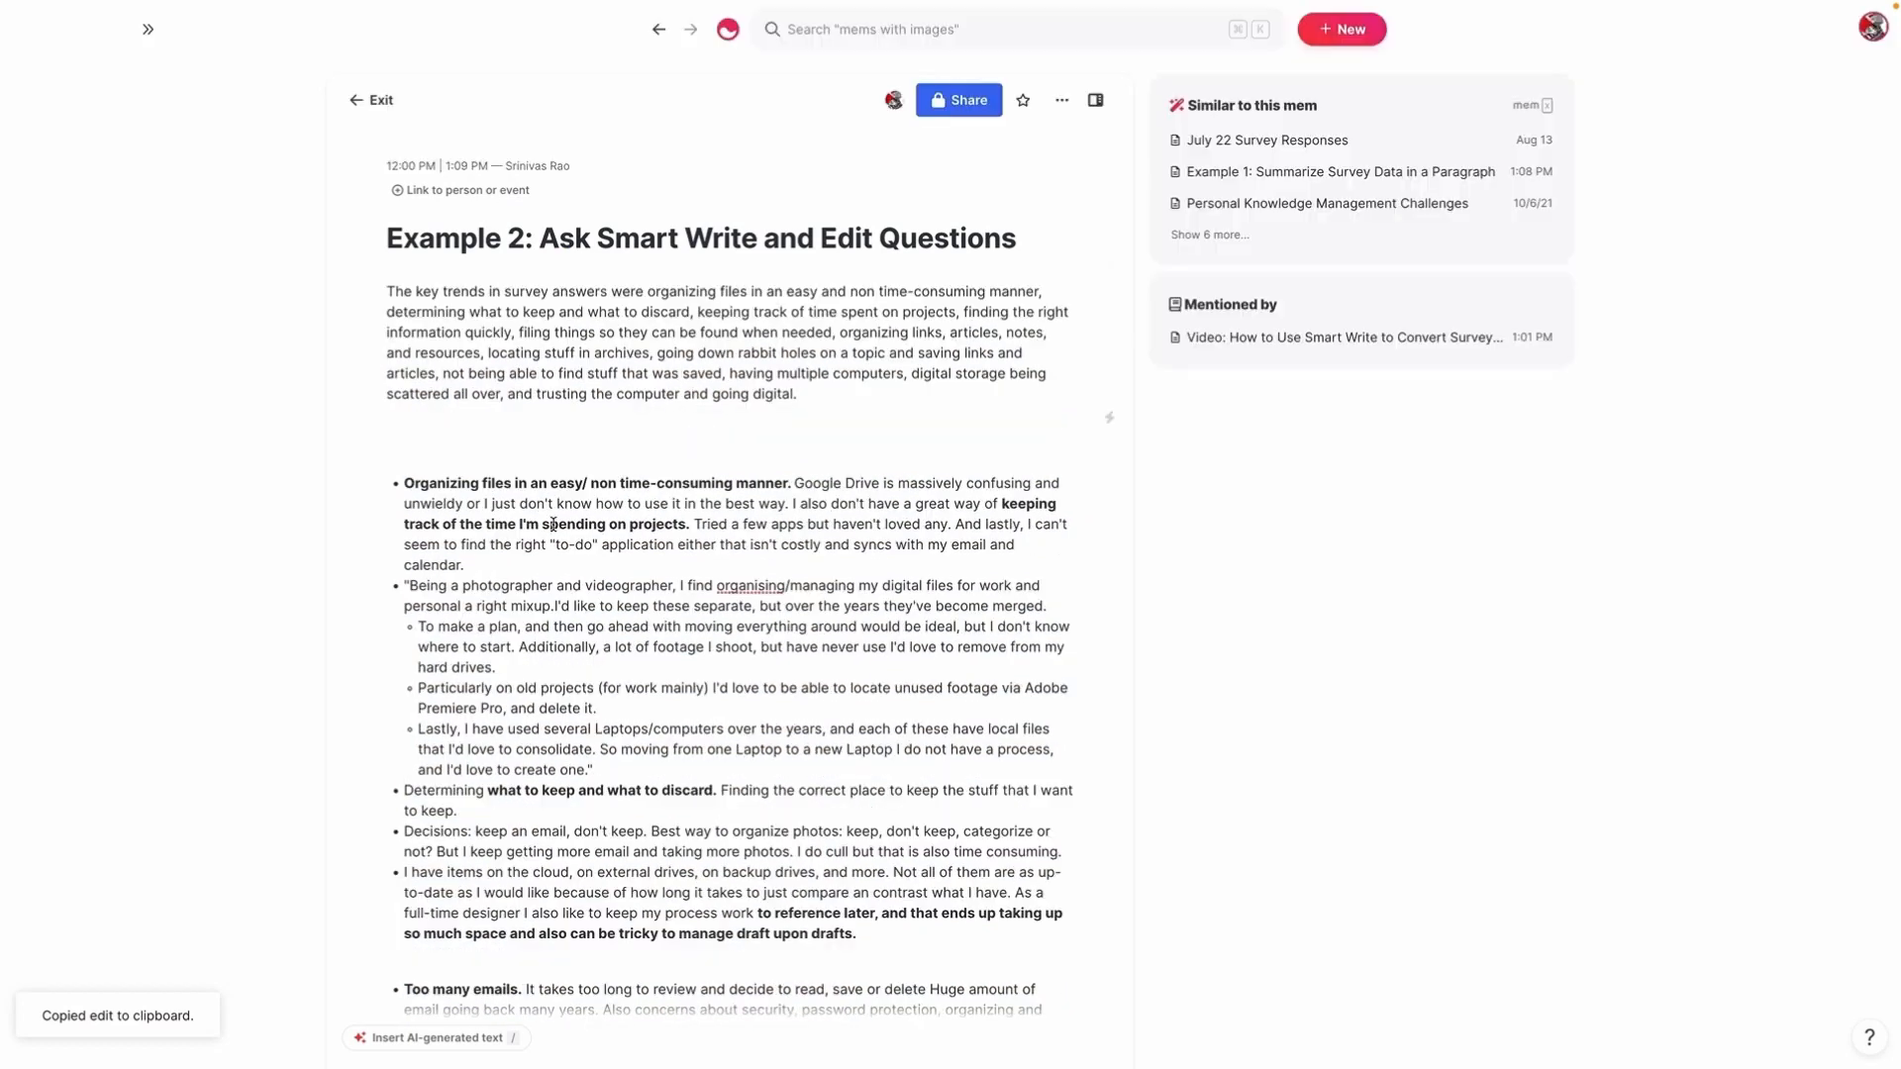
# Step: Ask Smart Edit "what's the most common challenge?" about the first group of survey responses, and dismiss the answer without inserting it
pyautogui.scroll(-2, 552, 525)
pyautogui.moveTo(858, 775); pyautogui.dragTo(374, 315)
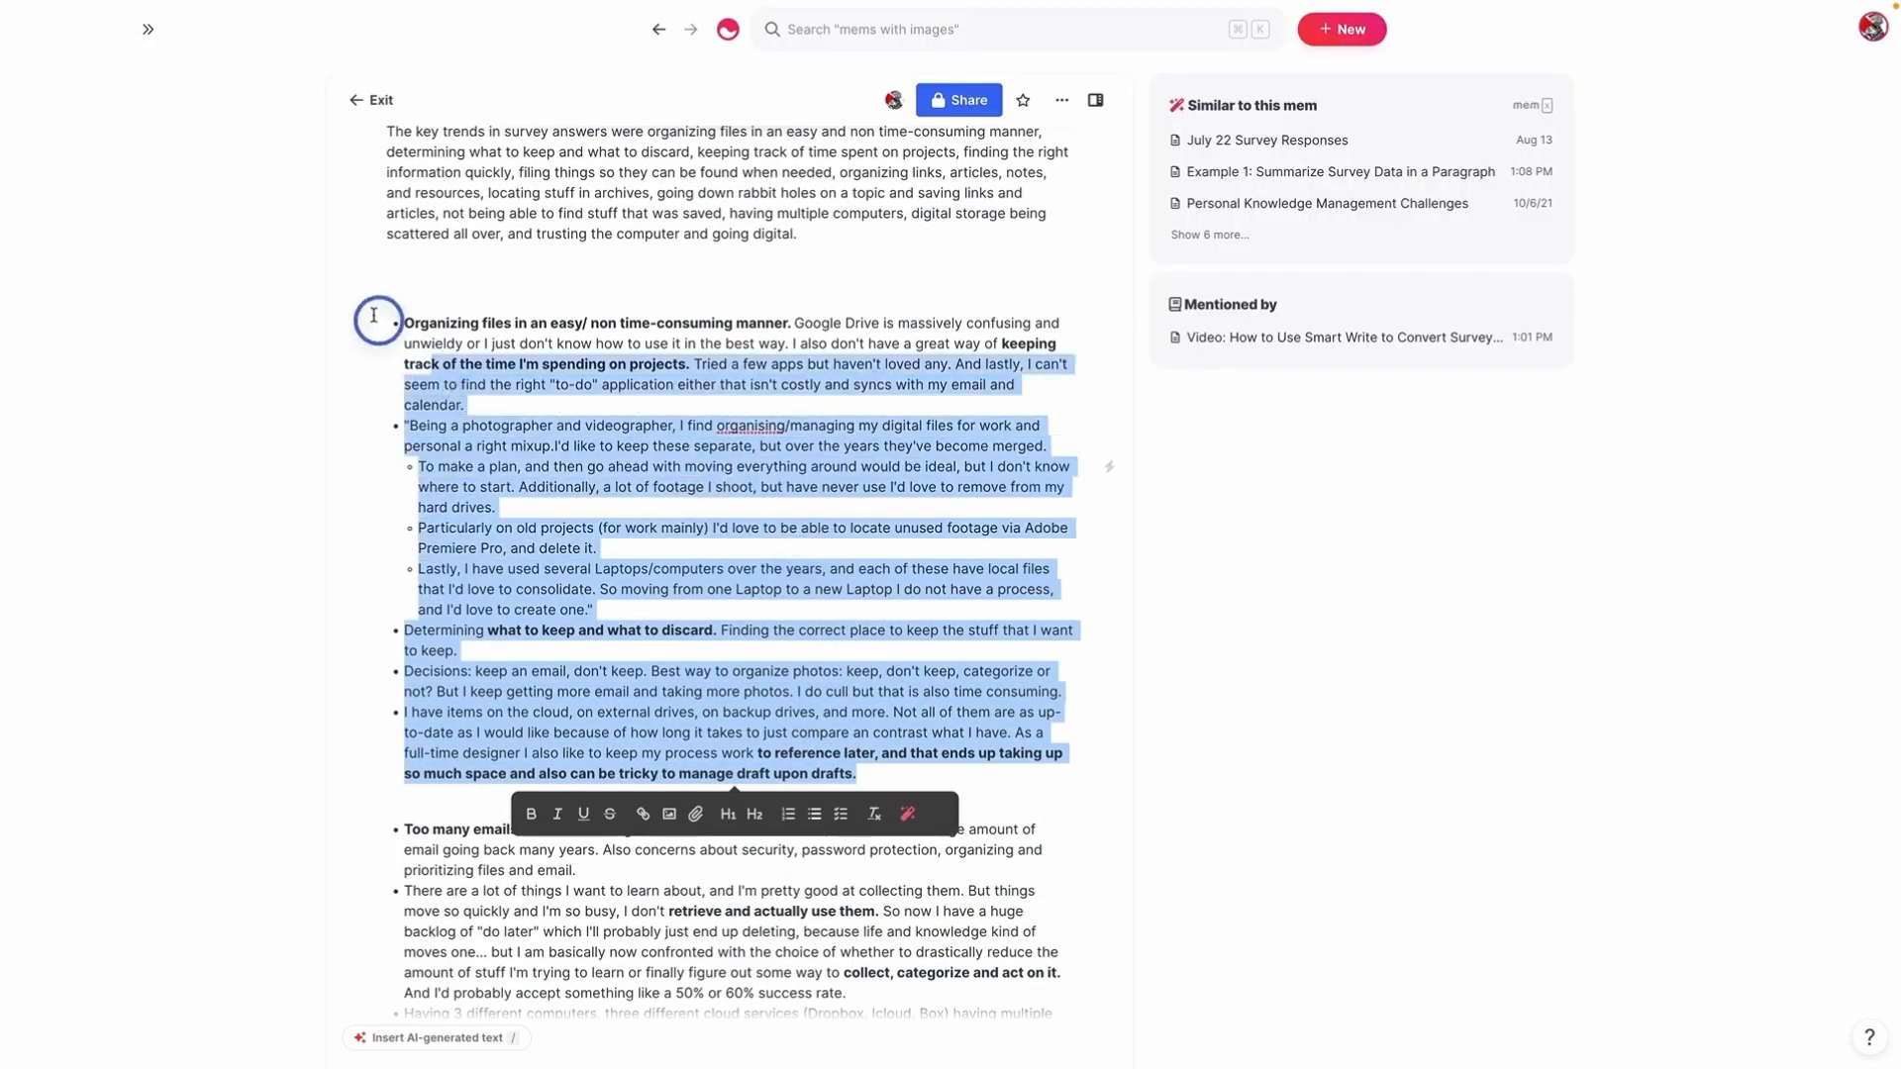
pyautogui.hotkey('ctrl', 'j')
pyautogui.write("what's the most common challenge")
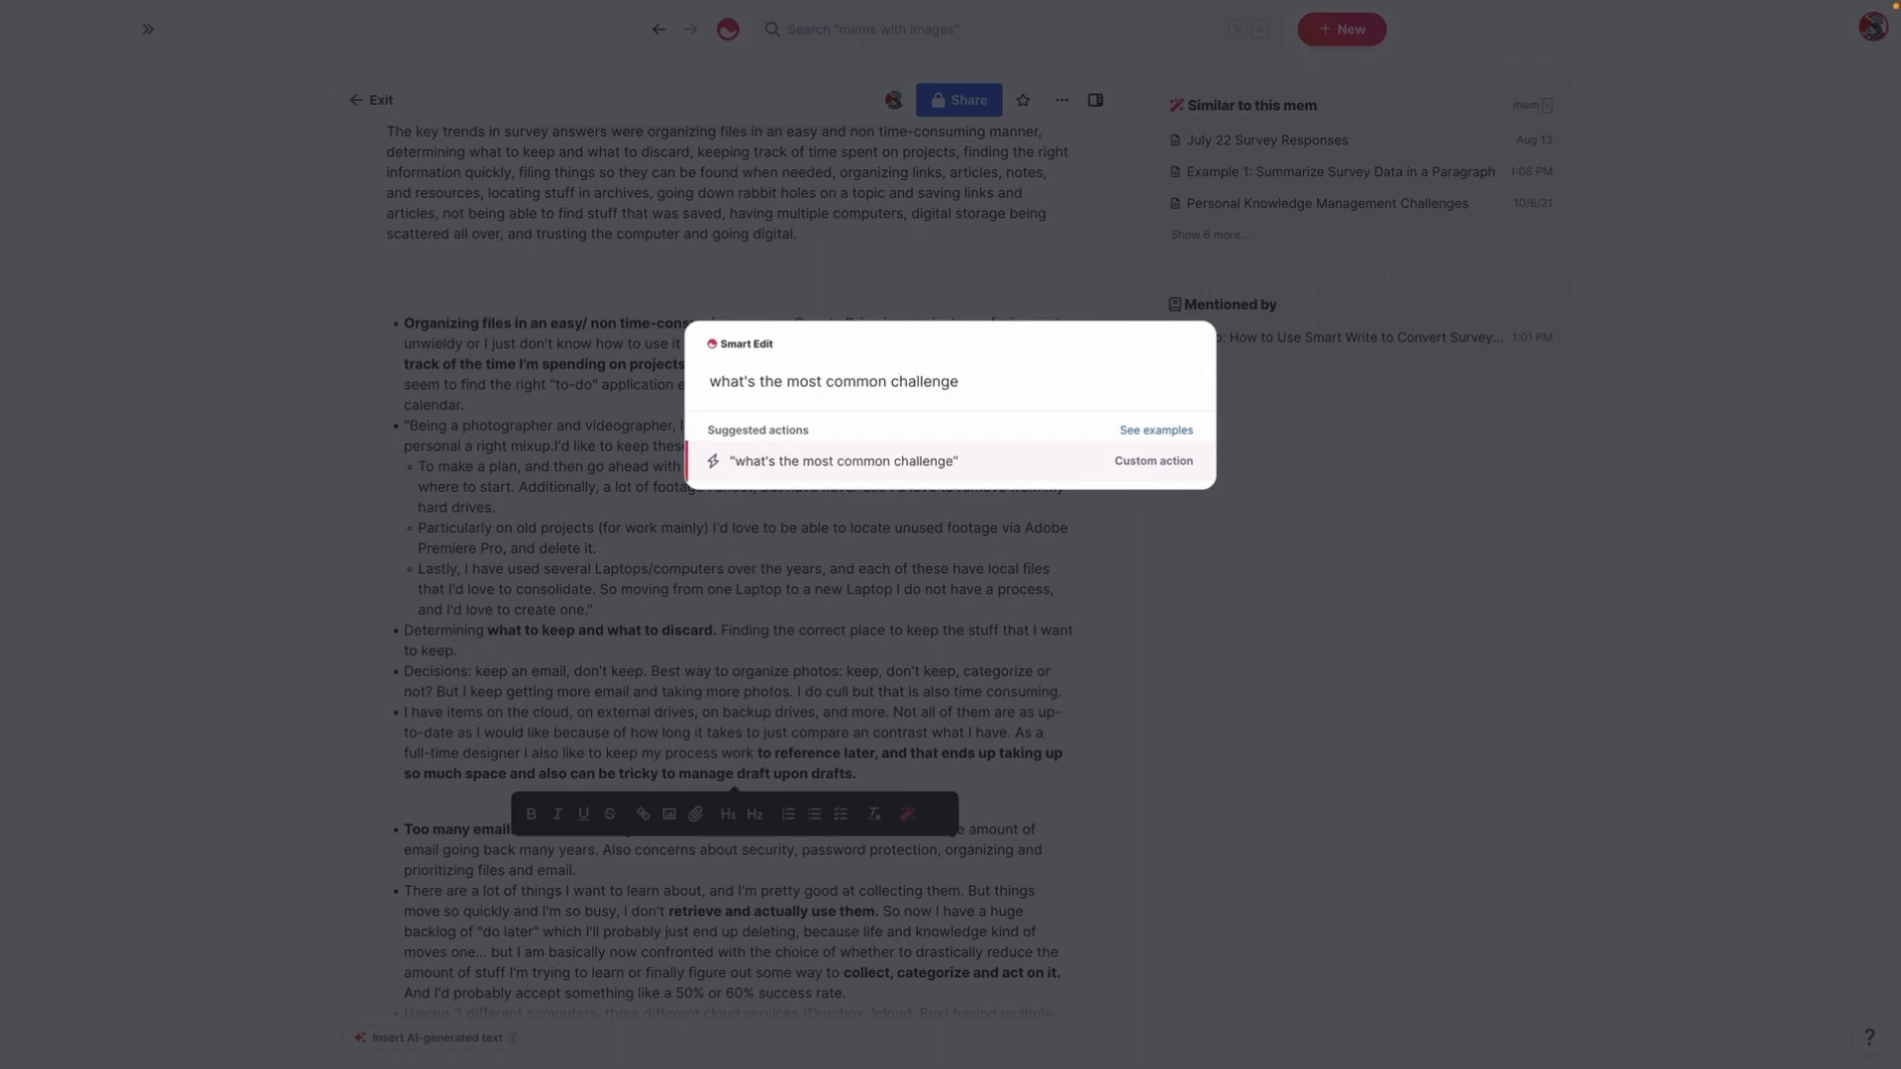
pyautogui.write('?')
pyautogui.press('Return')
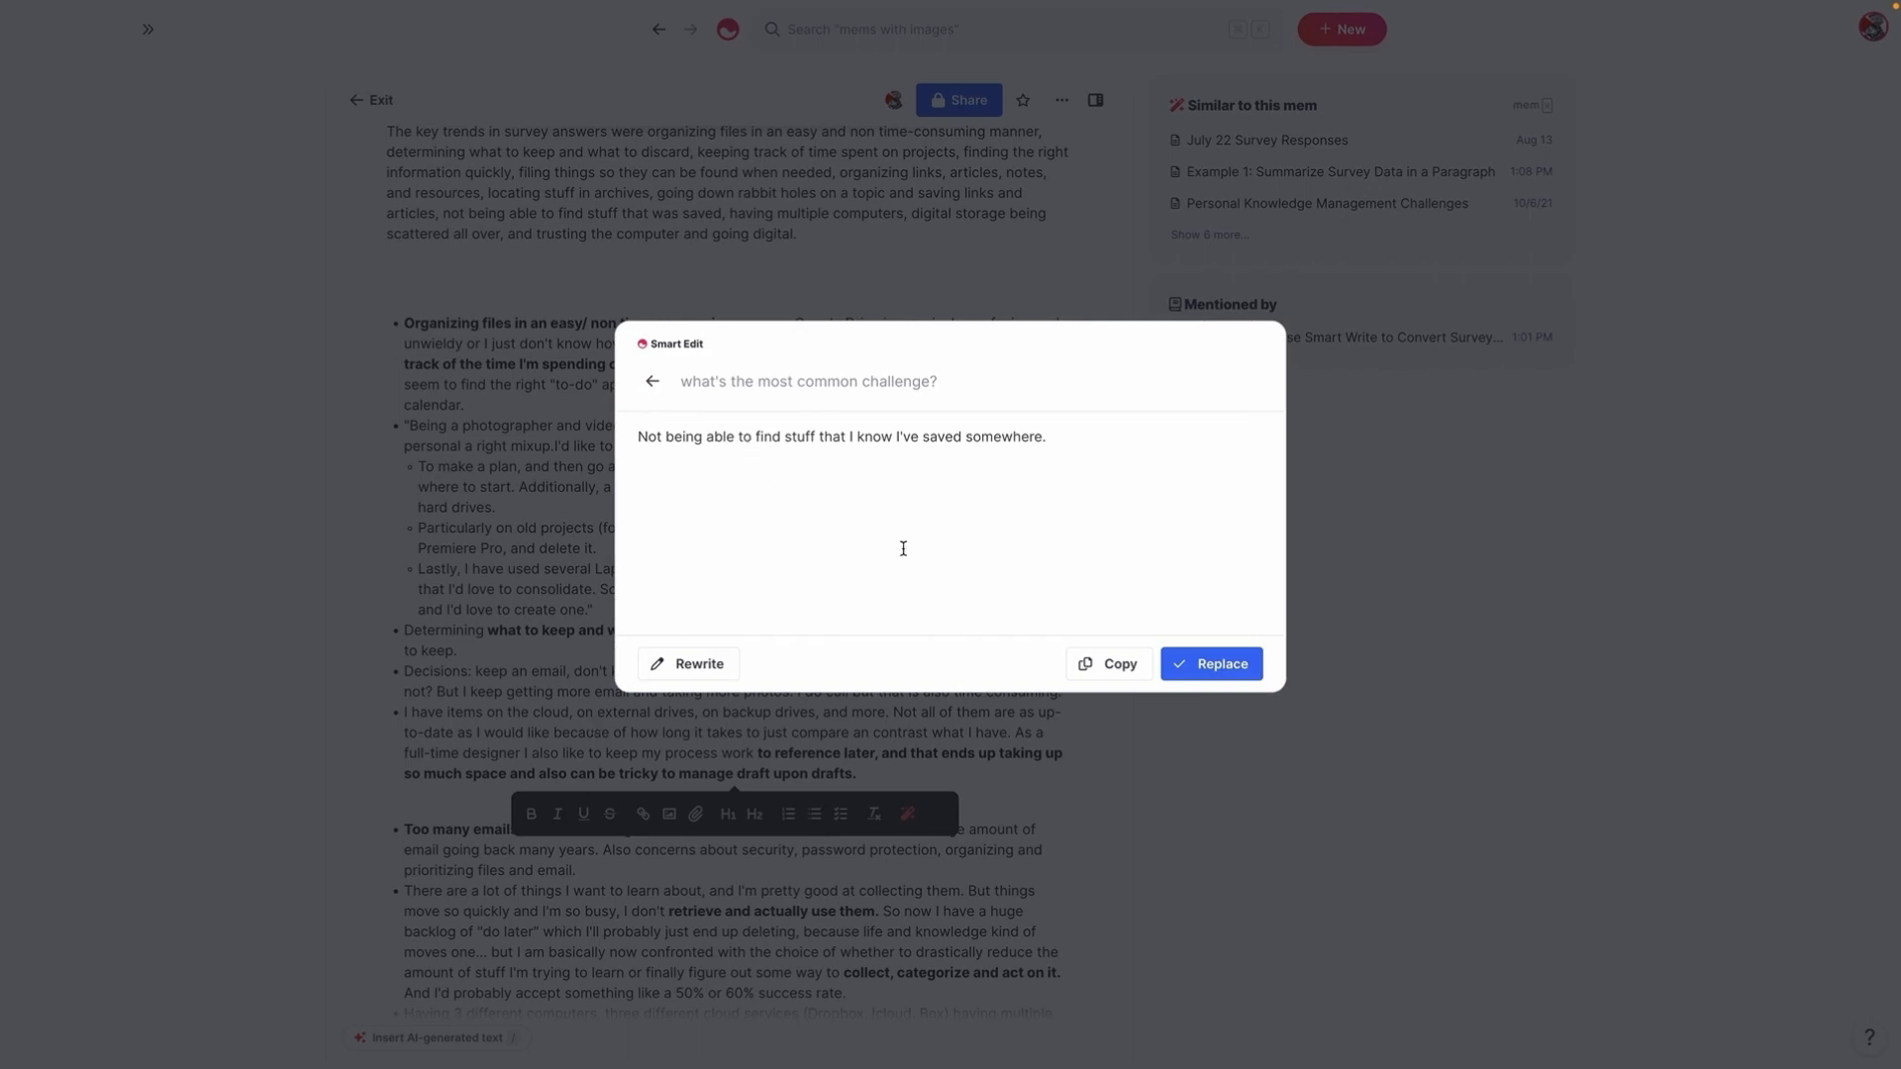
pyautogui.click(547, 402)
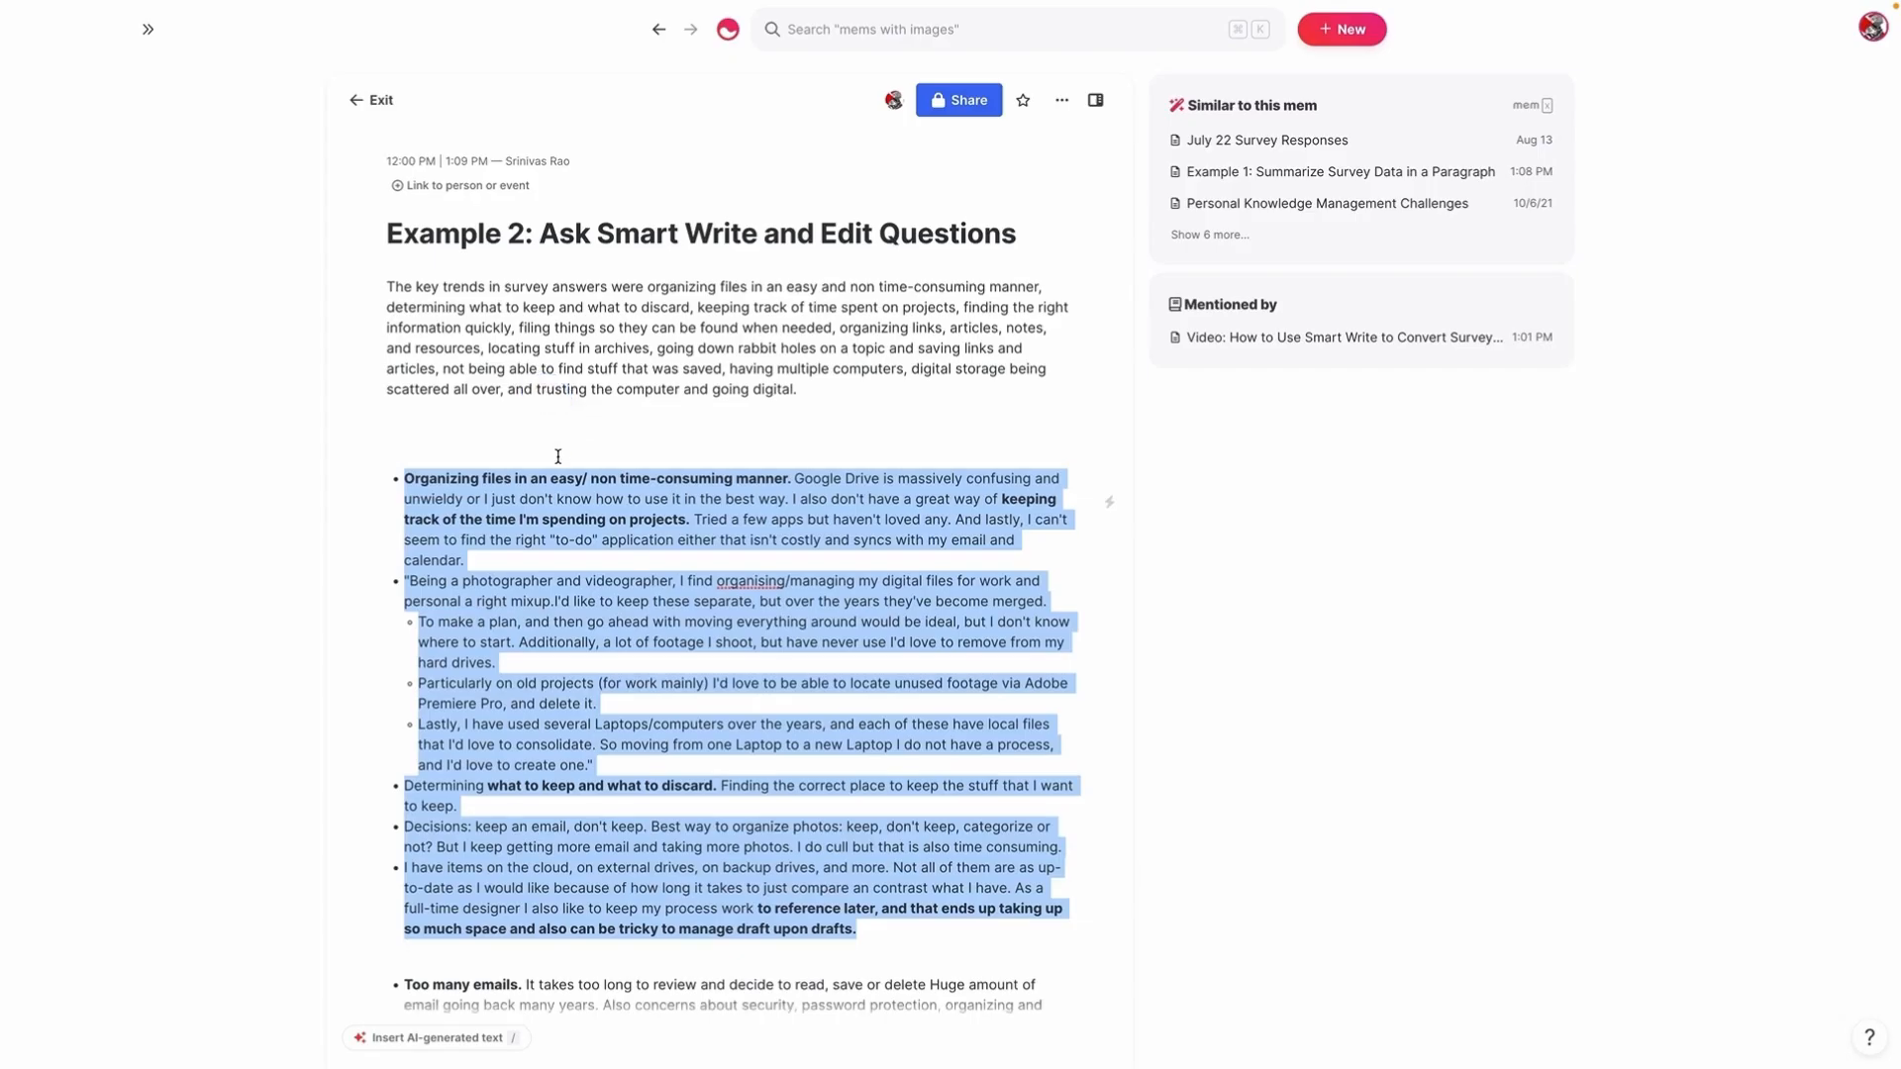
# Step: Run Smart Edit on the survey responses across both bullet groups of Example 2 with the instruction "summarize in 5 bullets"
pyautogui.scroll(-5, 557, 457)
pyautogui.click(695, 882)
pyautogui.moveTo(796, 846); pyautogui.dragTo(402, 474)
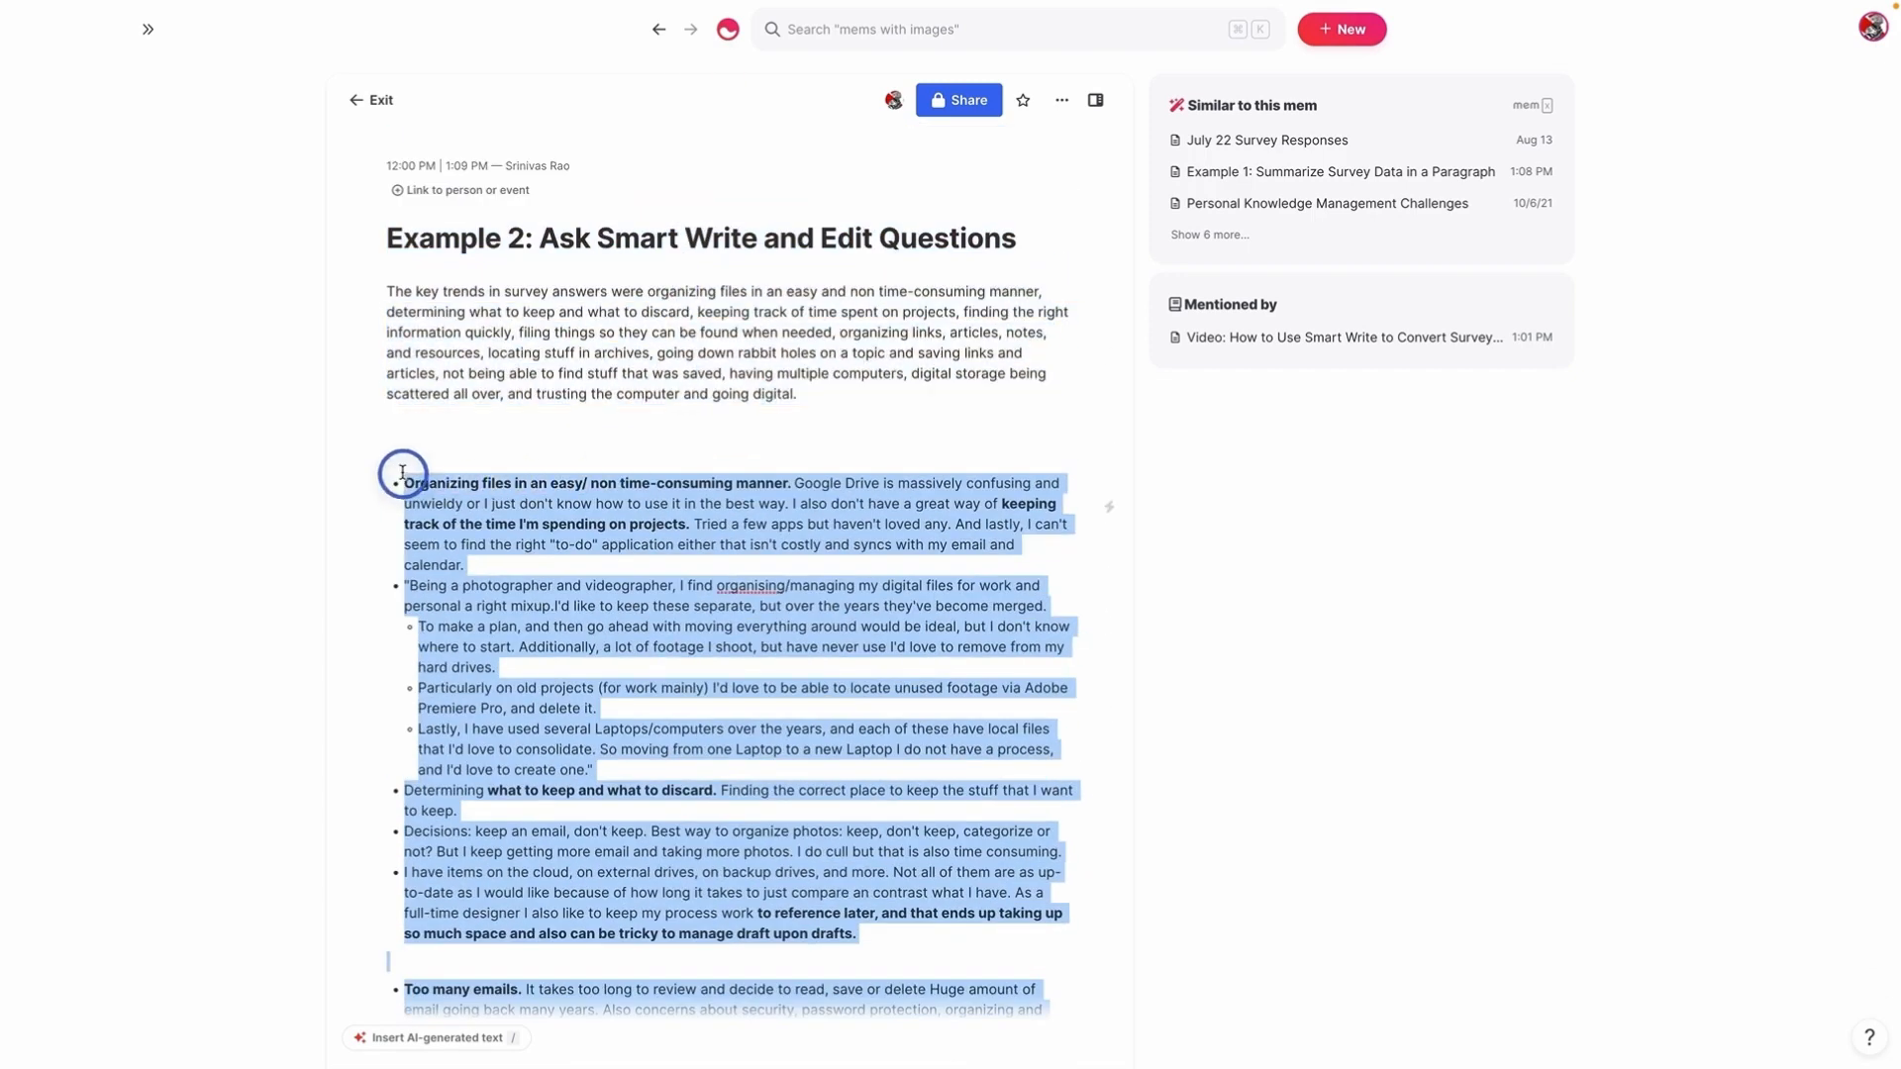
pyautogui.scroll(-5, 554, 540)
pyautogui.click(909, 830)
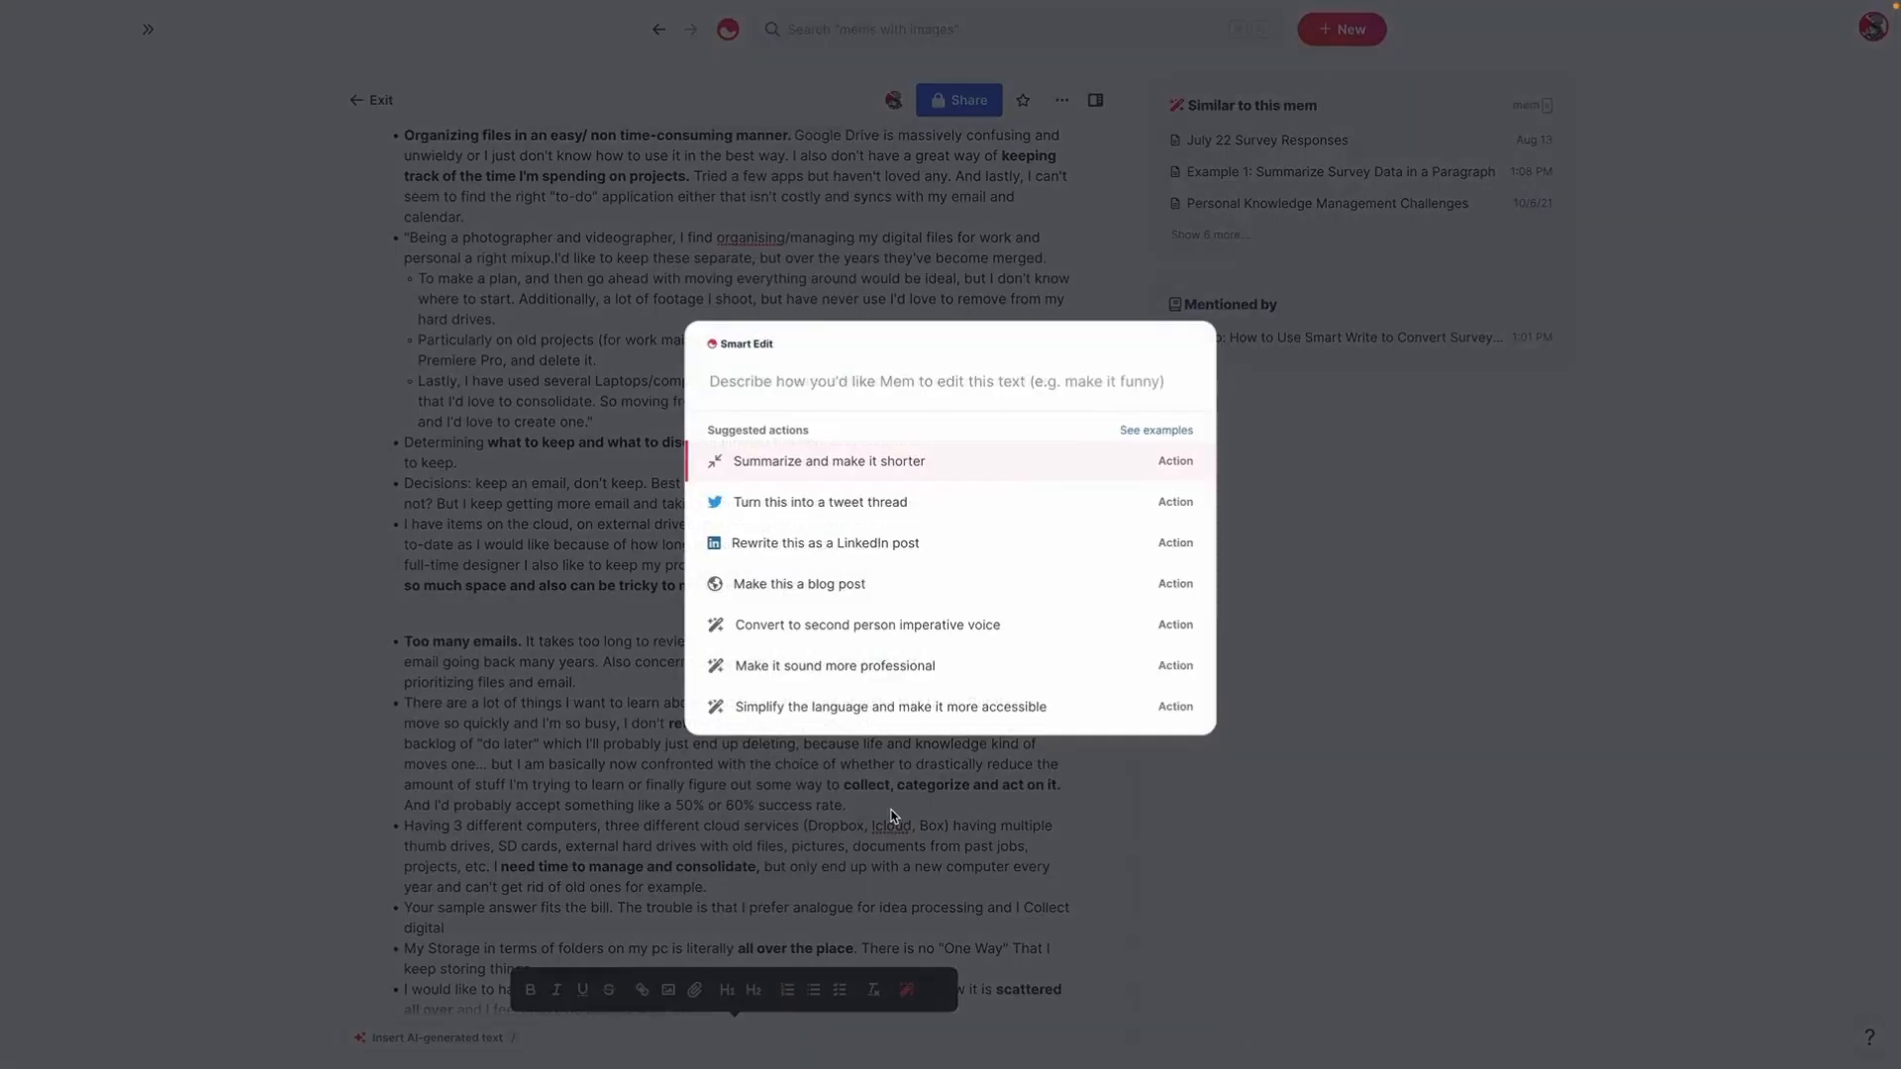
pyautogui.write('summarize in ')
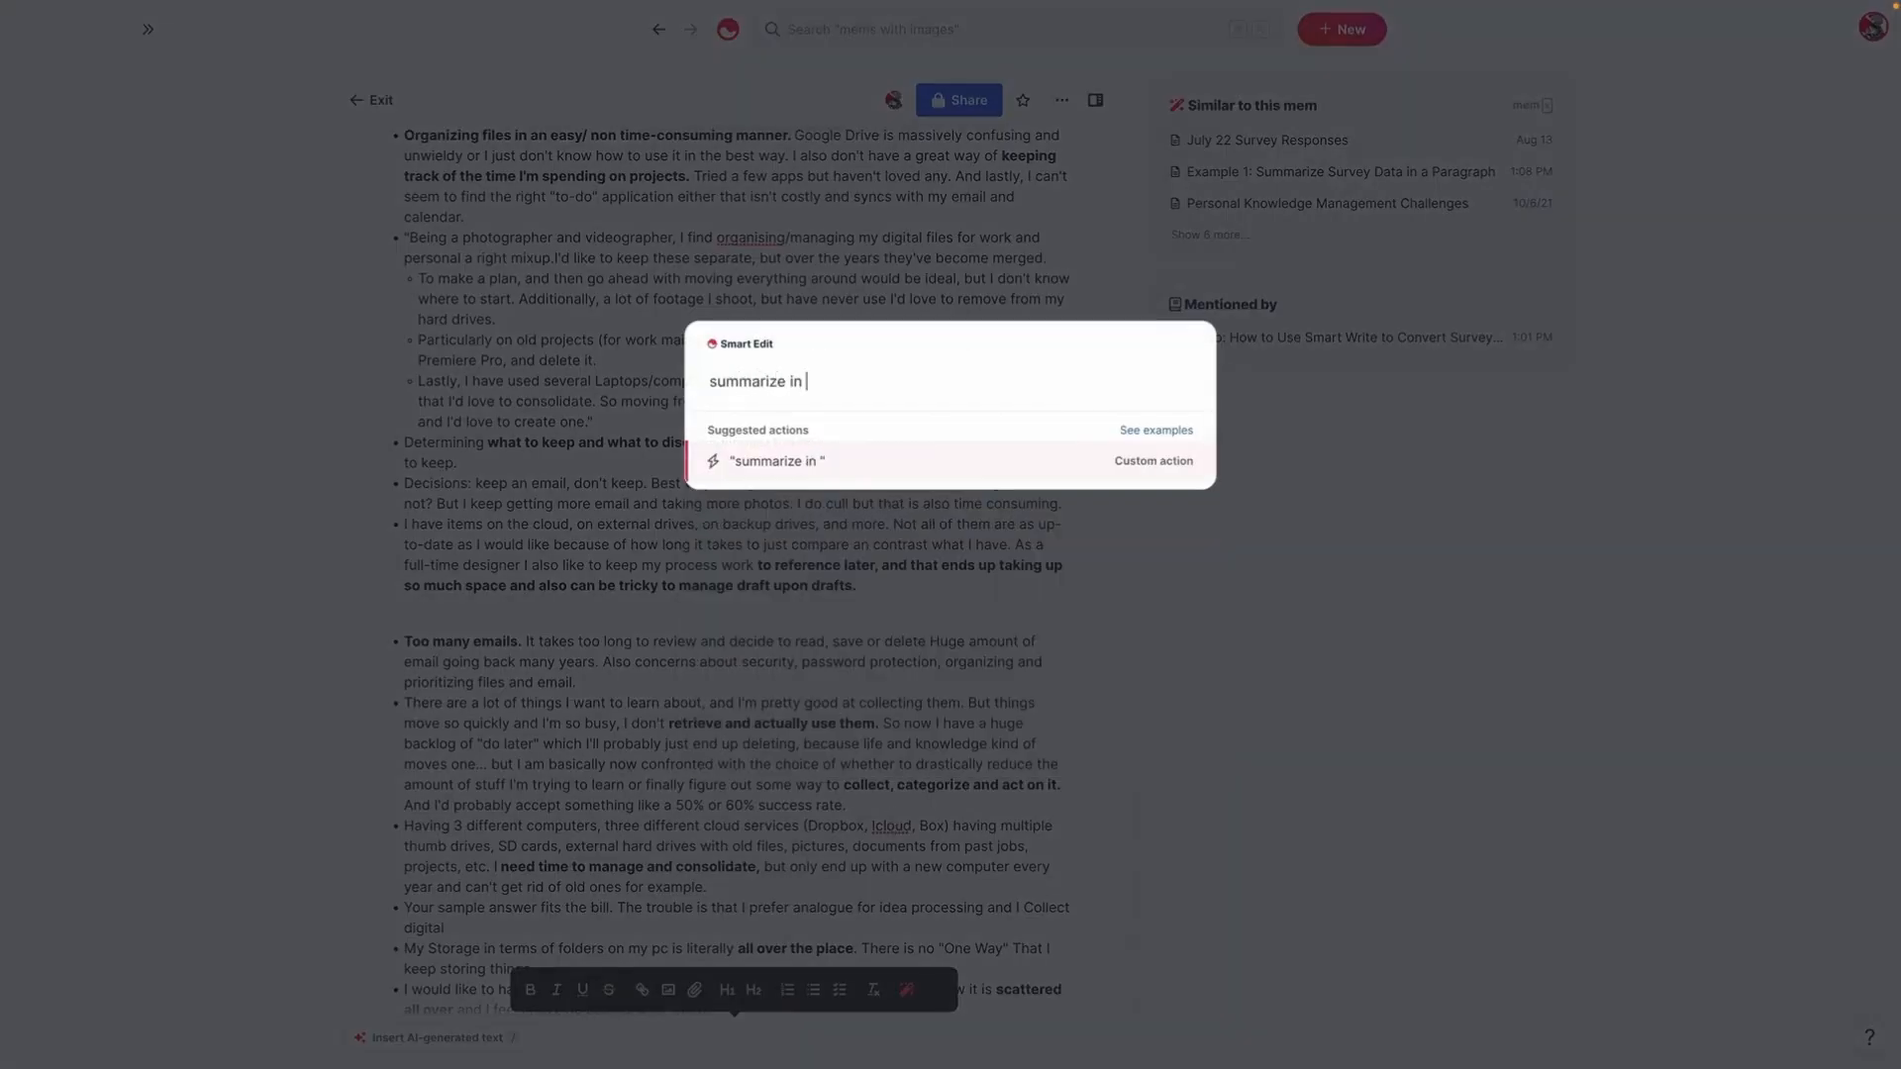
pyautogui.write('5 bullets')
pyautogui.press('Return')
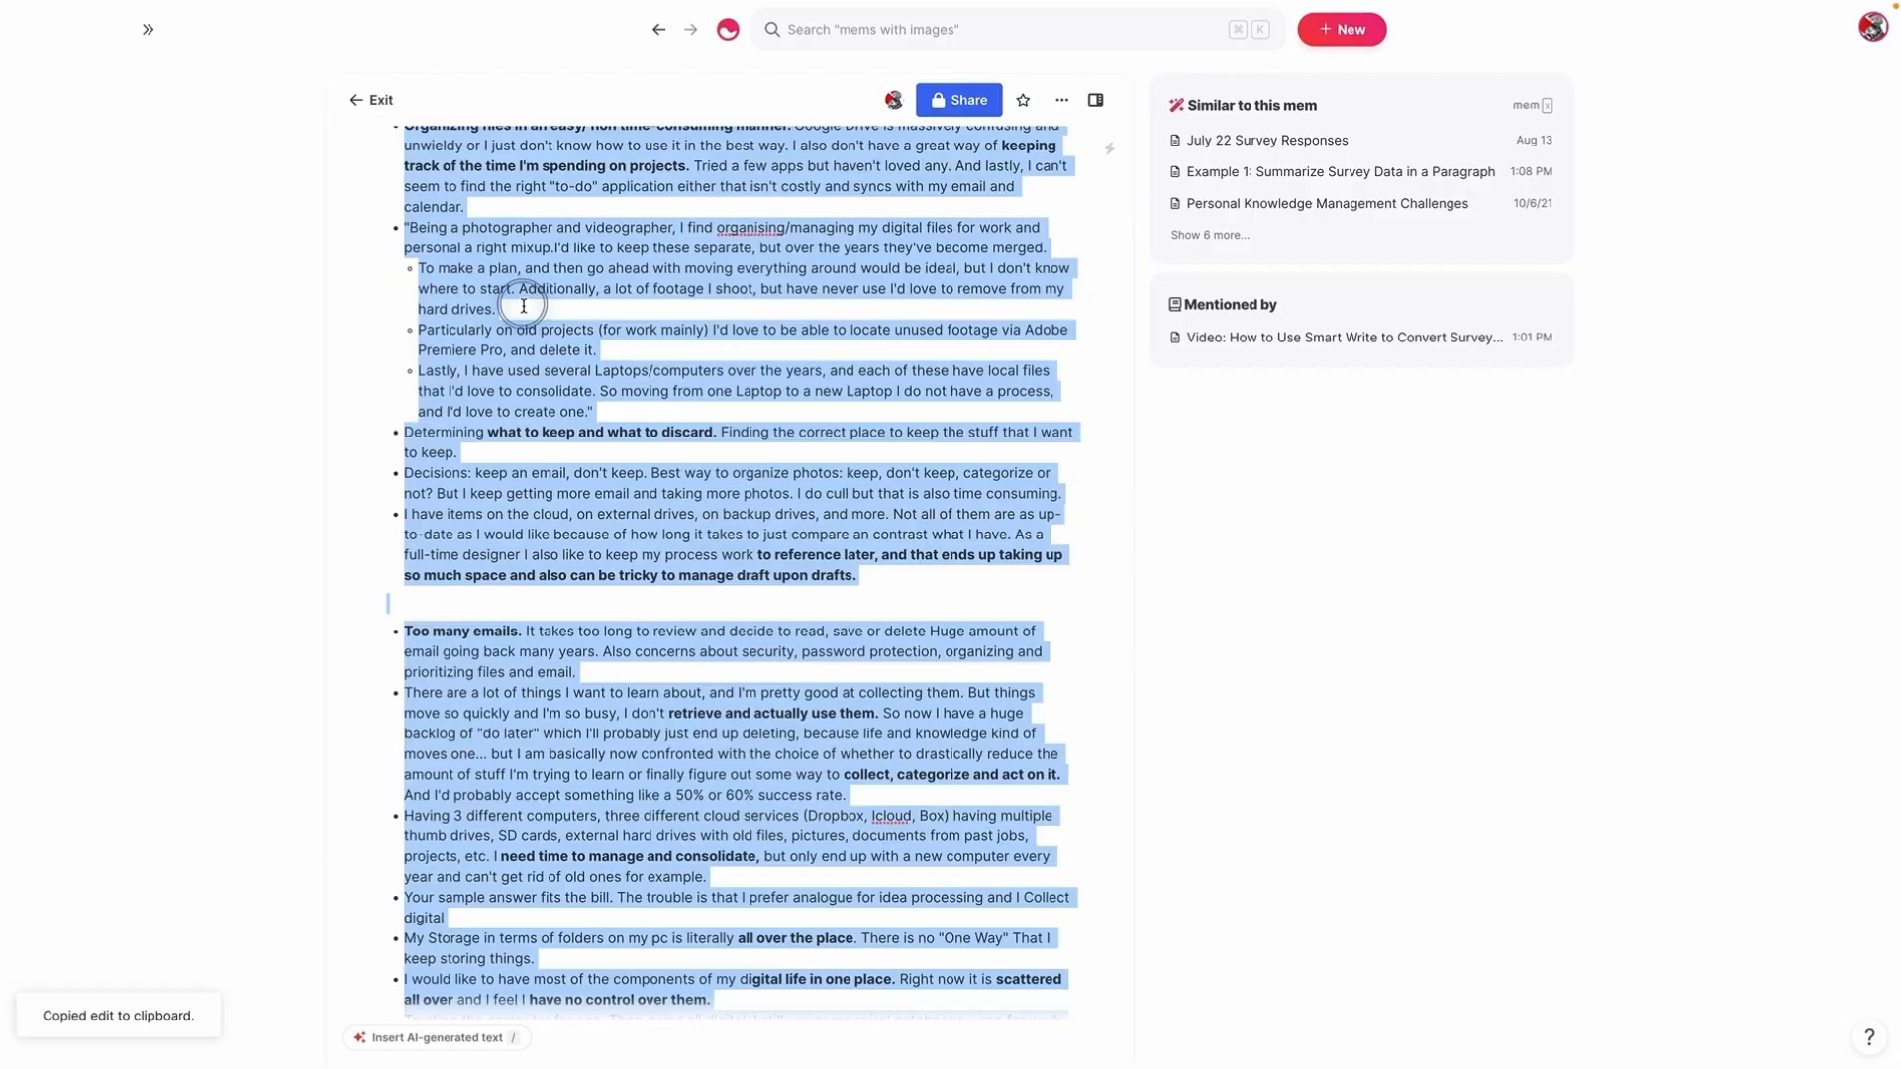
# Step: Insert the copied bullet summary on a new line between the key trends paragraph and the first survey response
pyautogui.scroll(4, 530, 309)
pyautogui.click(543, 432)
pyautogui.press('Return')
pyautogui.press('Return')
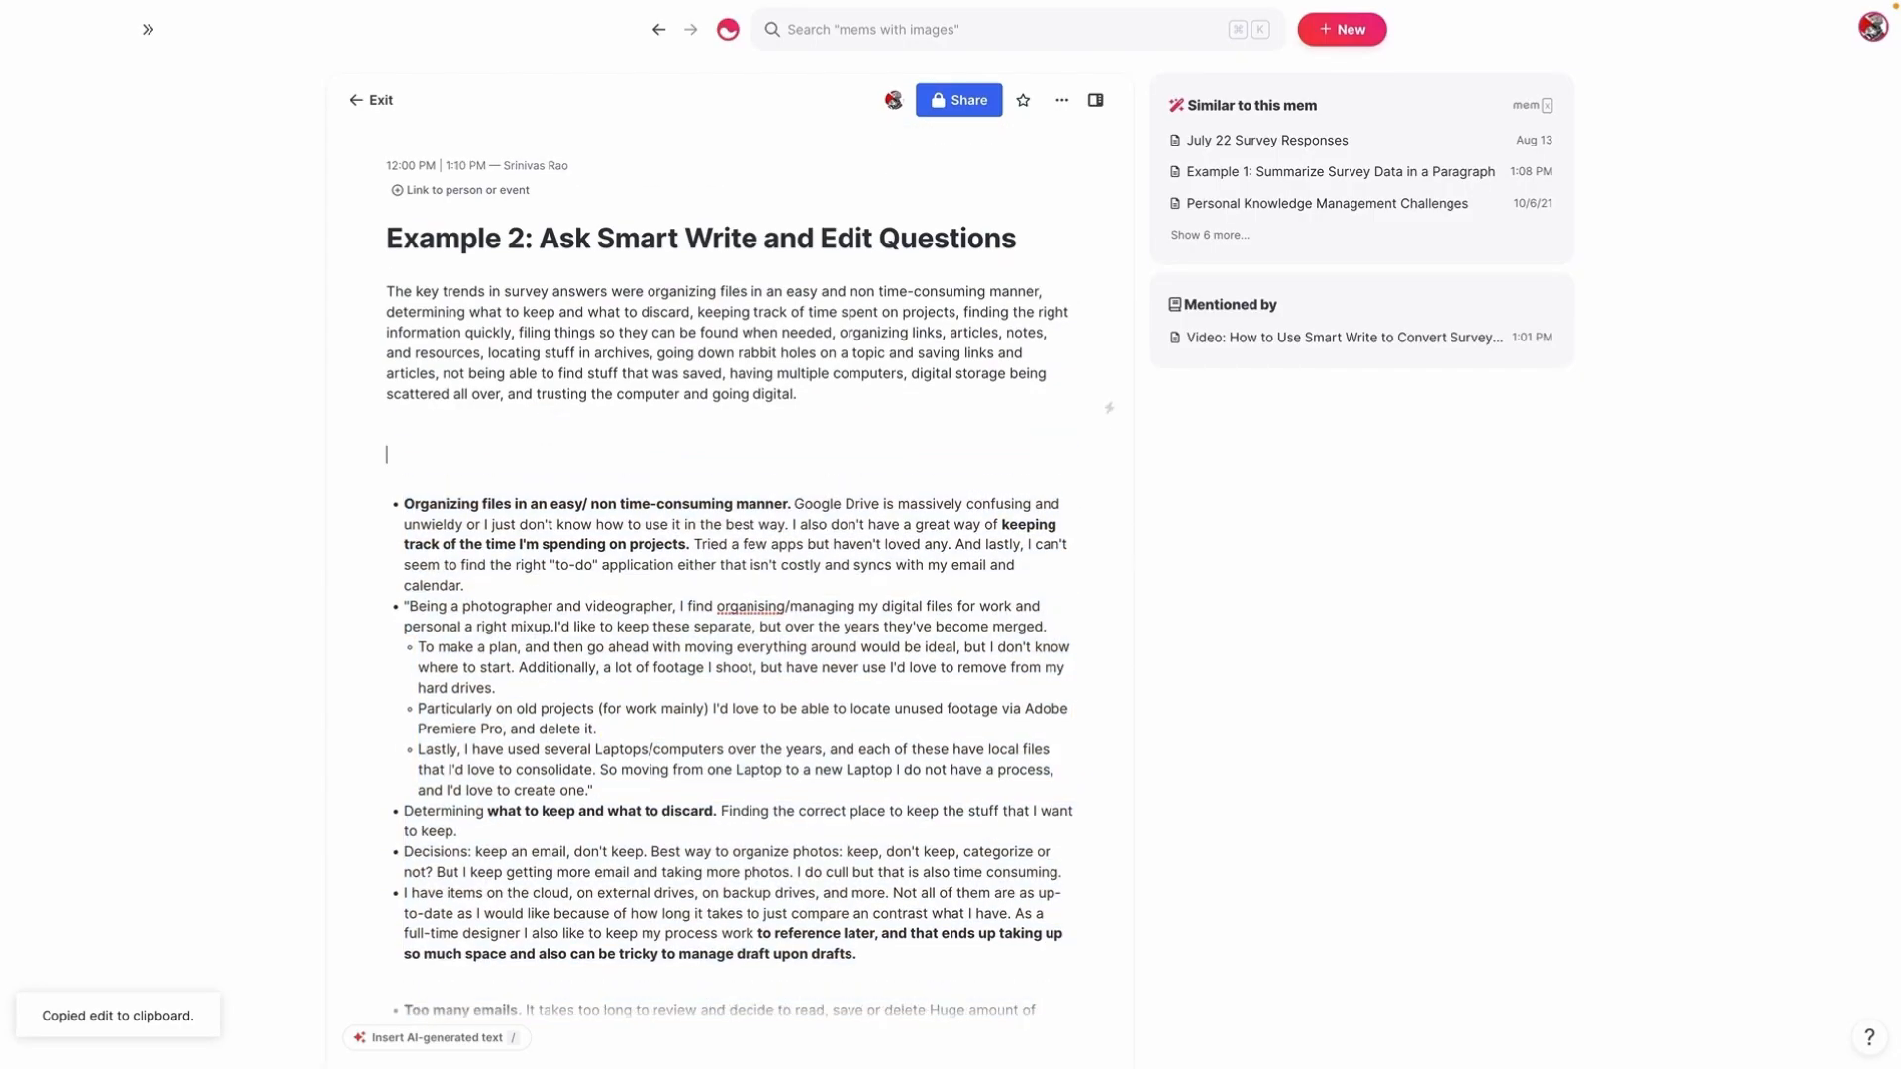
pyautogui.hotkey('ctrl', 'v')
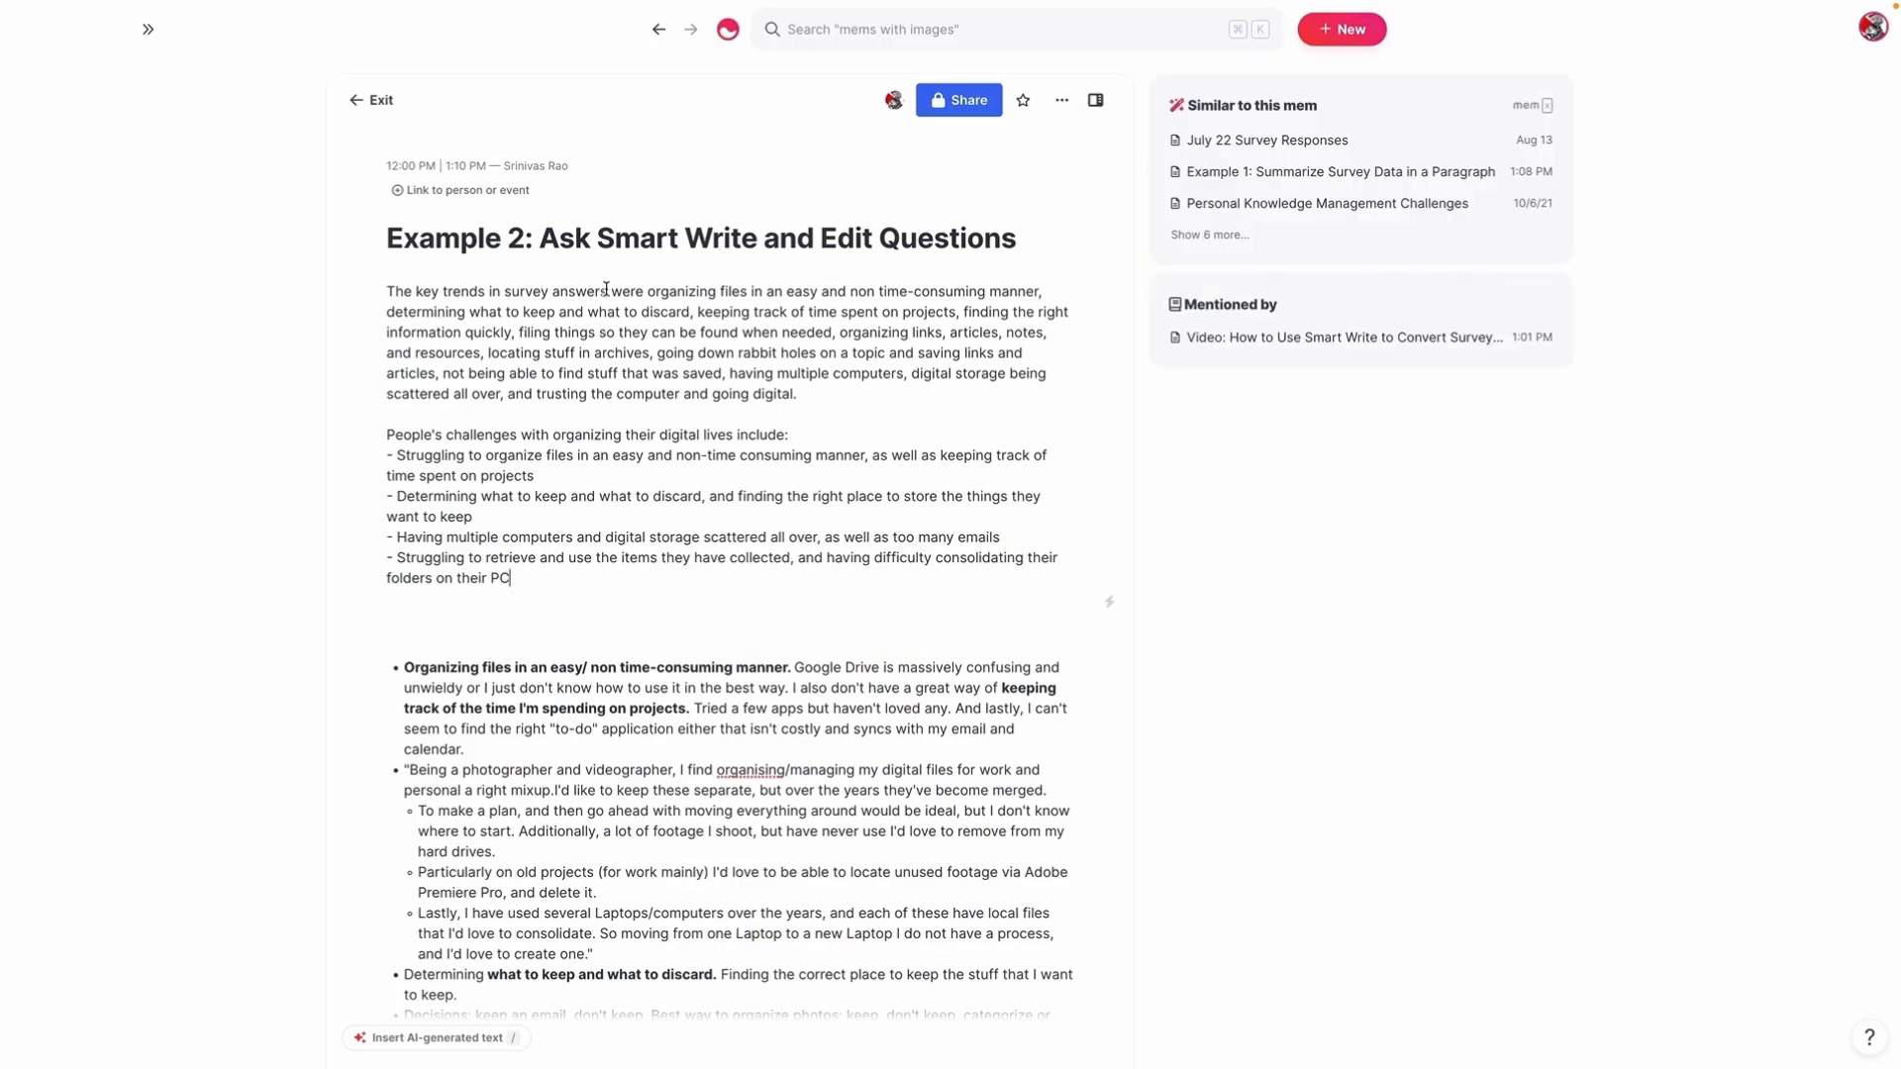
# Step: Bring the video outline mem back into the main view and open its link "Example 3: Make recommendations for solutions" beside it
pyautogui.click(1430, 337)
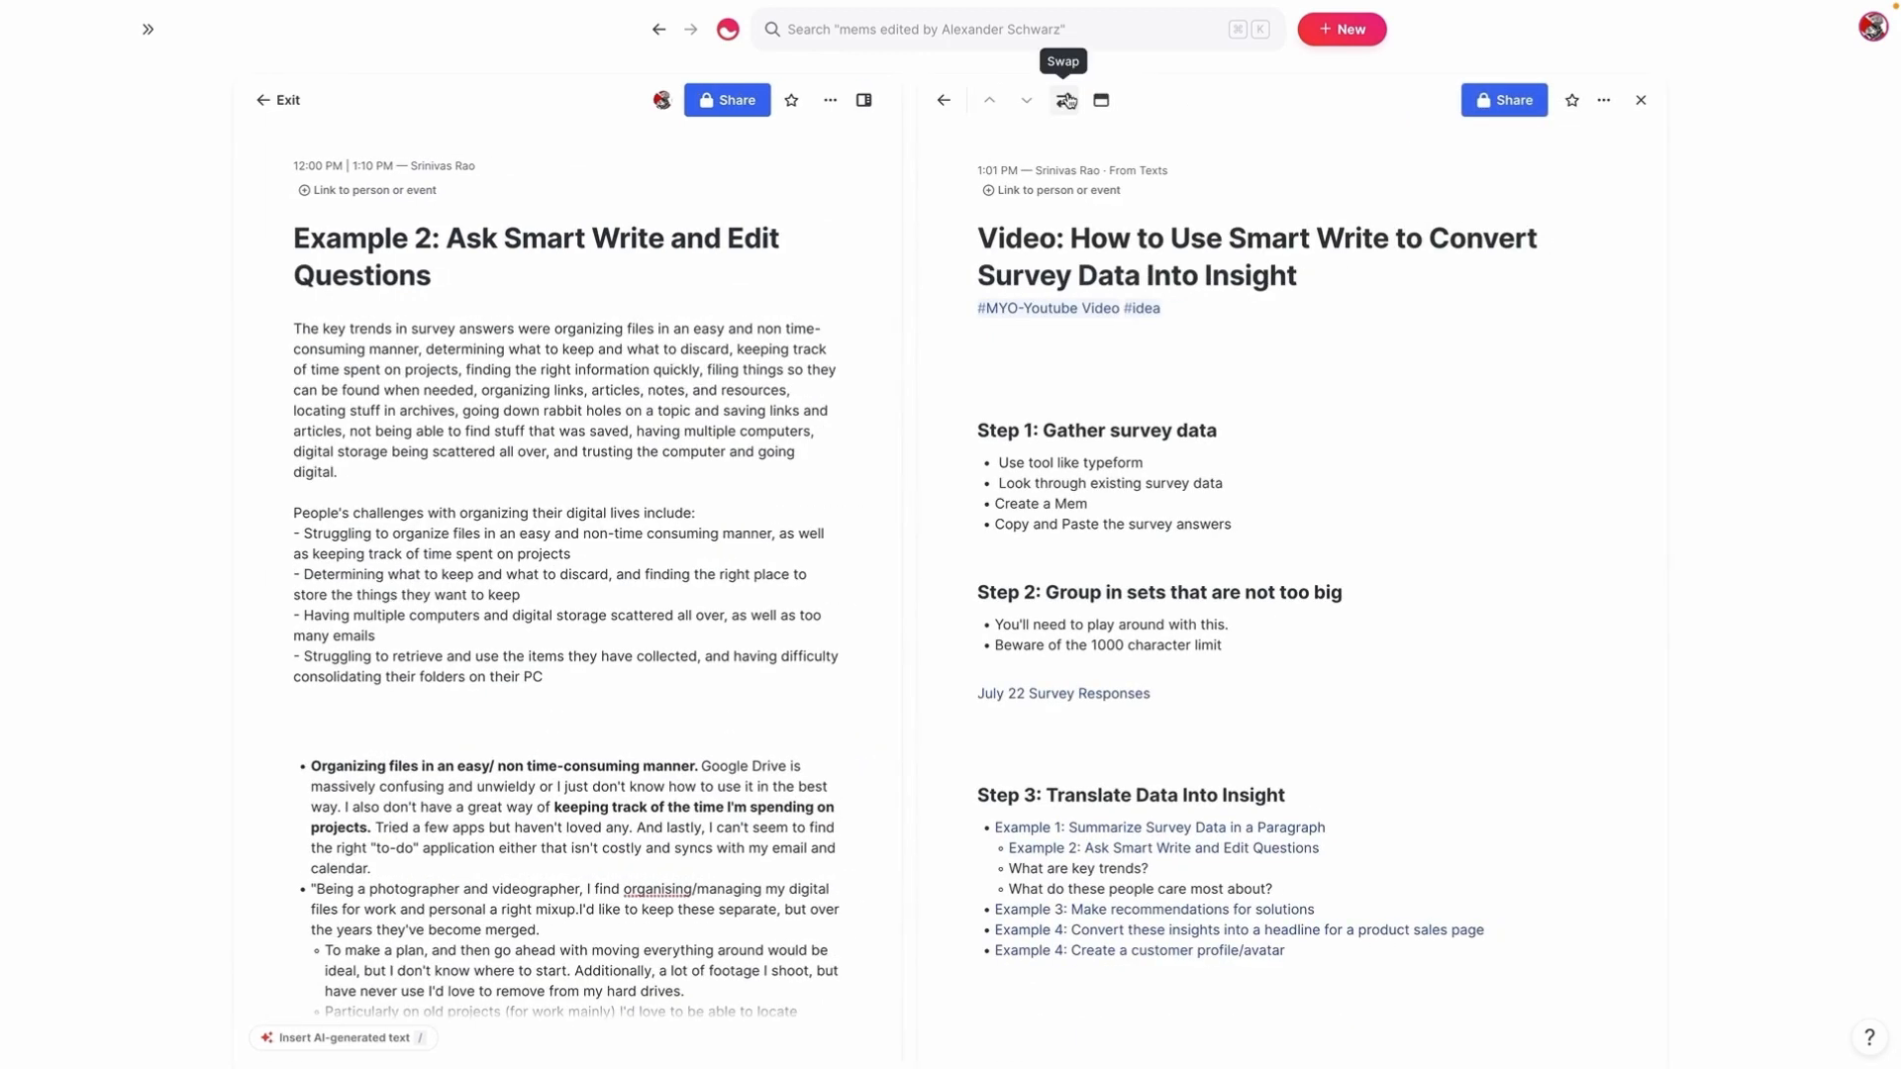
pyautogui.click(1065, 100)
pyautogui.scroll(-3, 732, 549)
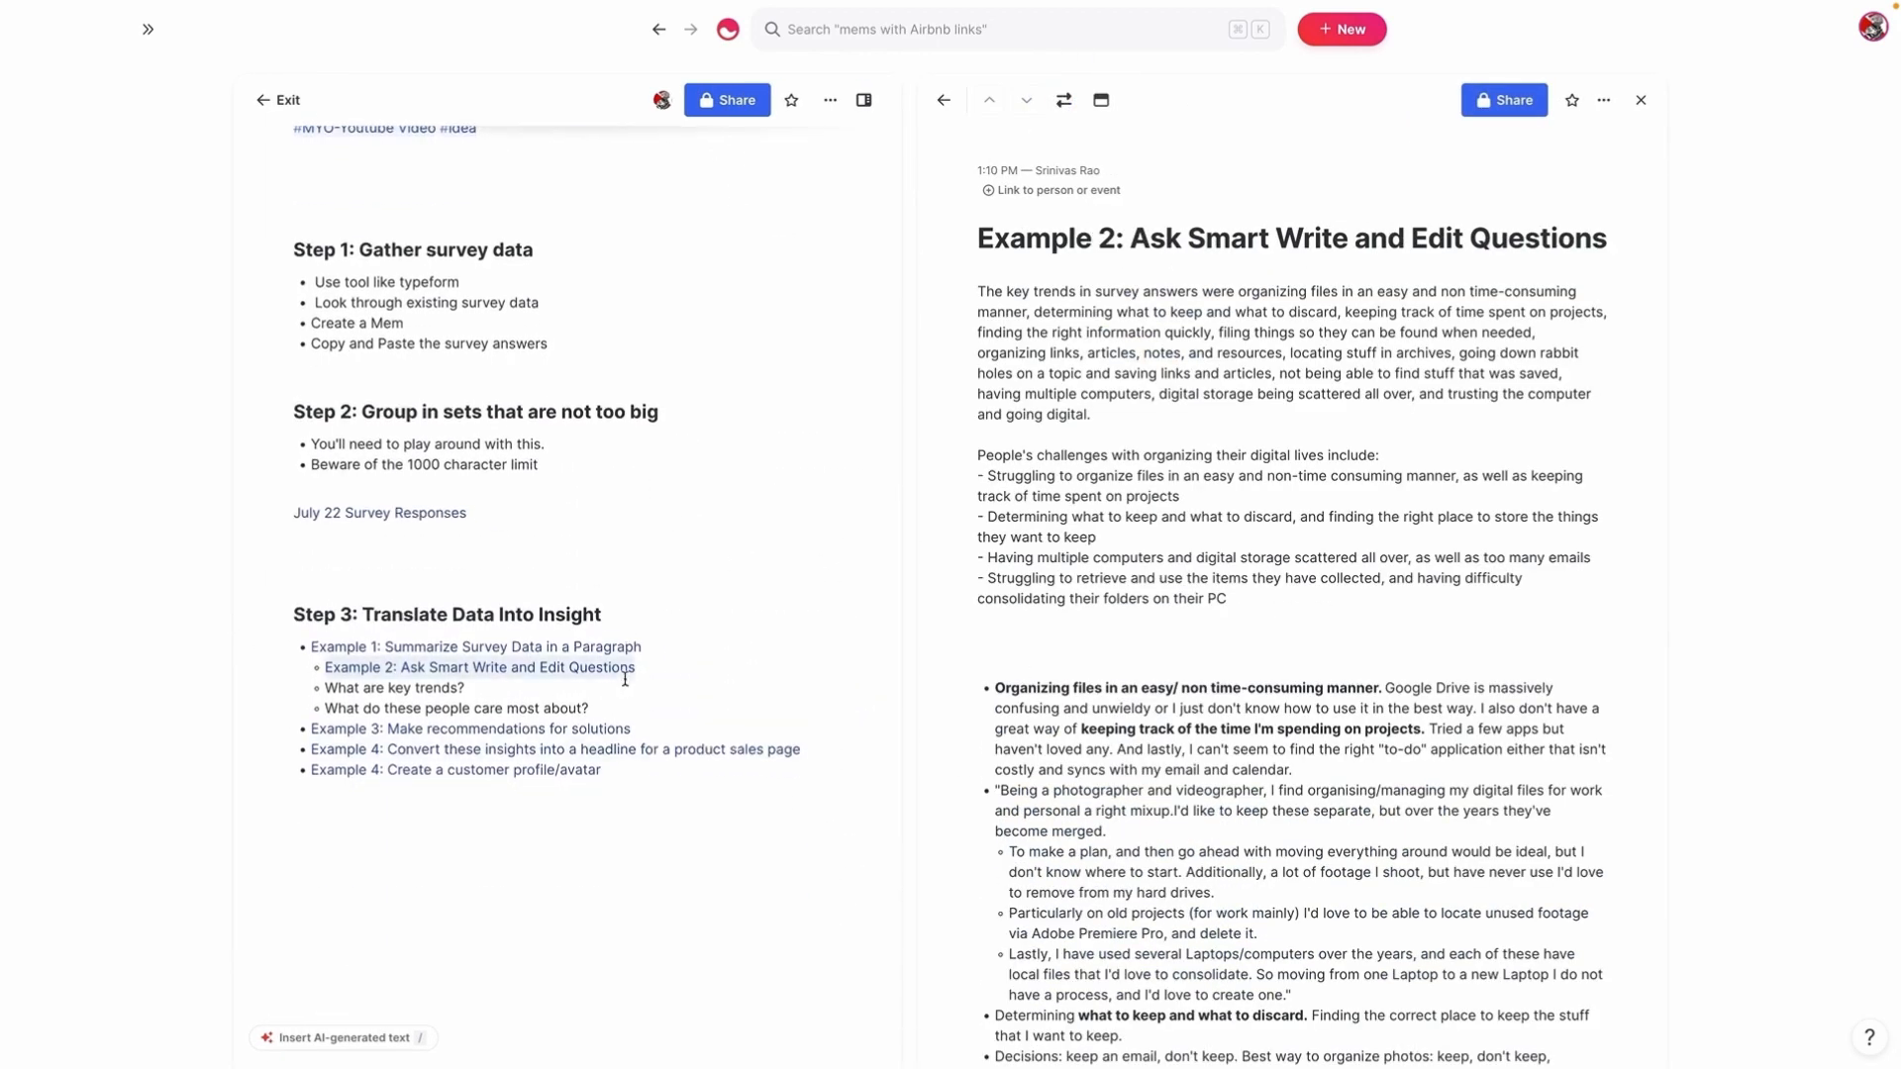
pyautogui.click(620, 730)
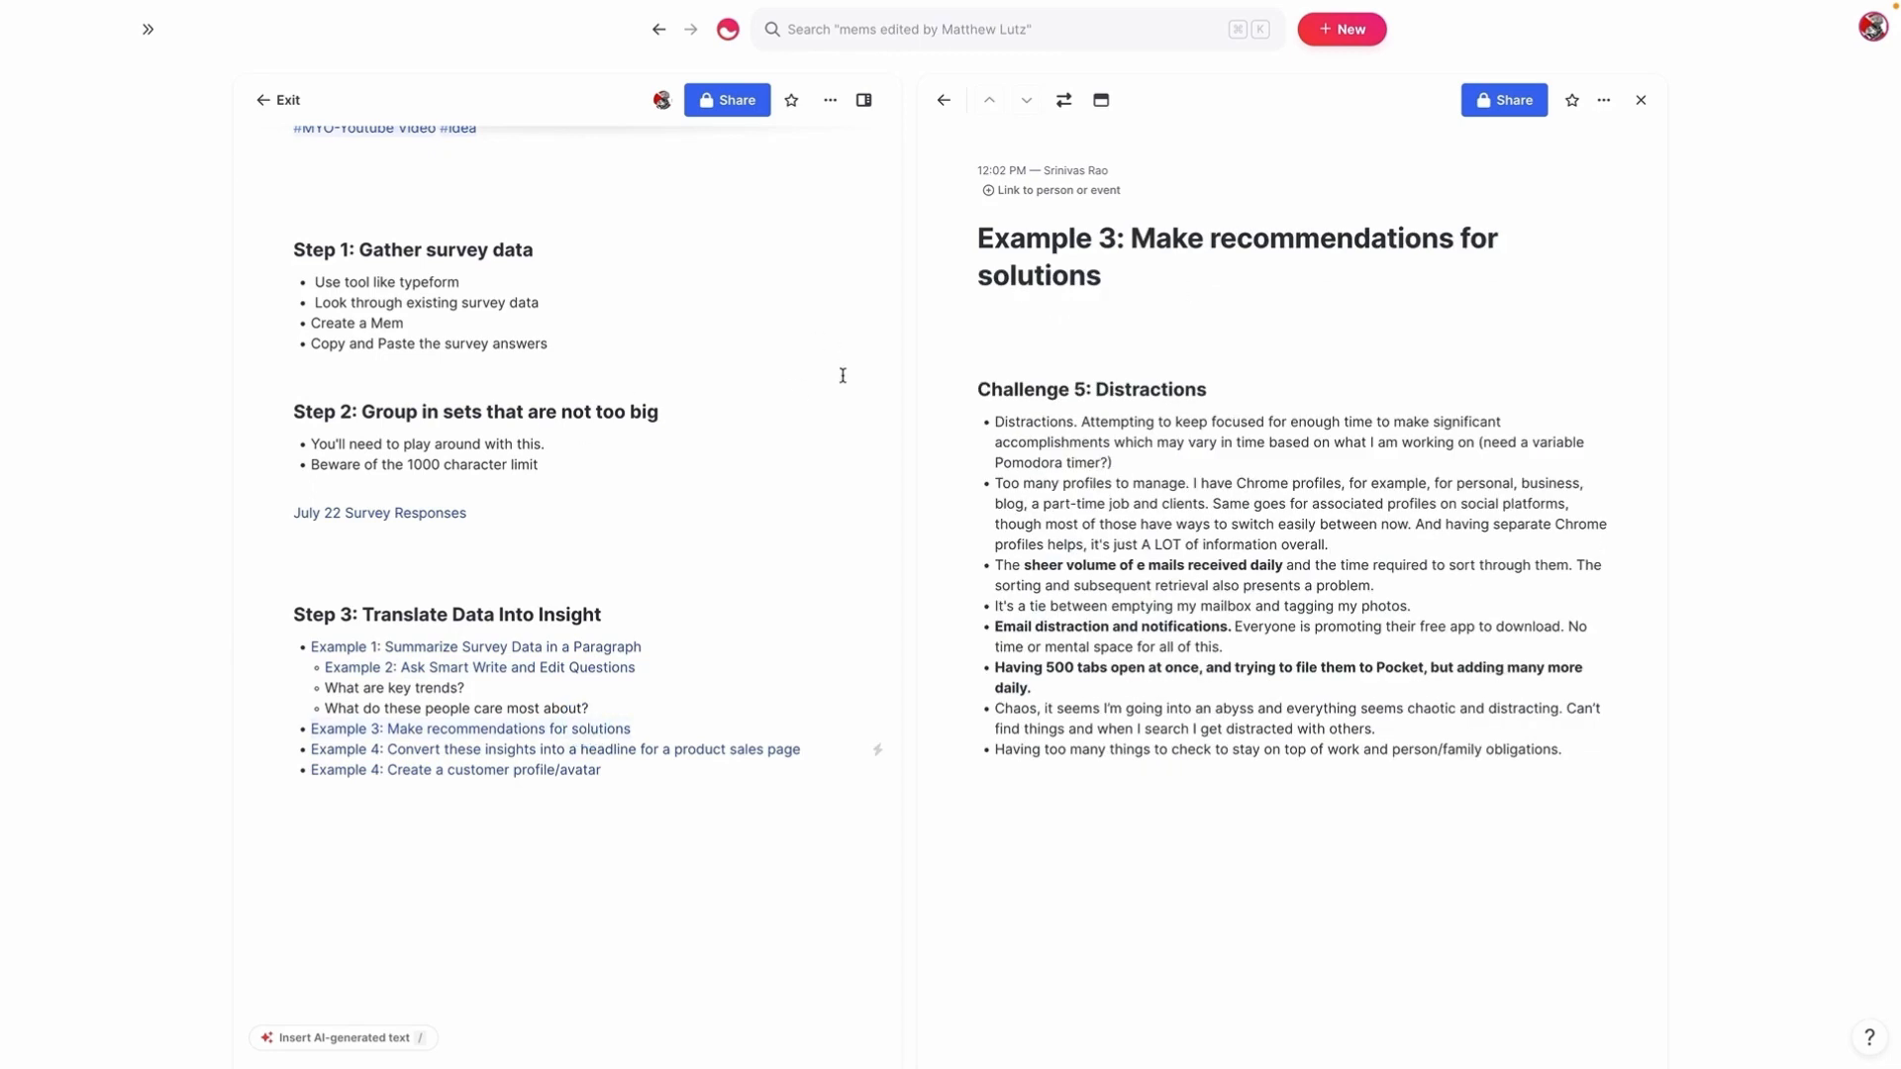
# Step: Run Smart Edit on all the "Challenge 5: Distractions" bullets with "recommend solutions for these problems", and dismiss the result
pyautogui.moveTo(1576, 745); pyautogui.dragTo(990, 425)
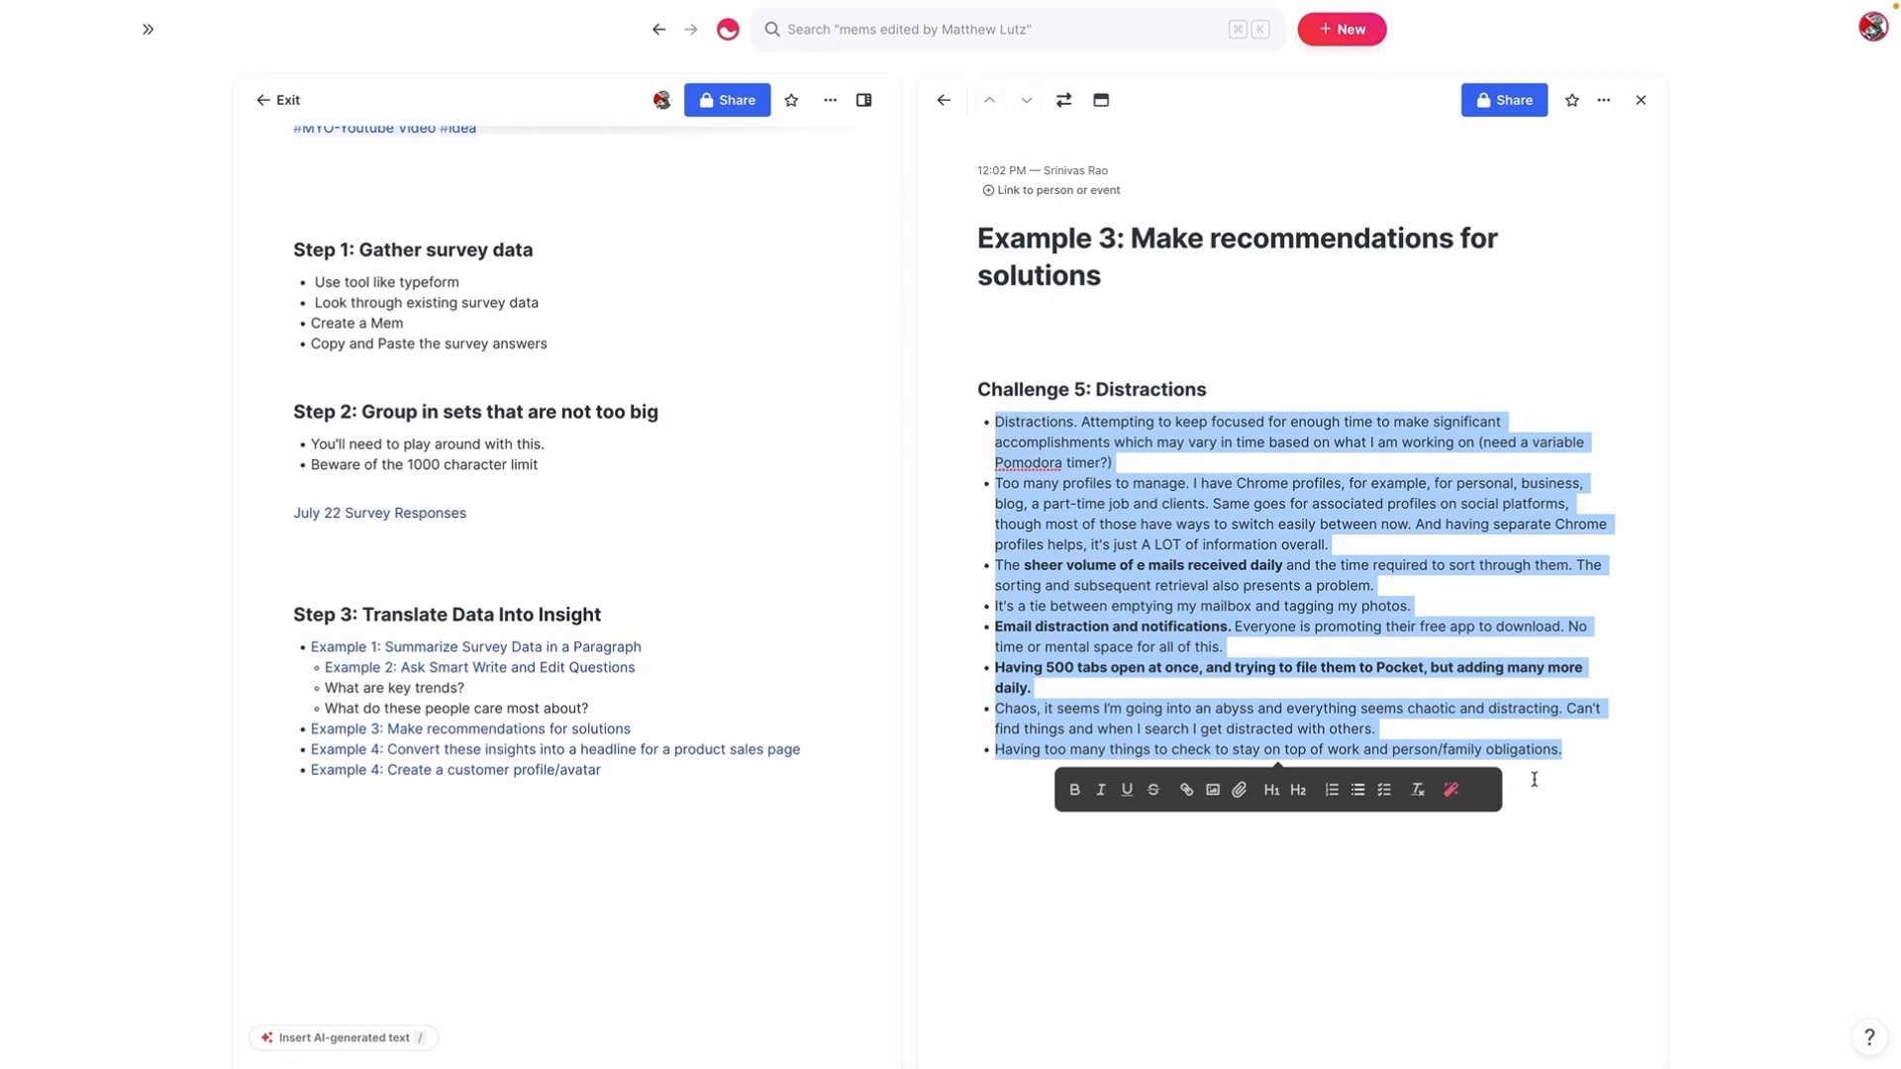
pyautogui.click(1456, 790)
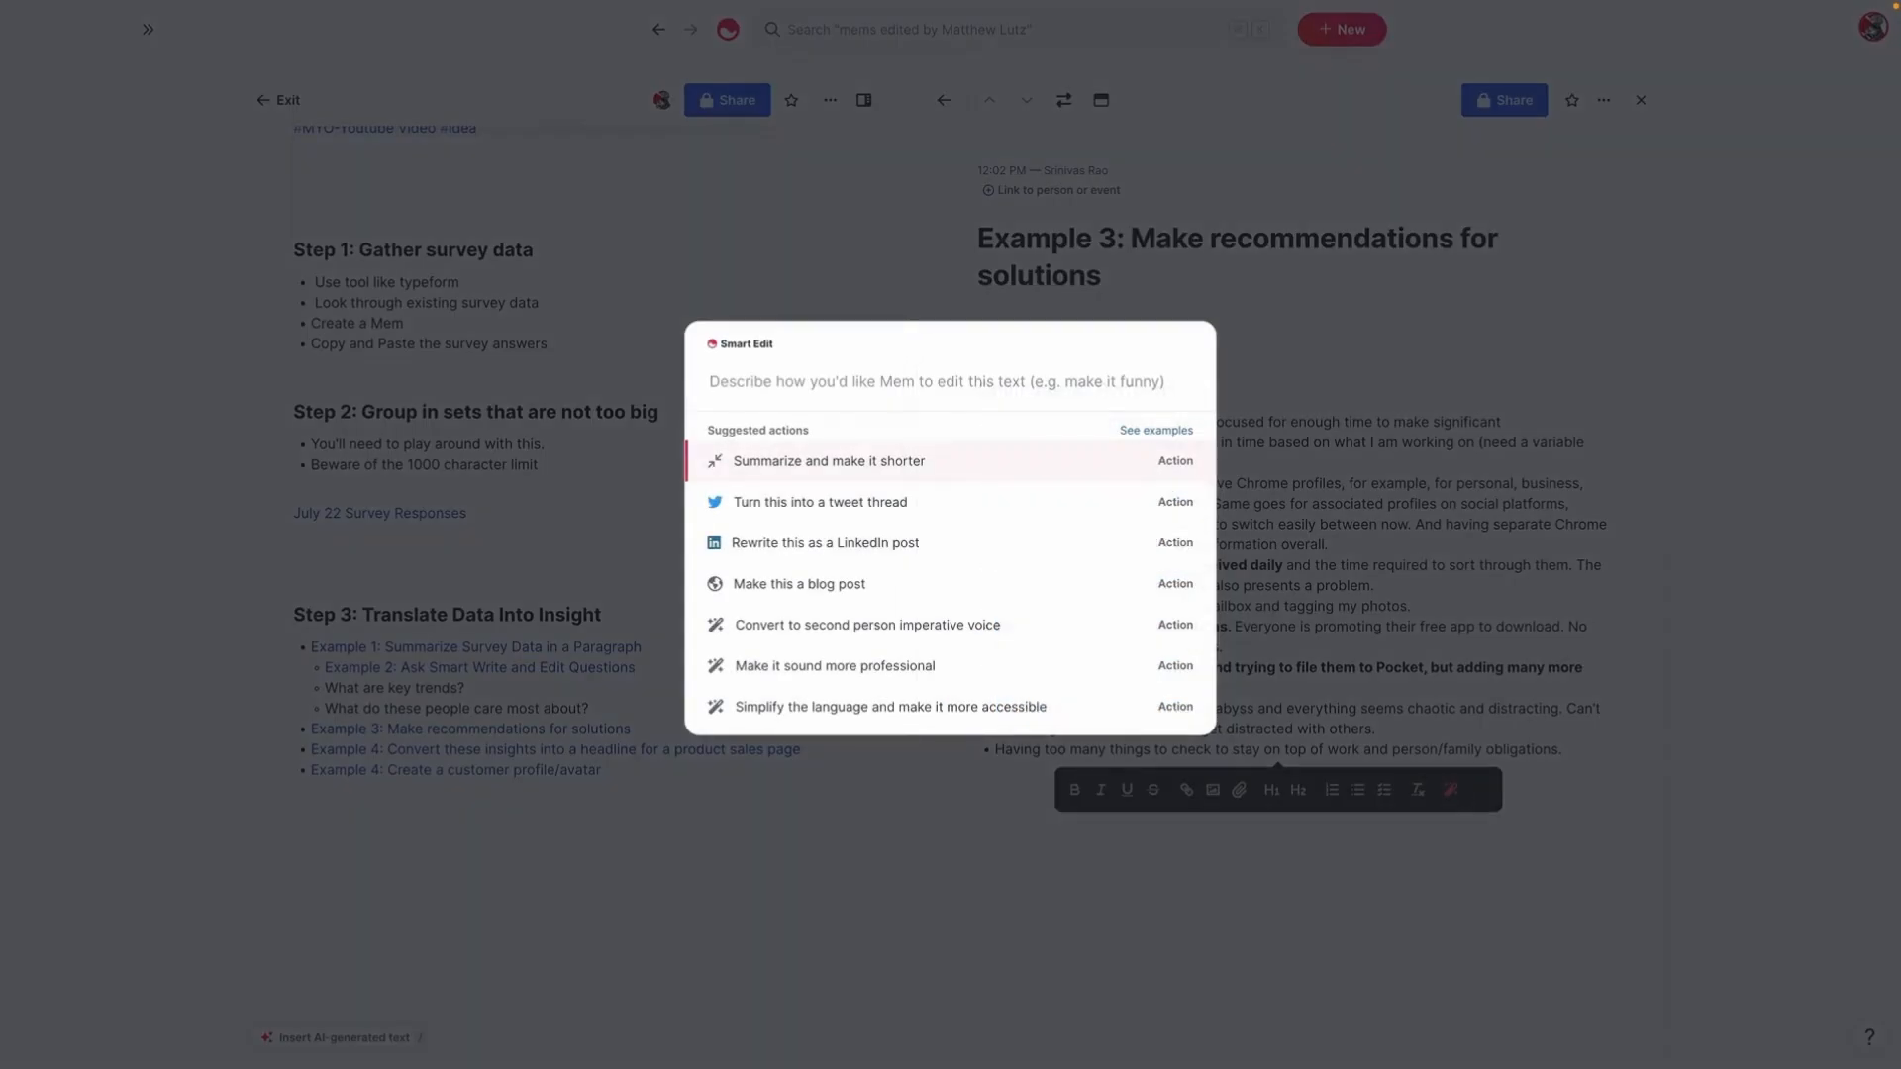
pyautogui.write('recommend s')
pyautogui.write('oul')
pyautogui.press('BackSpace')
pyautogui.press('BackSpace')
pyautogui.write('lut')
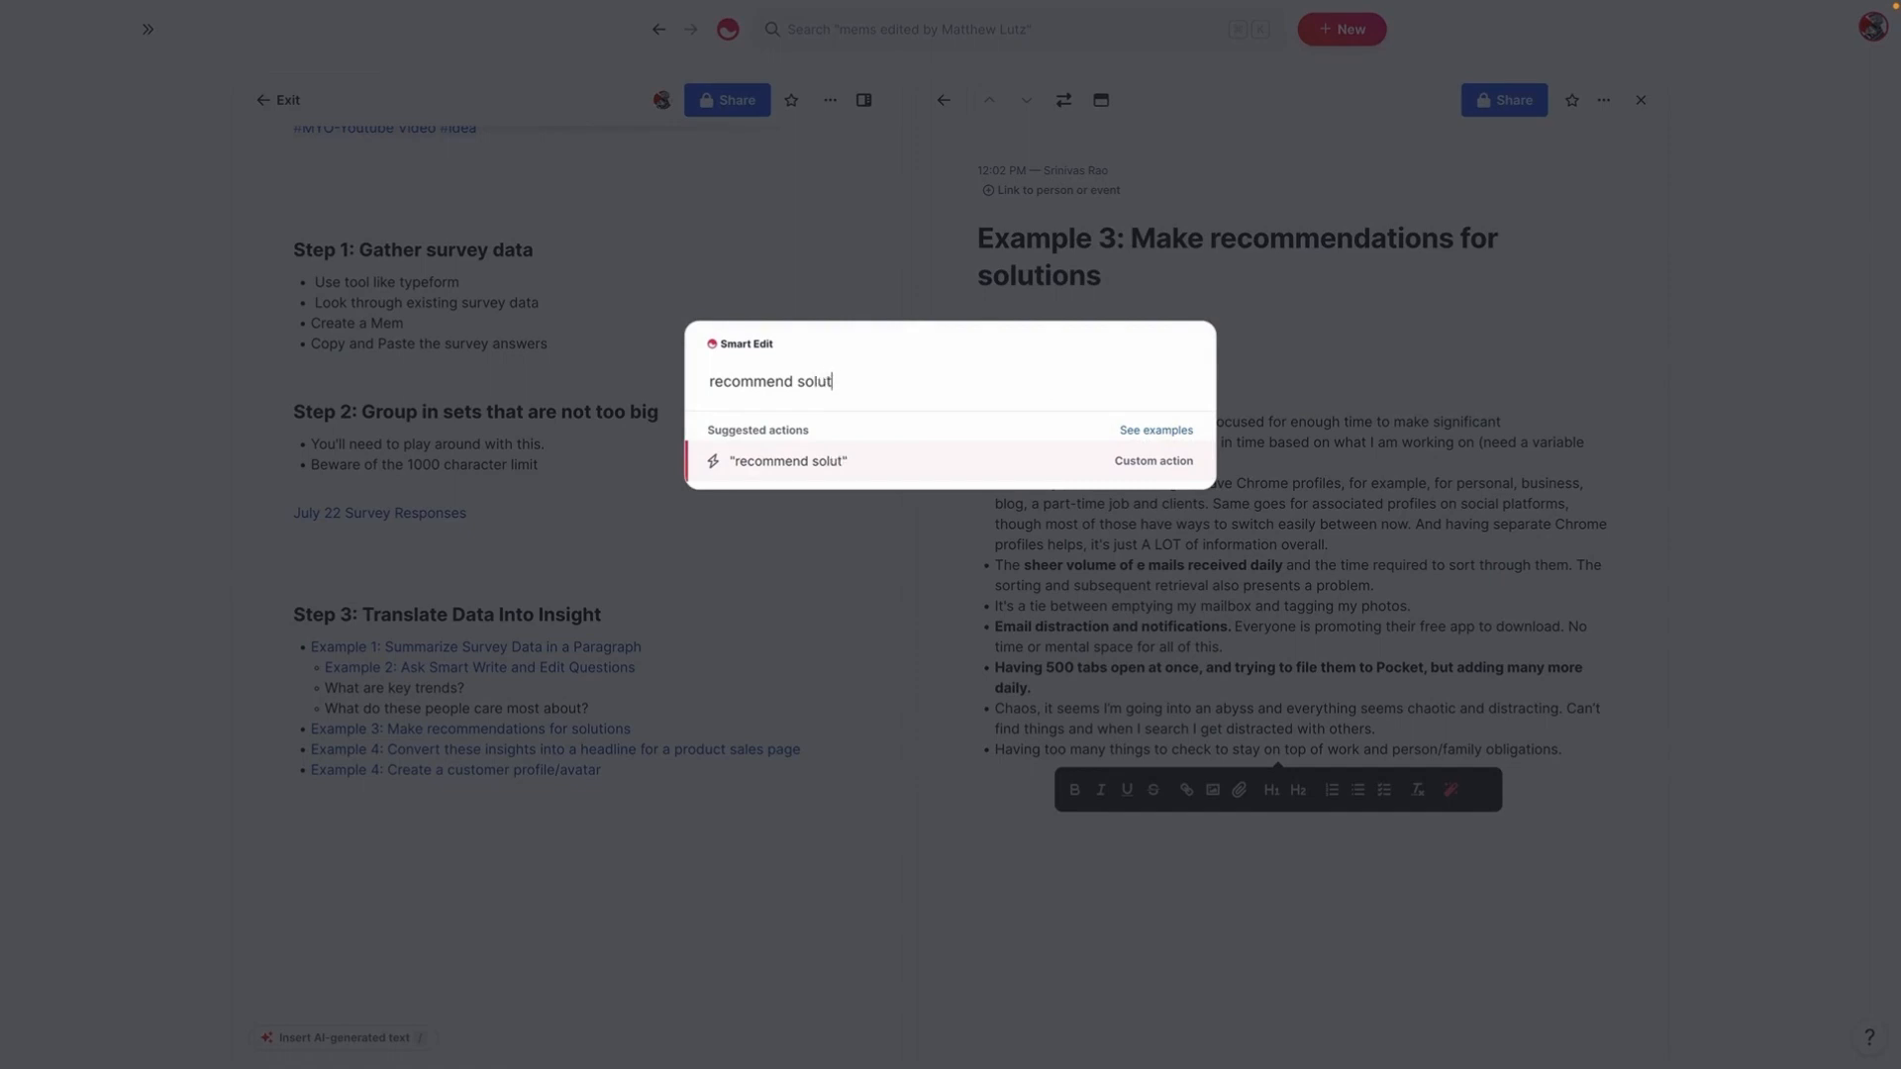
pyautogui.write('ions for these problems')
pyautogui.press('Return')
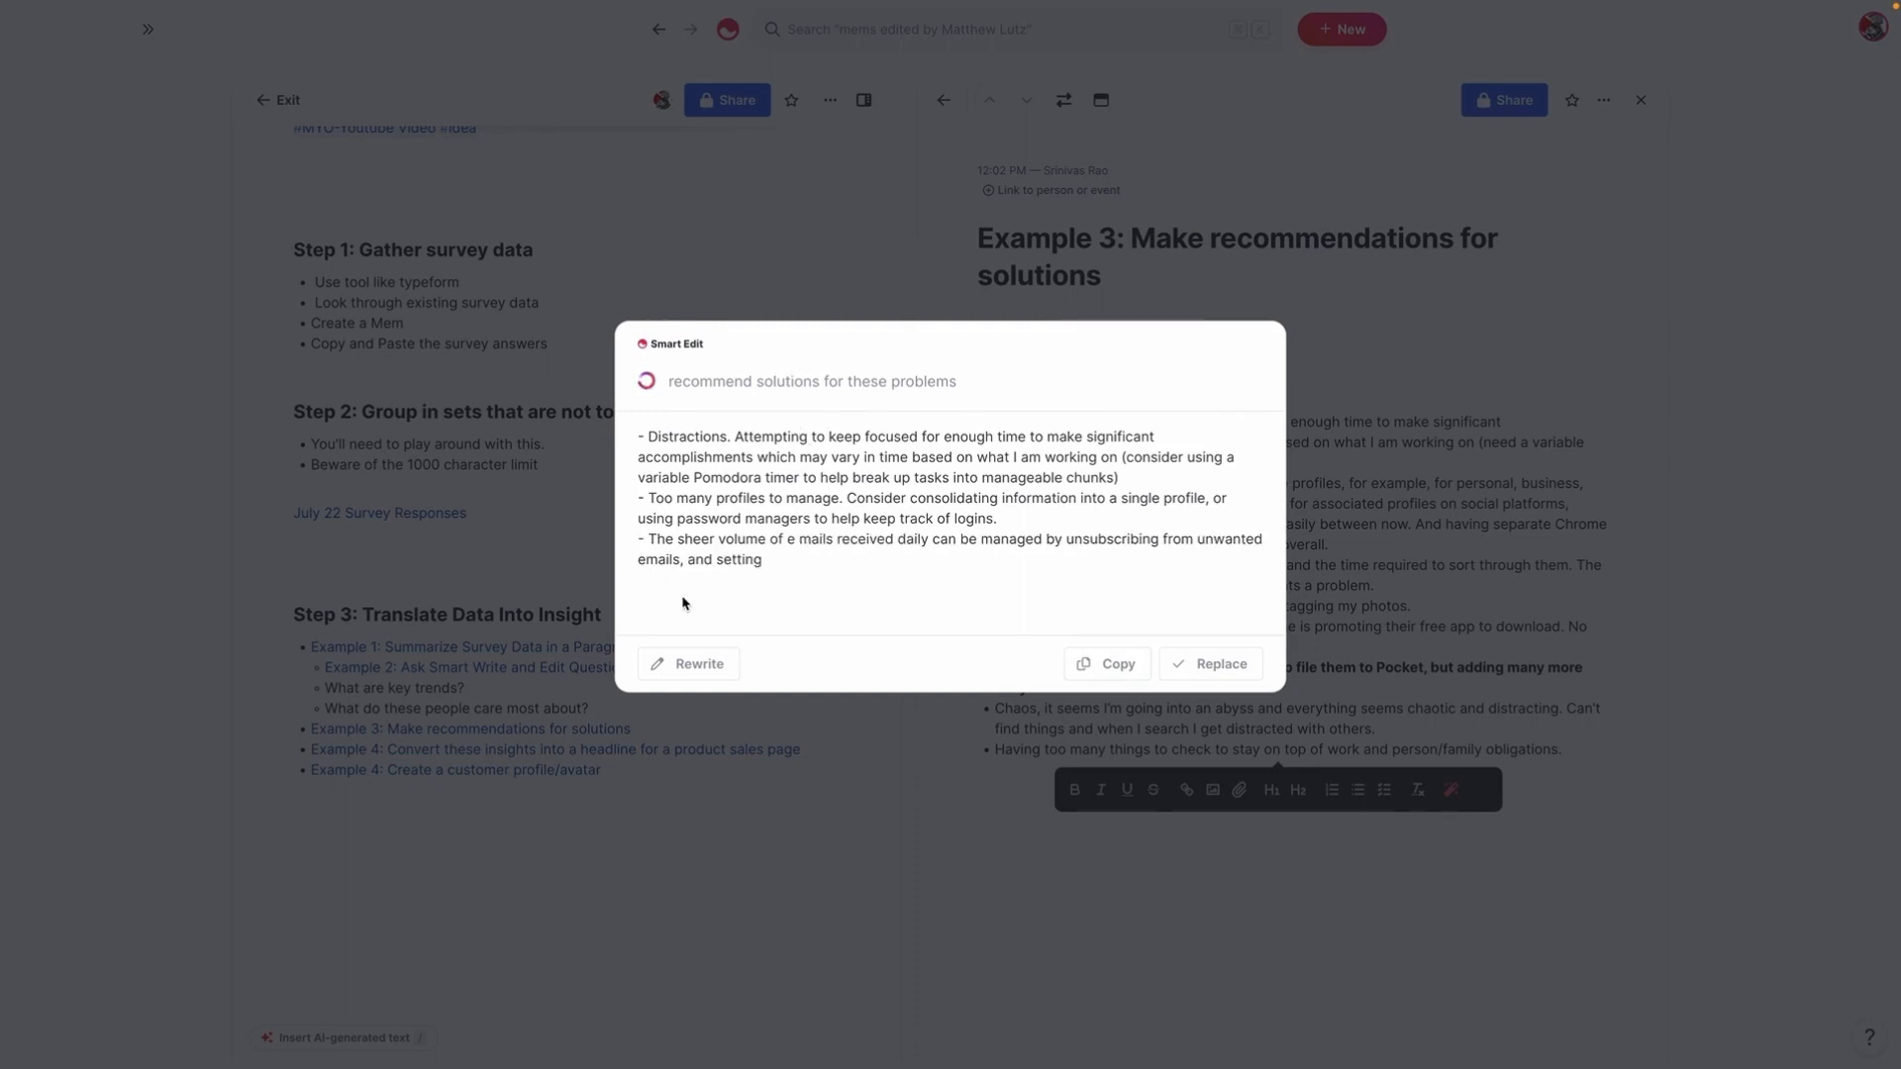
pyautogui.click(1460, 483)
# Step: Run Smart Edit on the same Distractions bullets with "what can people do to address these challenges", and dismiss the result
pyautogui.click(1246, 565)
pyautogui.moveTo(1555, 749); pyautogui.dragTo(985, 423)
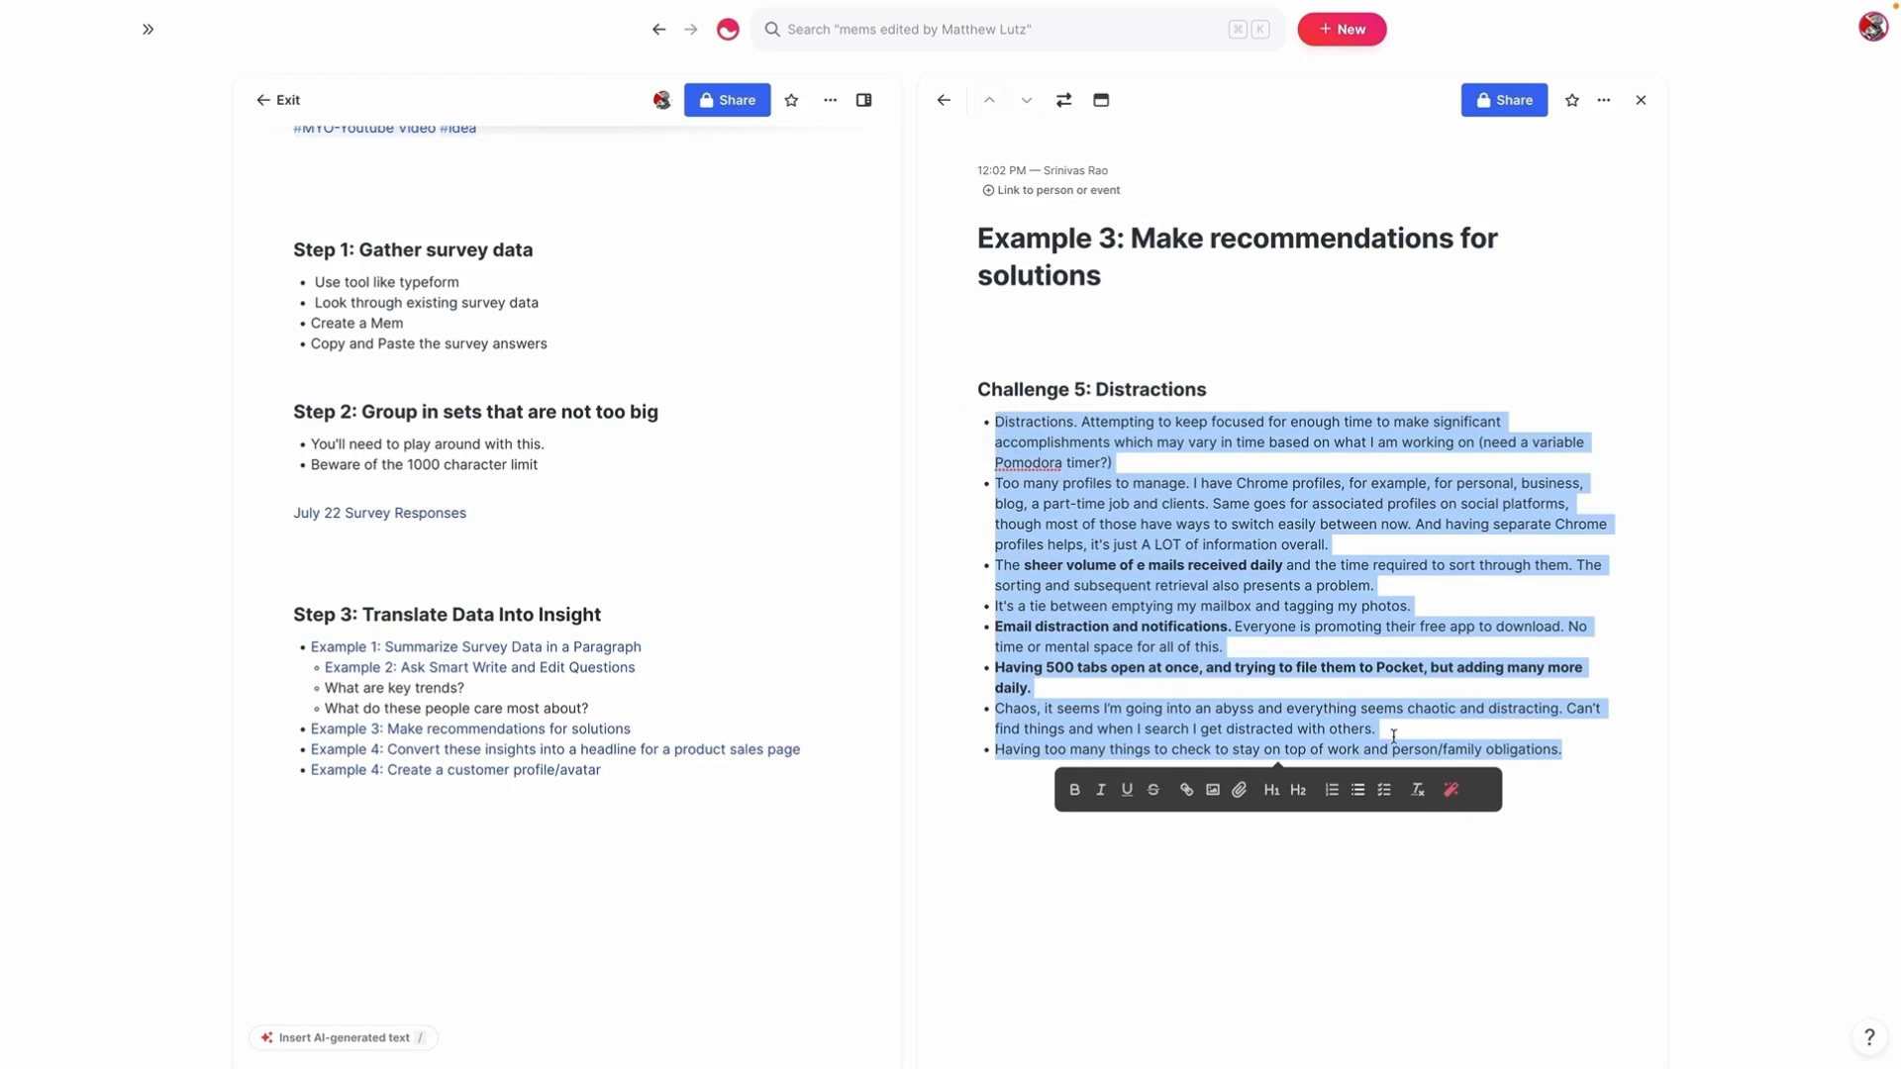
pyautogui.click(1451, 789)
pyautogui.write('w')
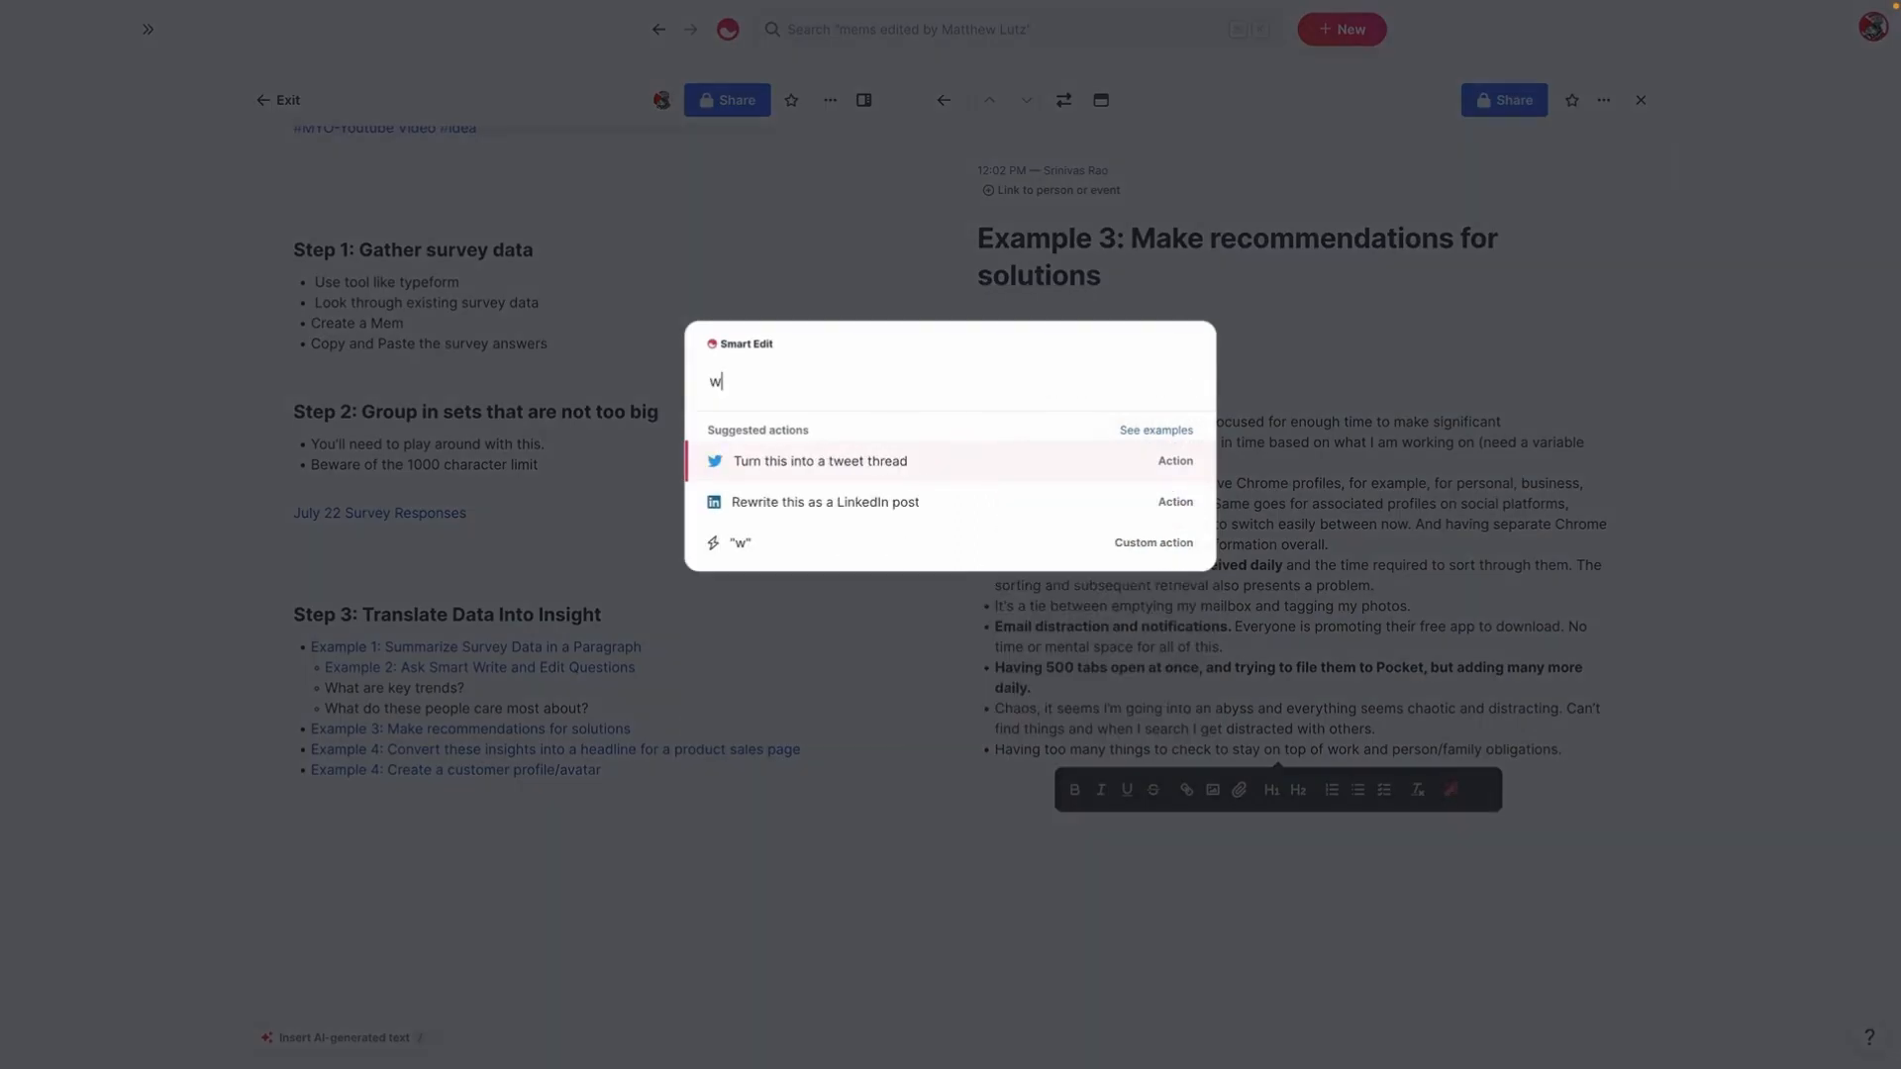
pyautogui.write('hat can people do to addresse')
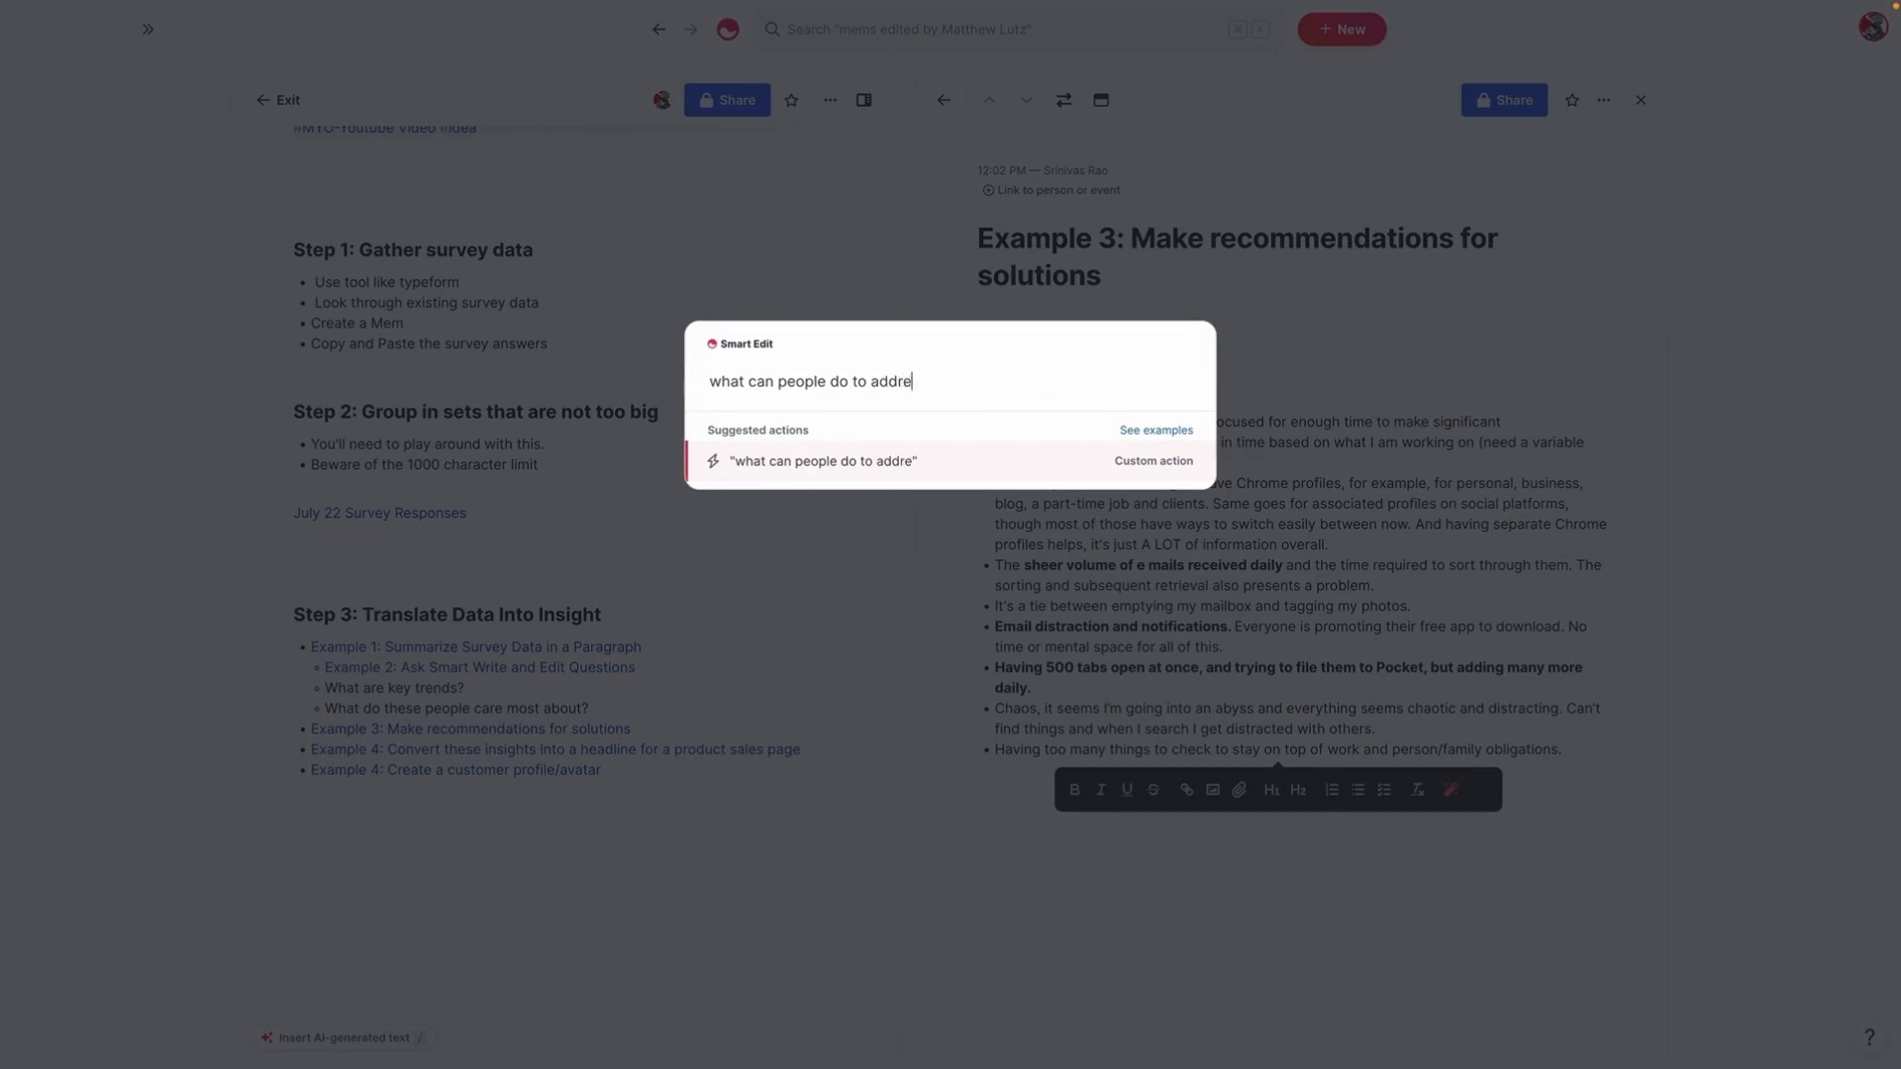
pyautogui.press('BackSpace')
pyautogui.press('BackSpace')
pyautogui.write('these challenges')
pyautogui.press('Return')
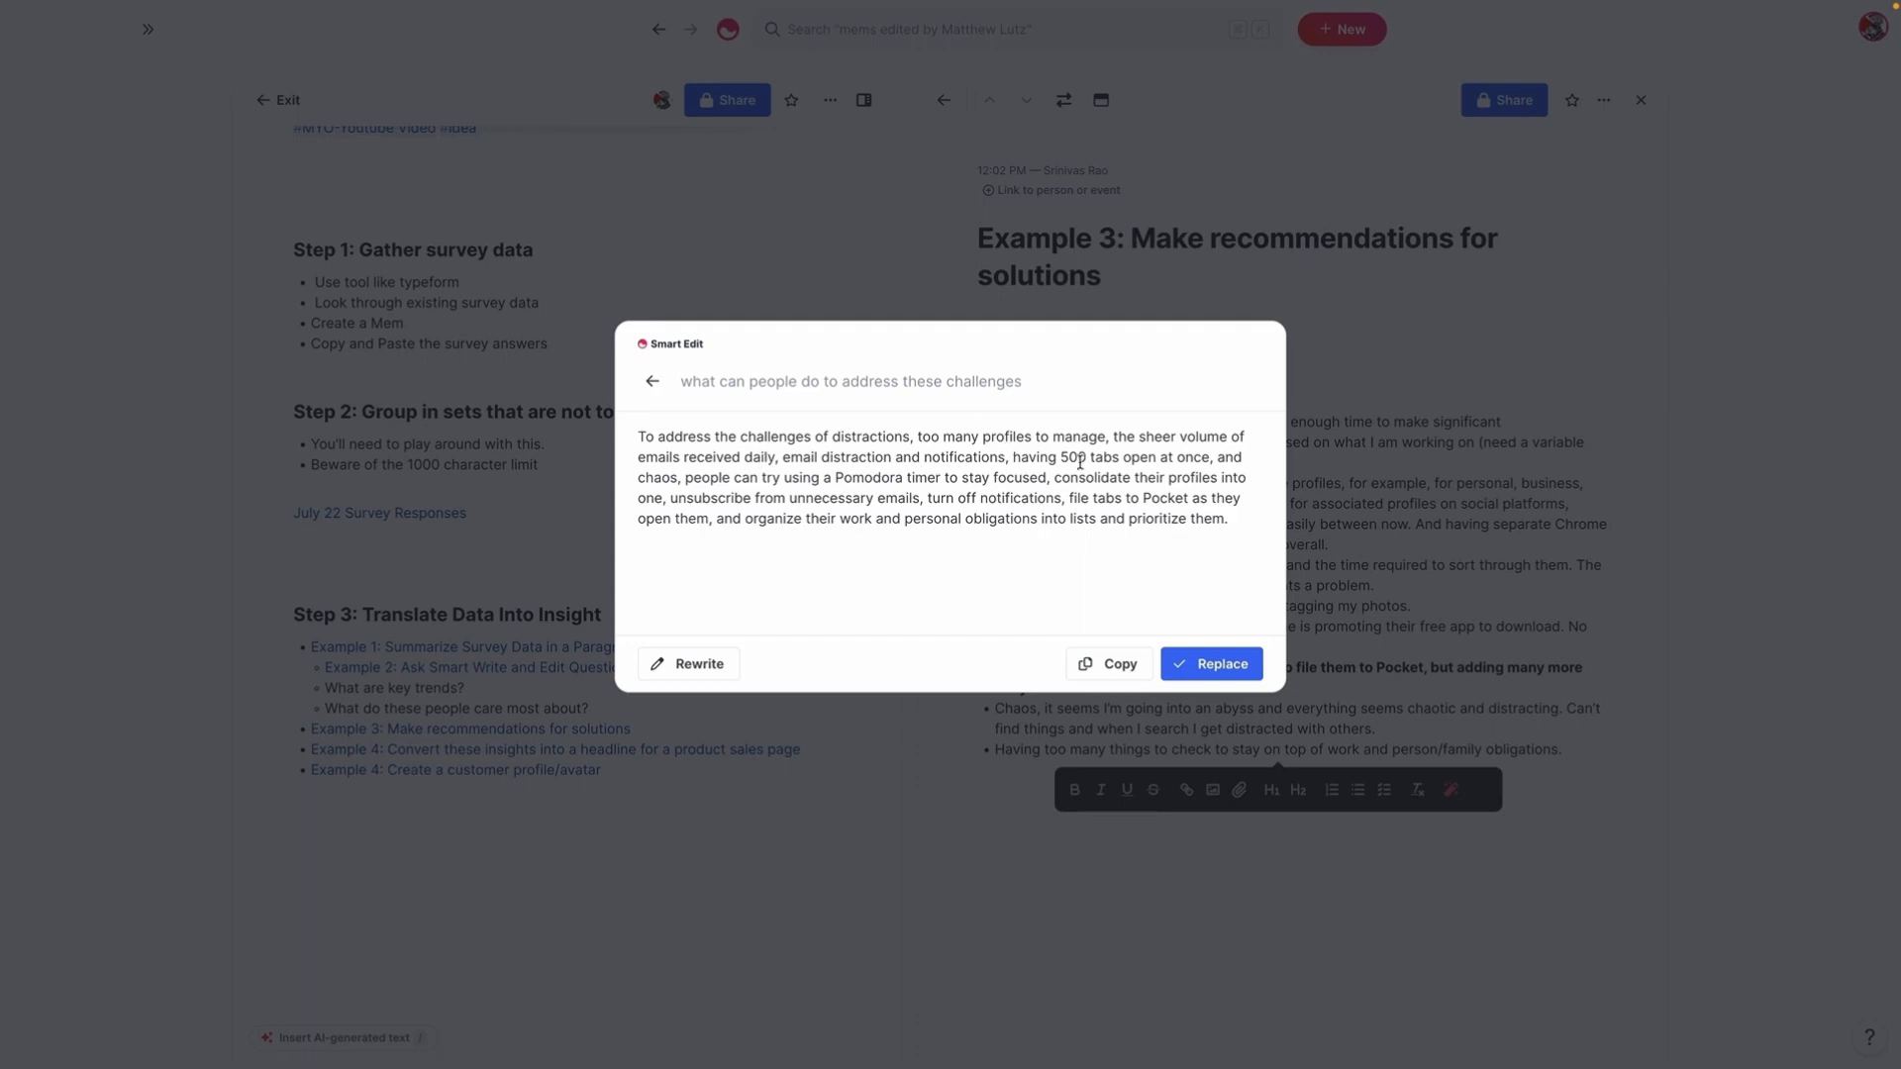
pyautogui.click(1441, 395)
# Step: Run Smart Edit on the Distractions bullets with "turn this into an idea for a blog post", and dismiss the result
pyautogui.click(1563, 750)
pyautogui.moveTo(1562, 750); pyautogui.dragTo(993, 424)
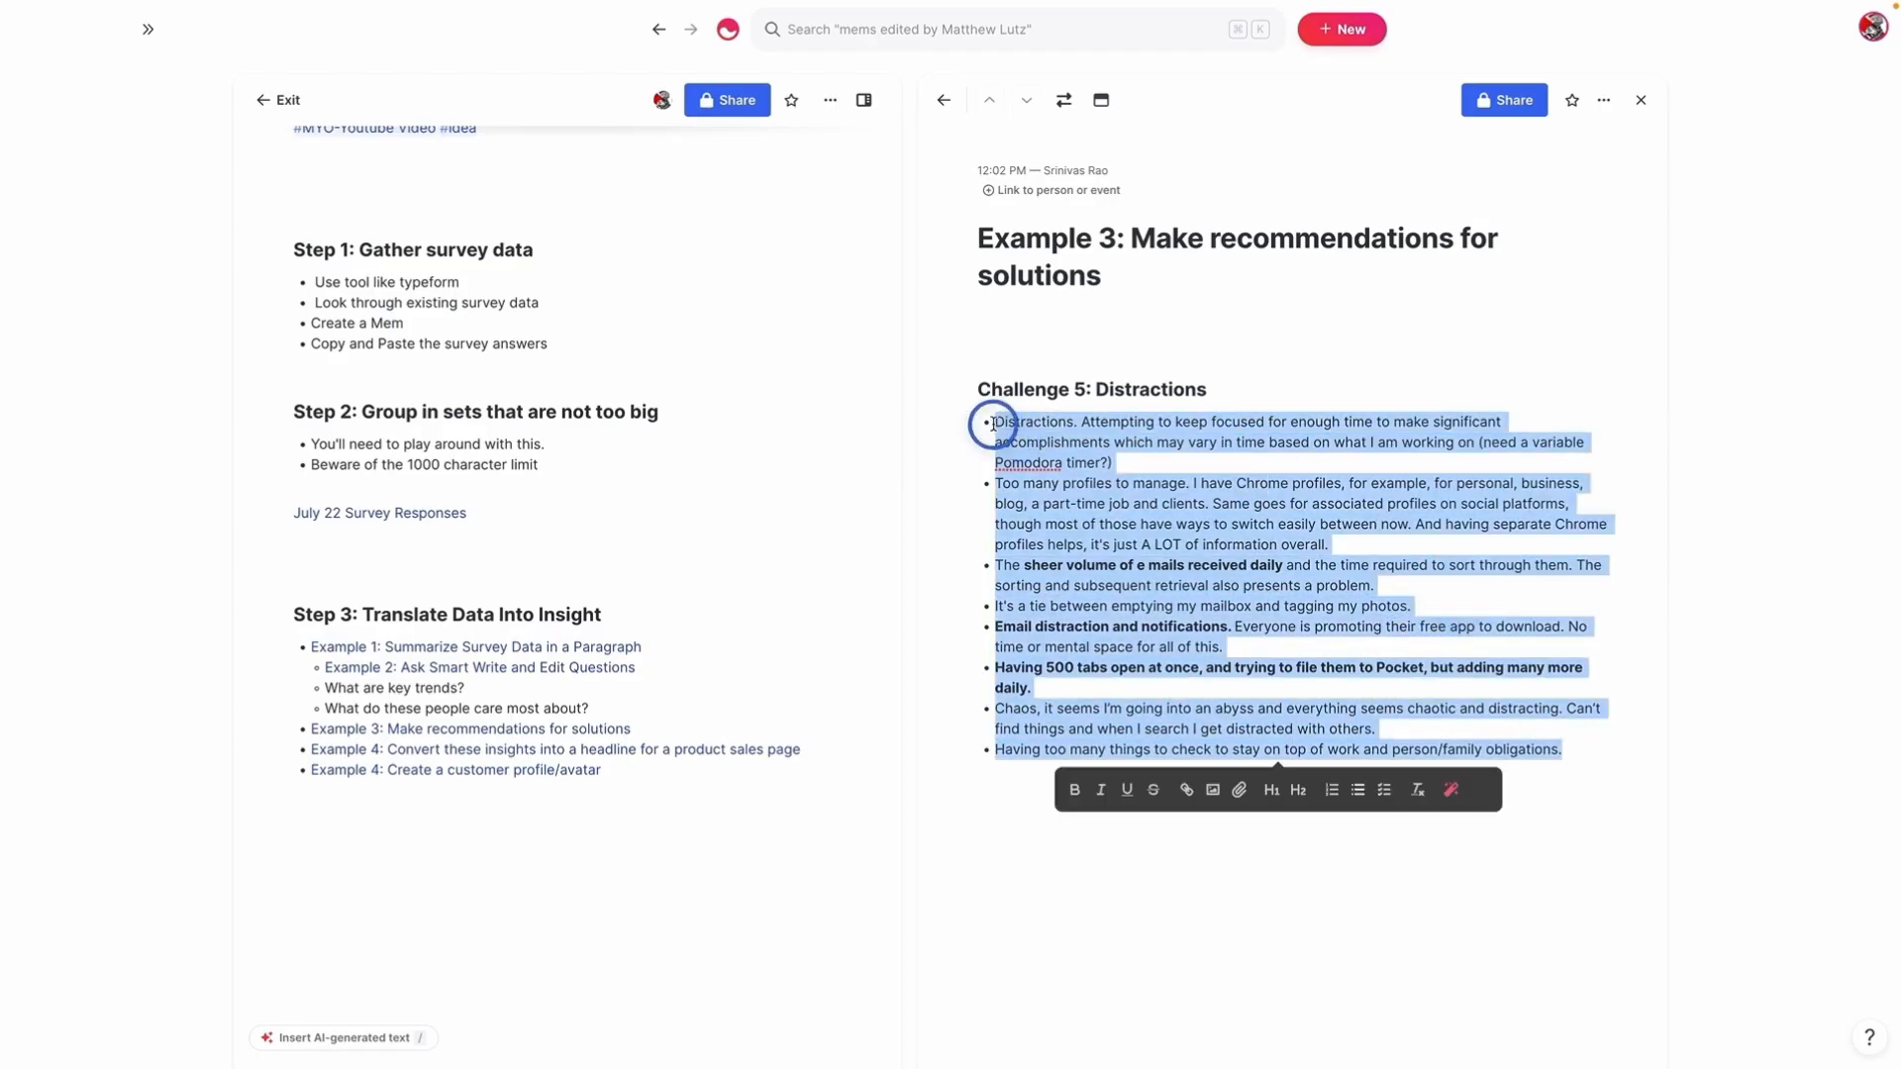
pyautogui.click(1454, 789)
pyautogui.write('turn this into an idea for a blog post')
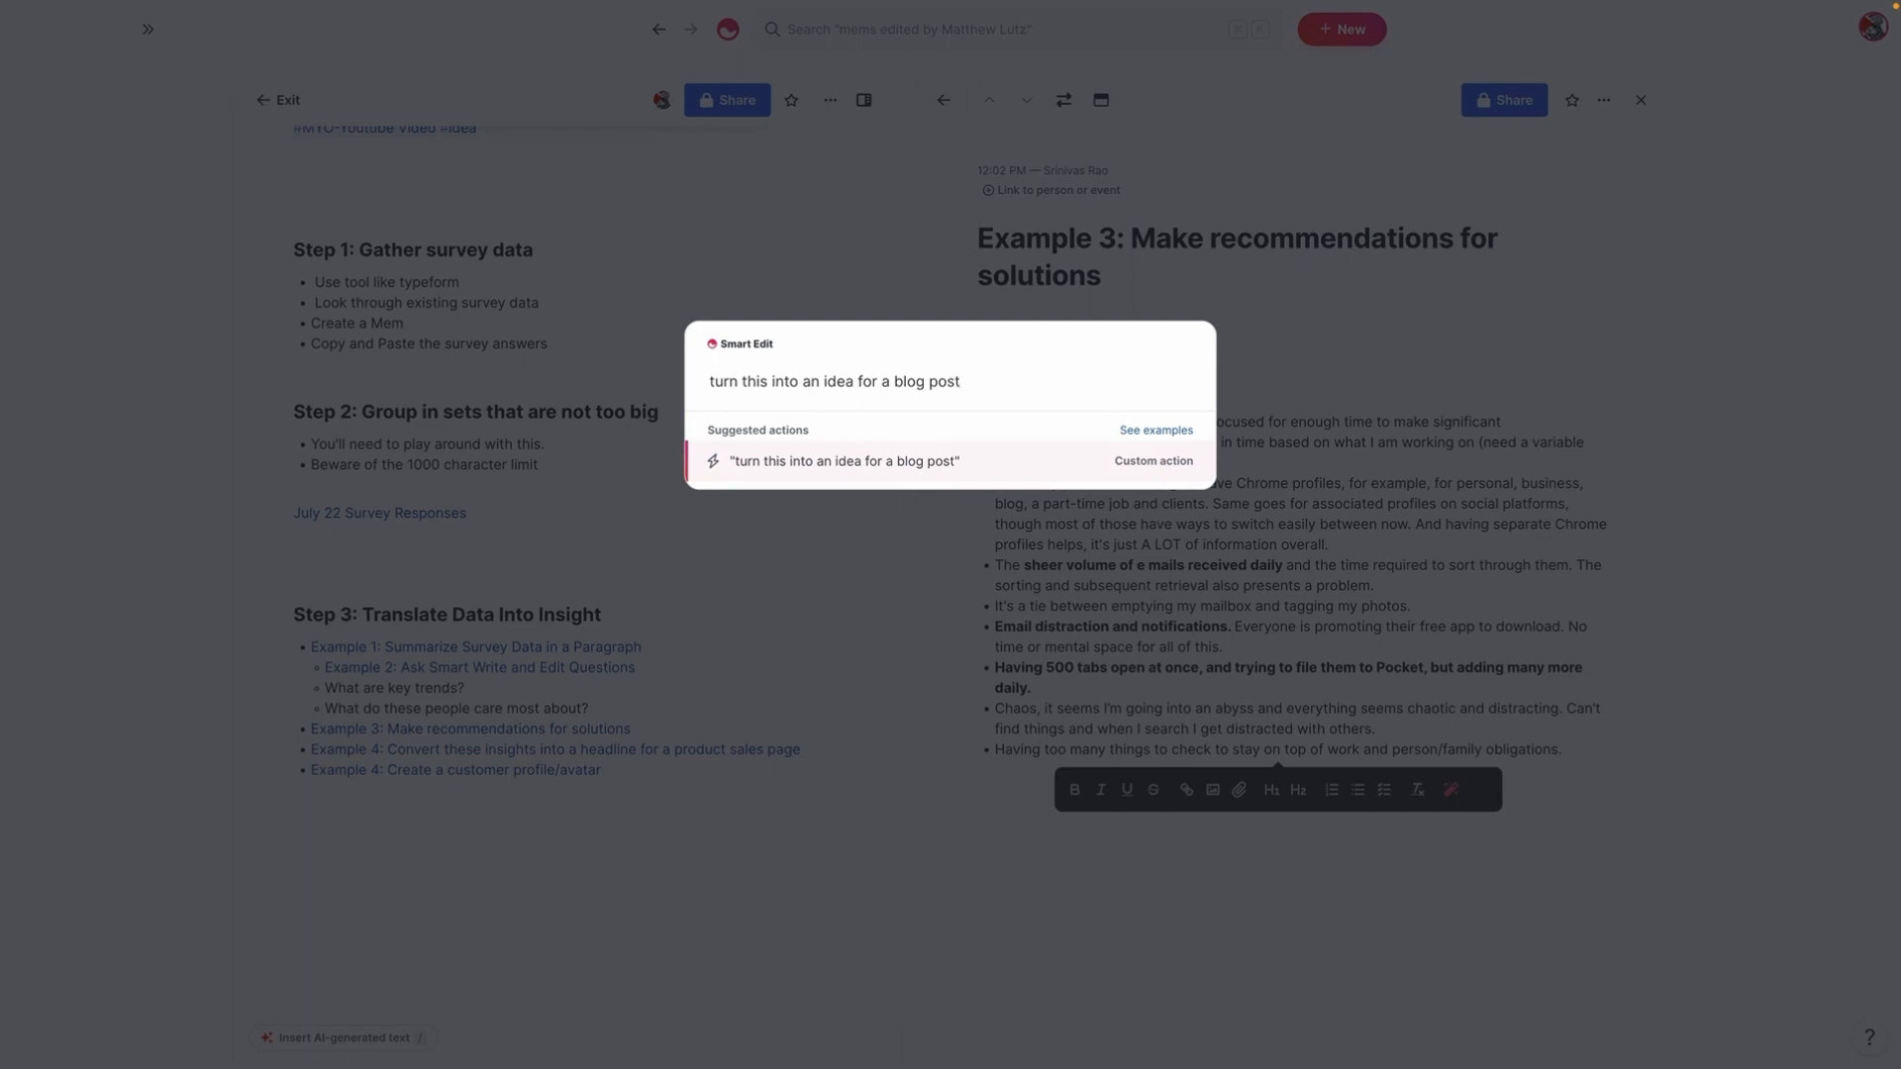
pyautogui.press('Return')
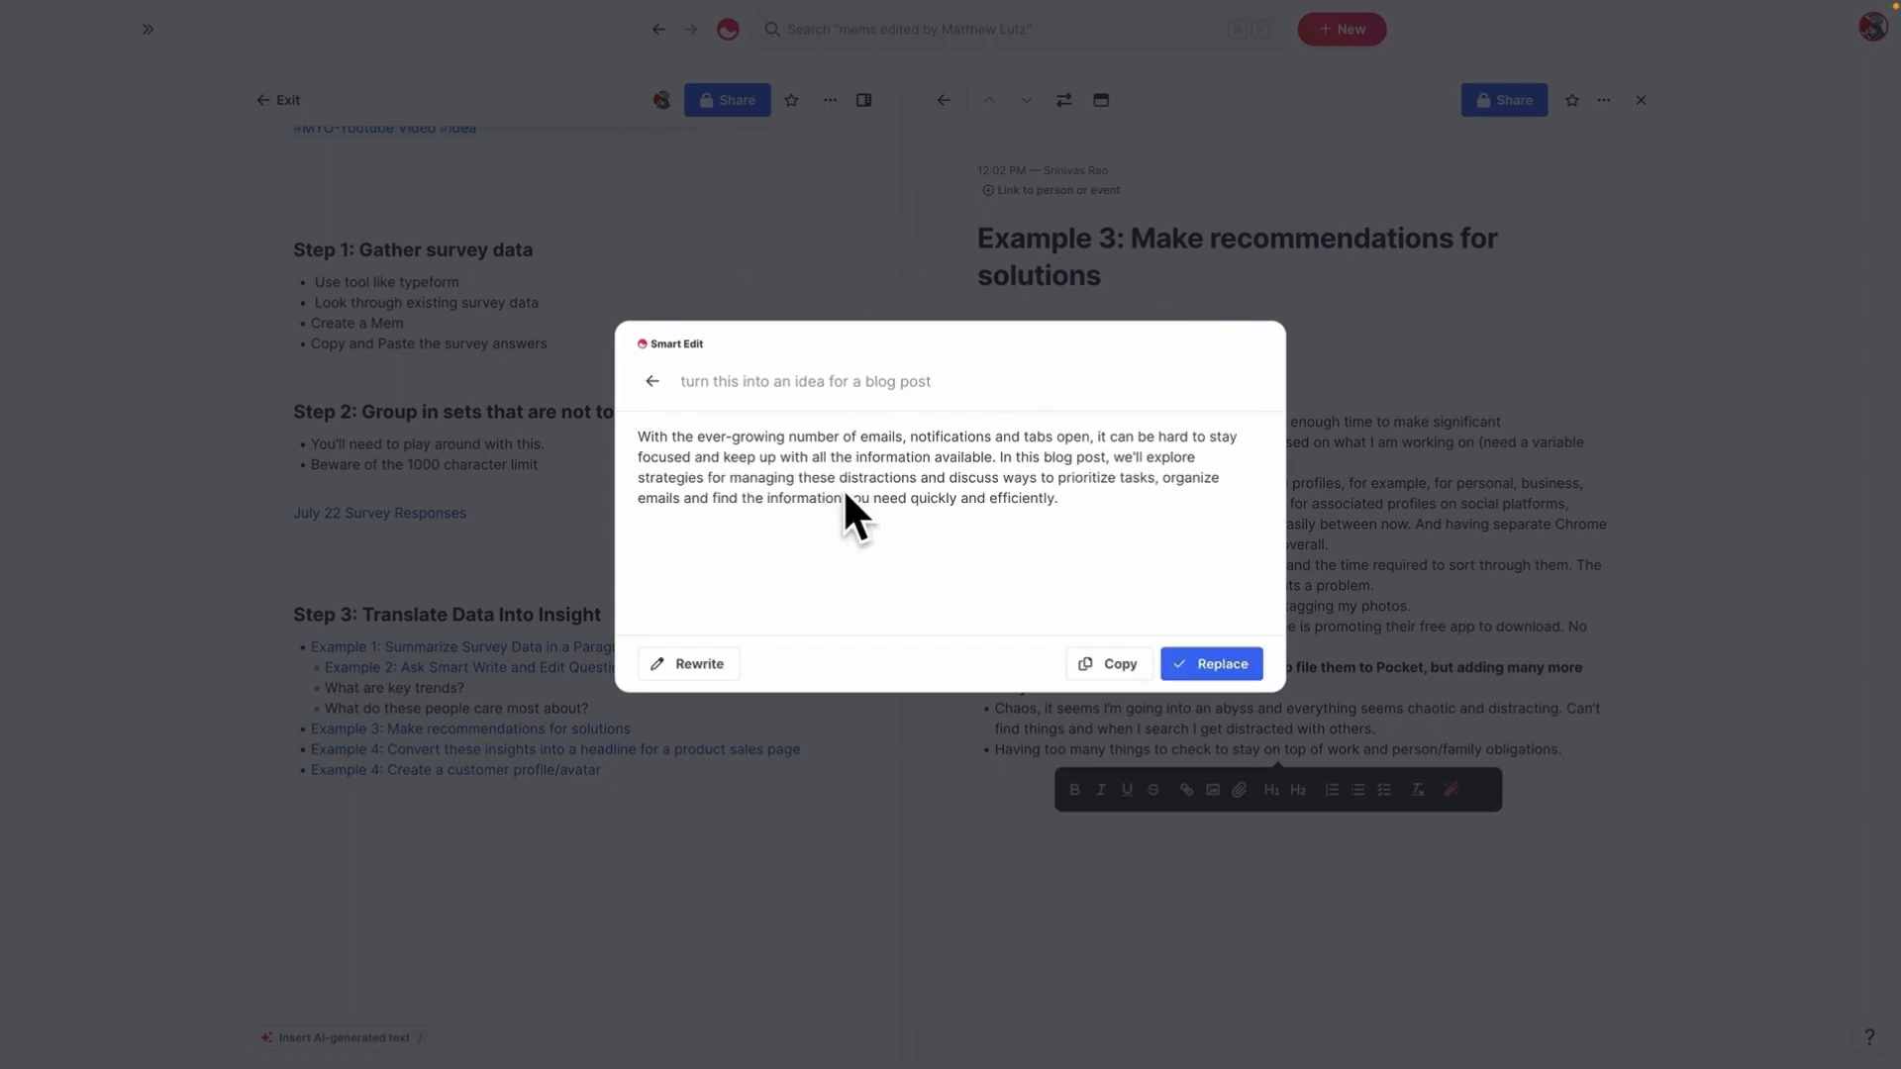
pyautogui.click(1564, 368)
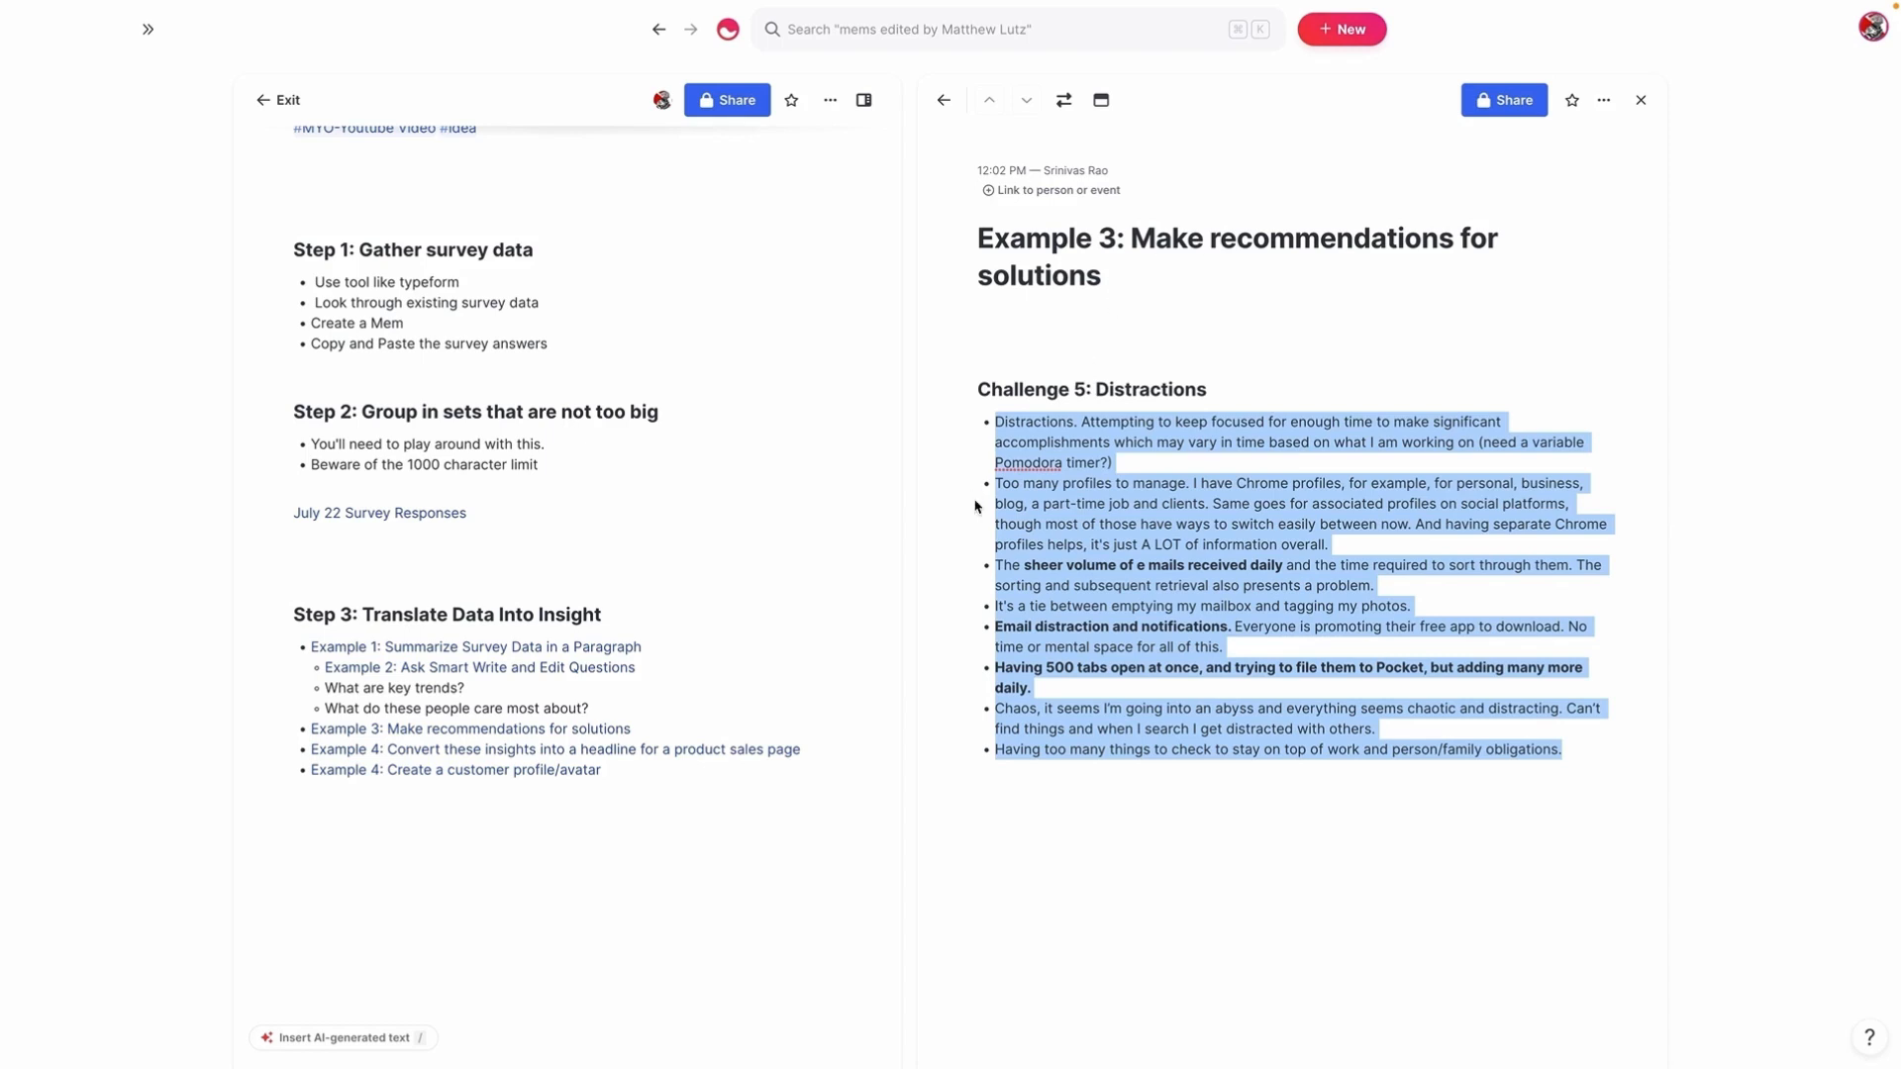
# Step: Open the product sales page headline example and run Smart Edit on its bullets with "turn this into a question addressing a pain point (one sentence)"
pyautogui.scroll(-1, 896, 490)
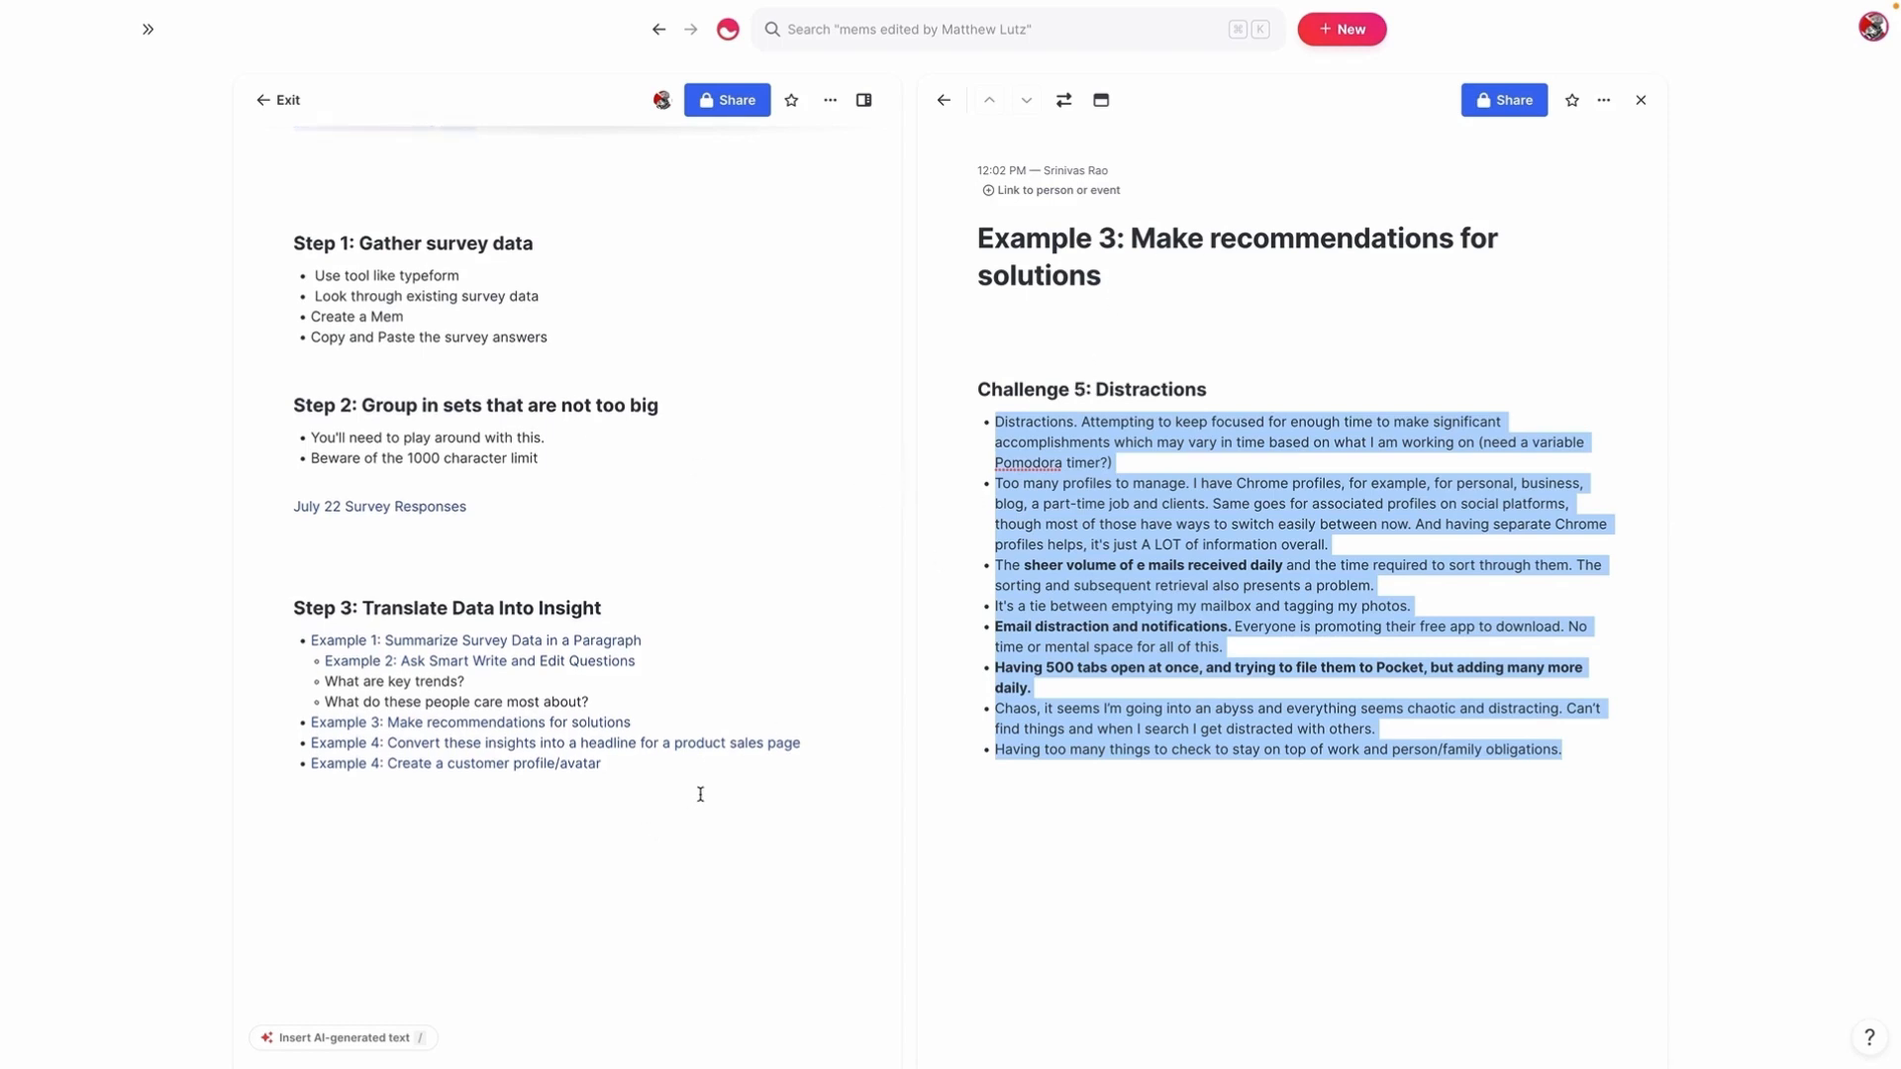
pyautogui.click(717, 744)
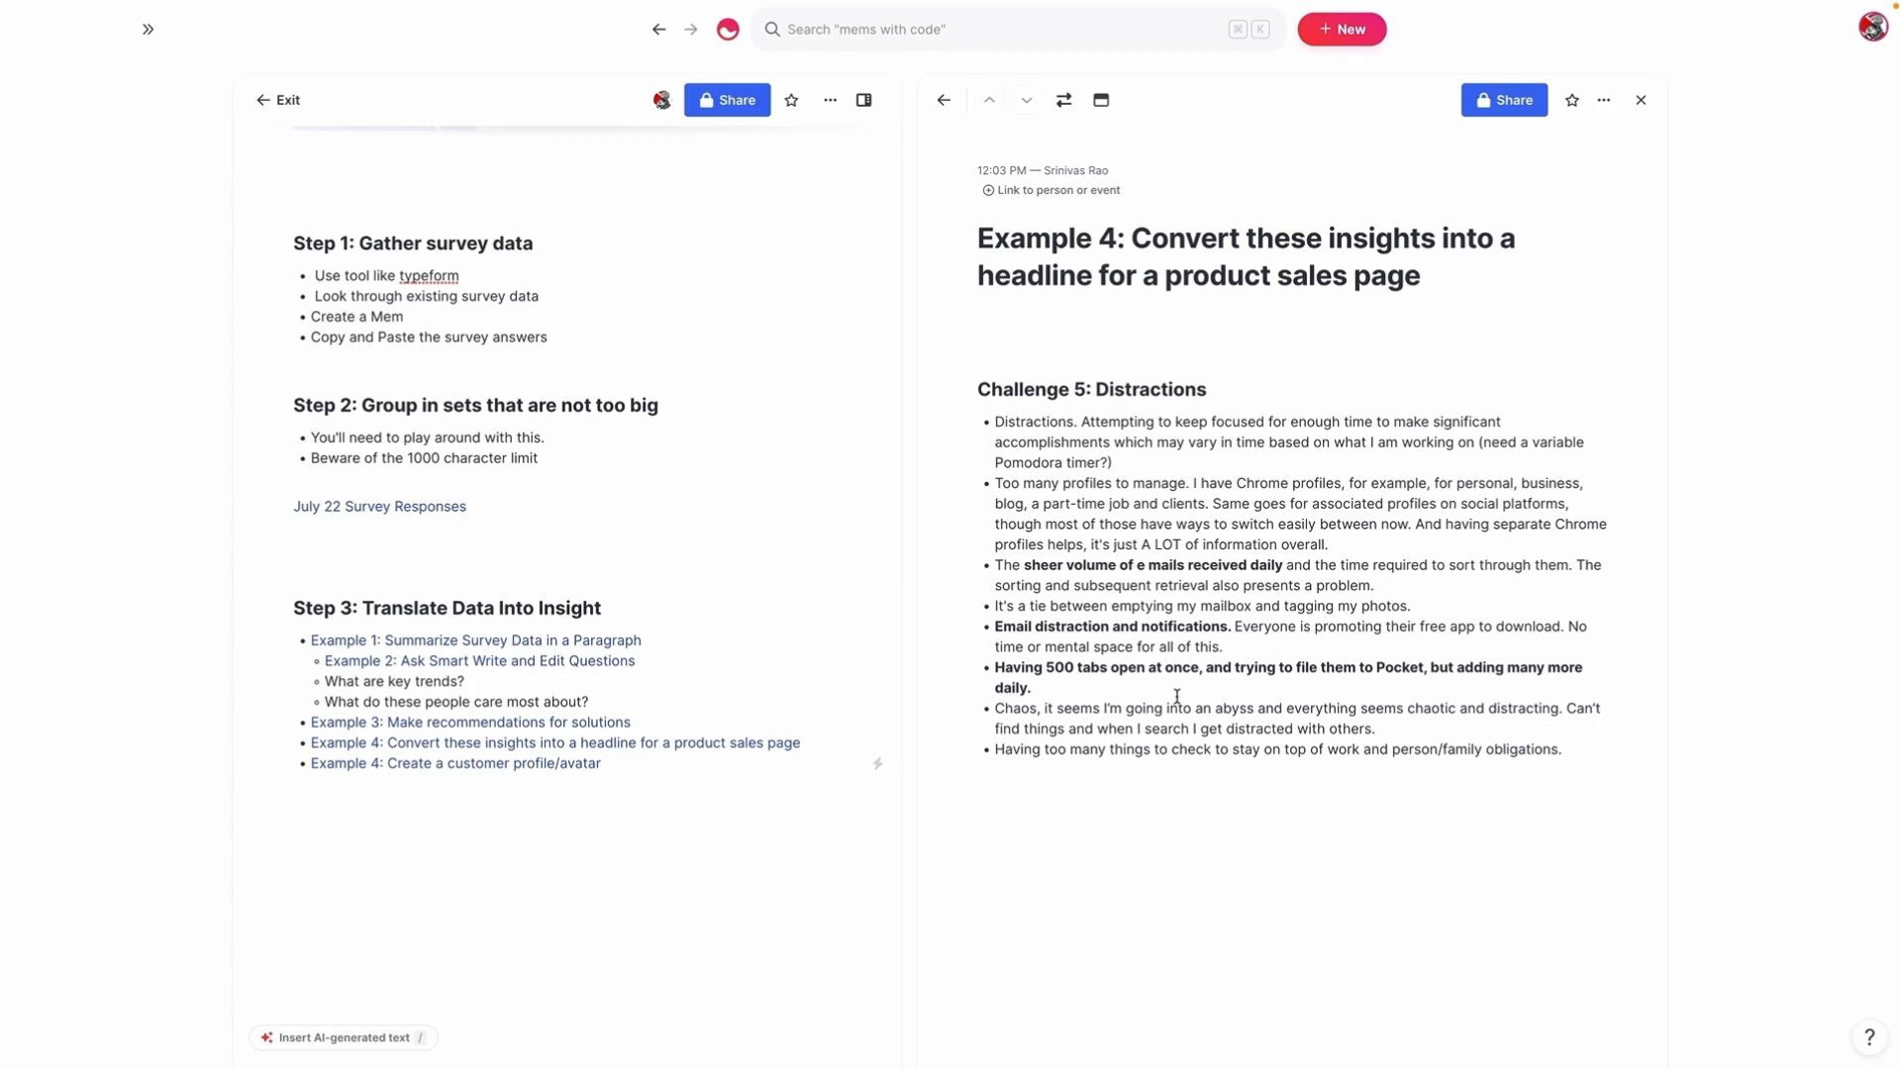
pyautogui.moveTo(1563, 750); pyautogui.dragTo(988, 418)
pyautogui.click(1453, 792)
pyautogui.write('turn this into a q')
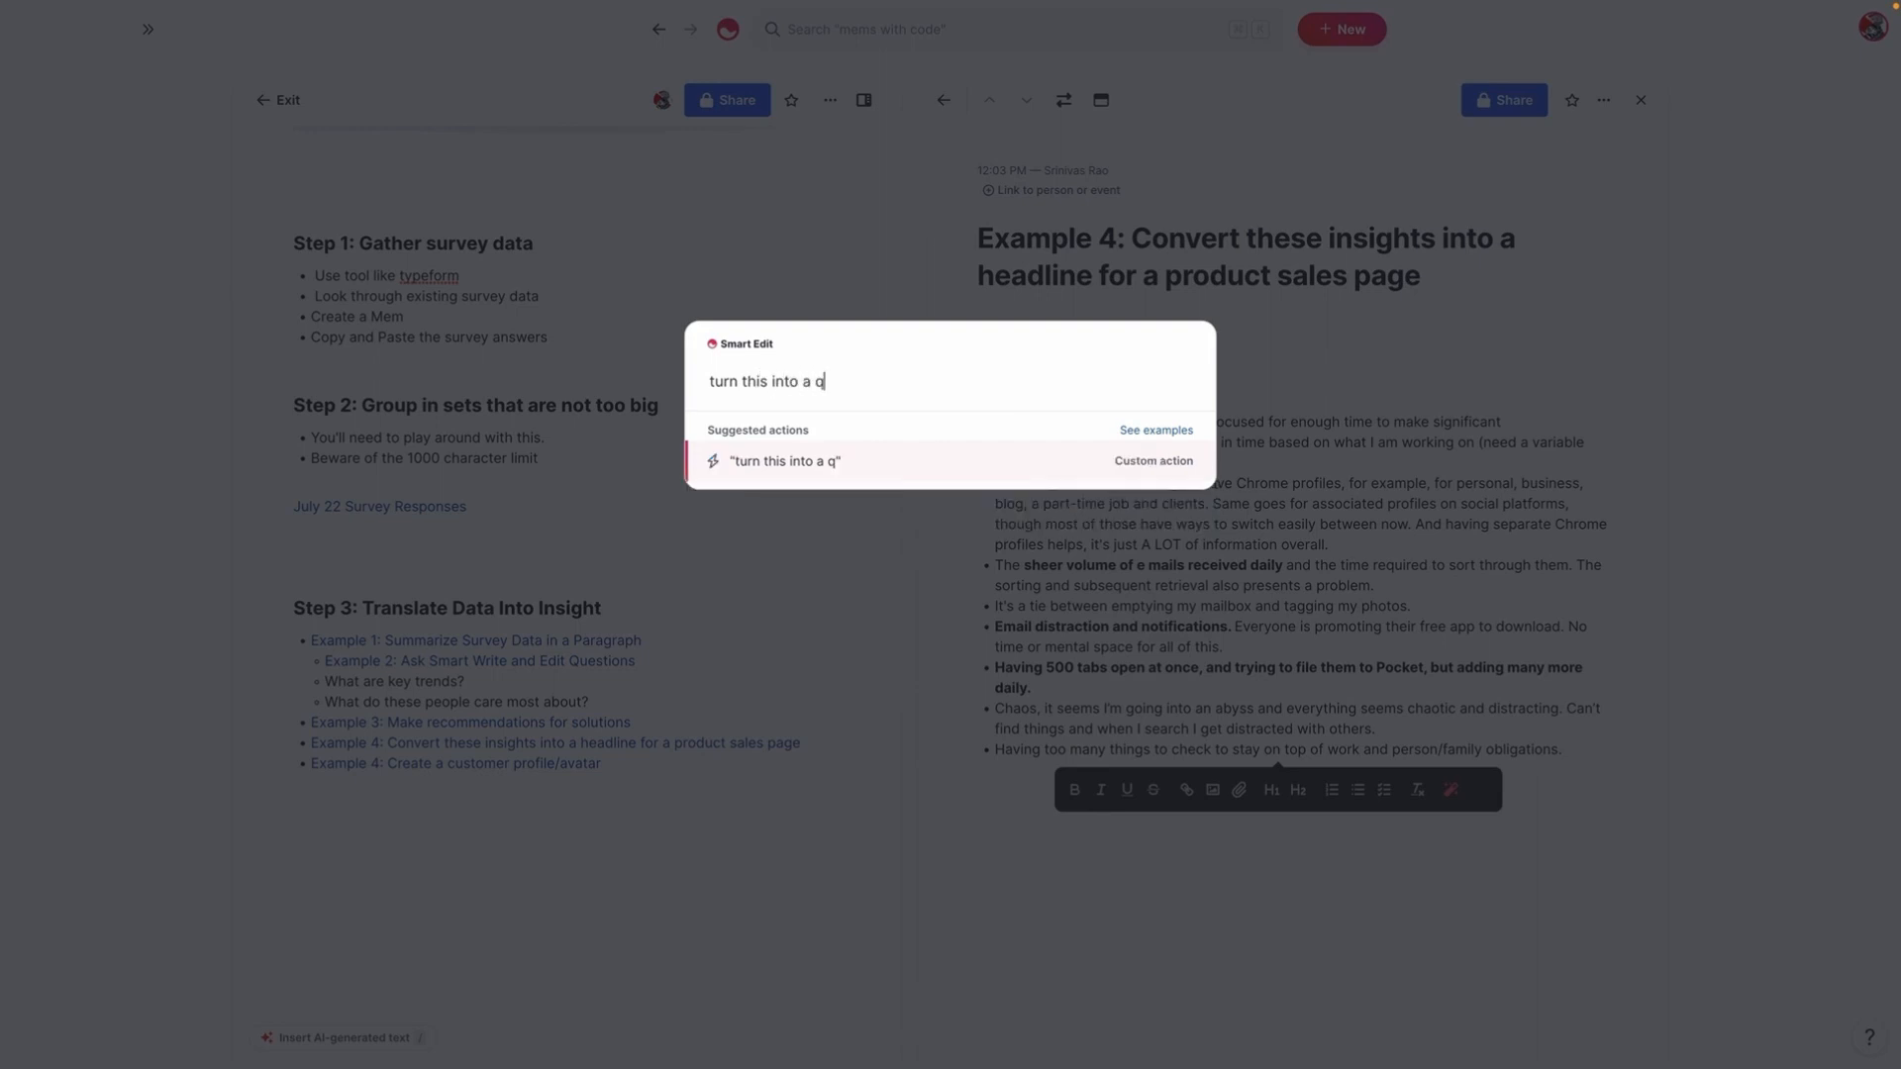
pyautogui.write('uestion adressing a poin')
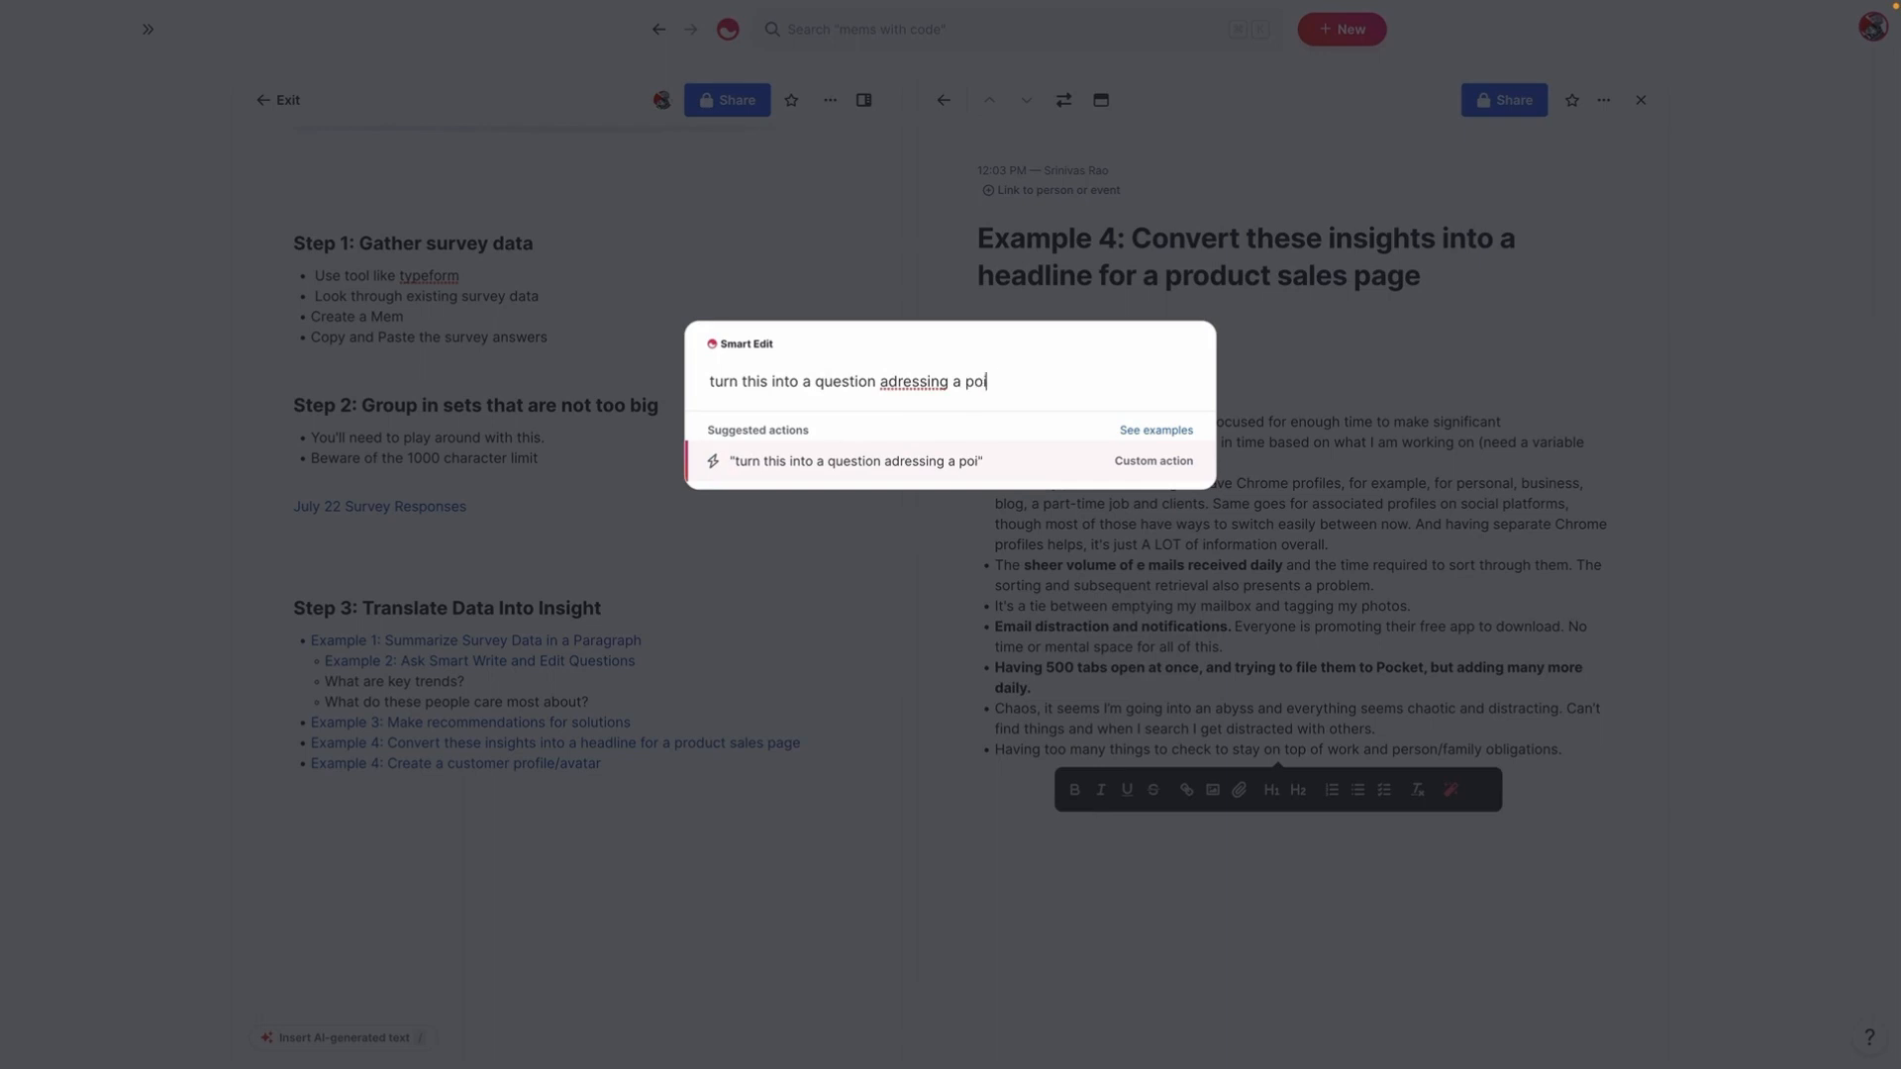
pyautogui.press('BackSpace')
pyautogui.press('BackSpace')
pyautogui.press('BackSpace')
pyautogui.press('BackSpace')
pyautogui.press('BackSpace')
pyautogui.press('BackSpace')
pyautogui.press('BackSpace')
pyautogui.press('BackSpace')
pyautogui.press('BackSpace')
pyautogui.press('BackSpace')
pyautogui.press('BackSpace')
pyautogui.press('BackSpace')
pyautogui.write('dressing a pain point ?(on')
pyautogui.press('BackSpace')
pyautogui.press('BackSpace')
pyautogui.press('BackSpace')
pyautogui.press('BackSpace')
pyautogui.write('(one sentence)')
pyautogui.press('Return')
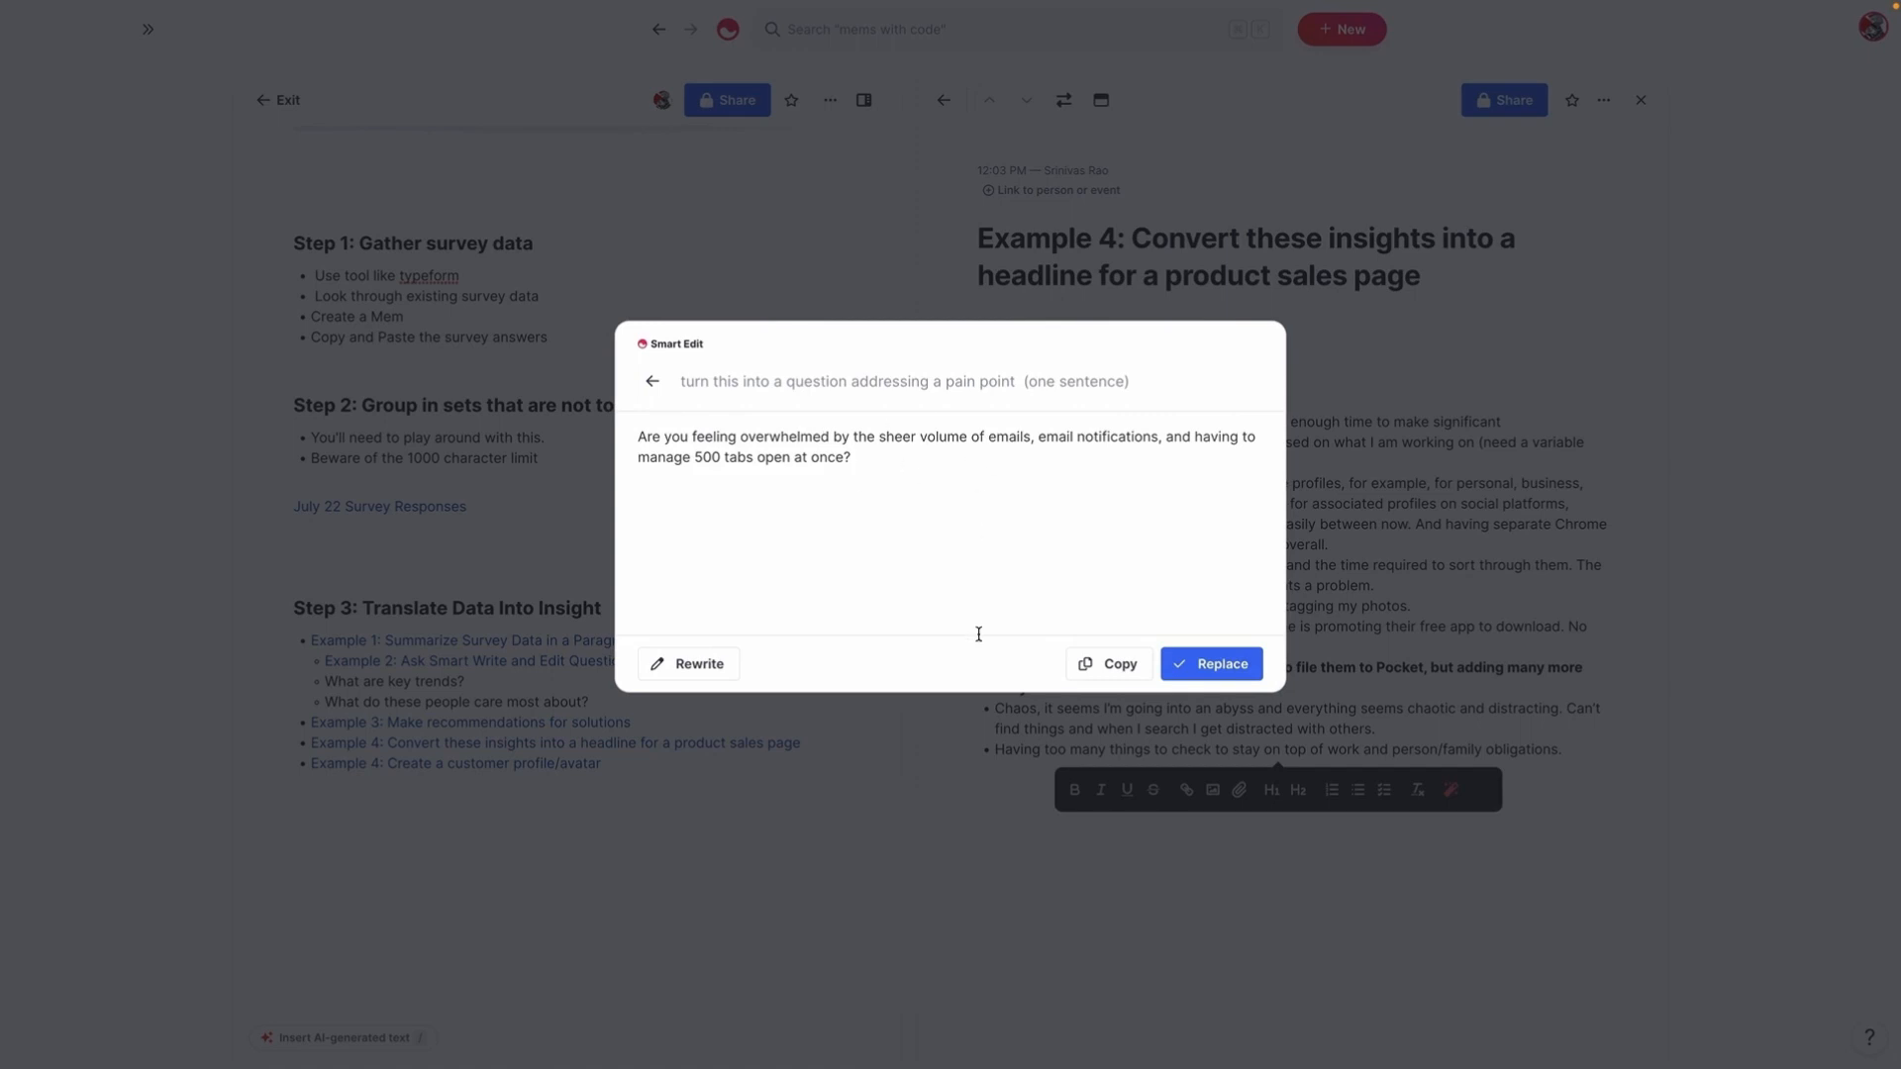
# Step: Copy the generated pain point question and paste it between the mem's title and the "Challenge 5: Distractions" heading
pyautogui.click(1107, 663)
pyautogui.click(1287, 334)
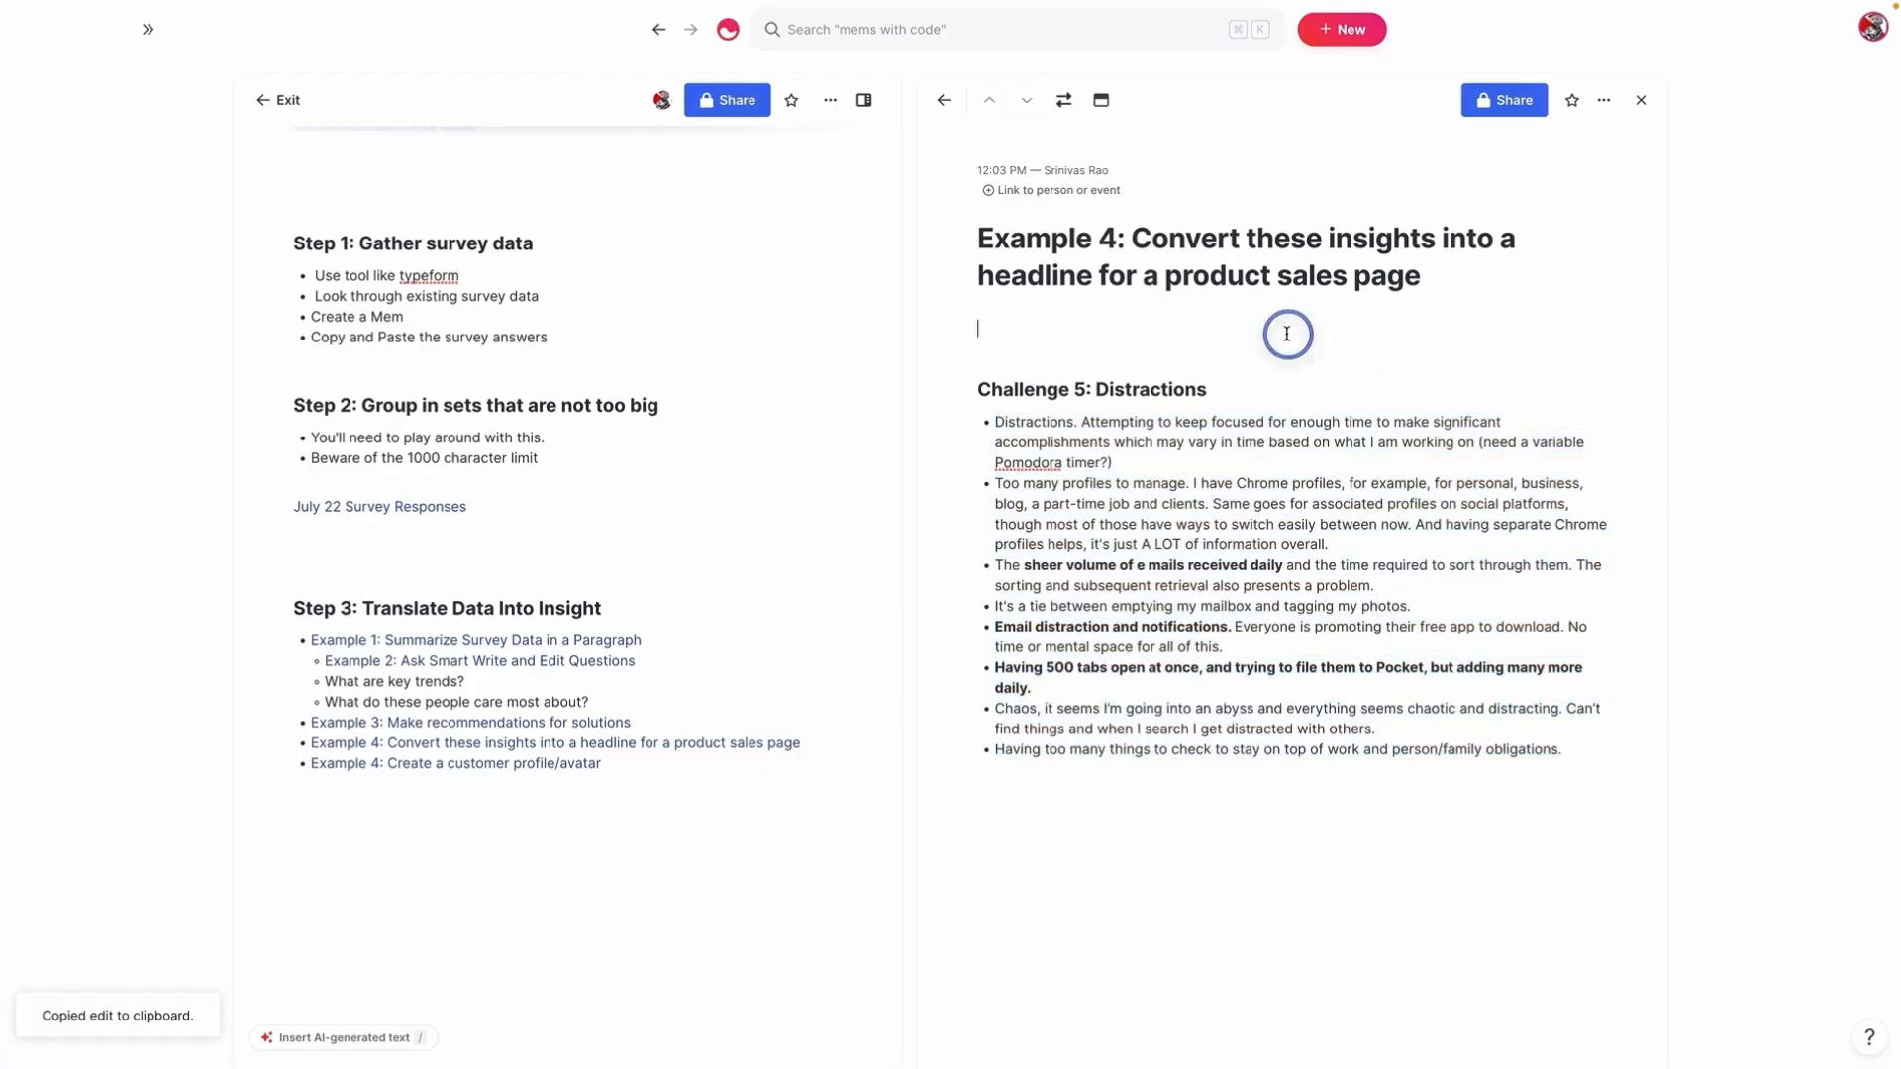
pyautogui.press('super+v')
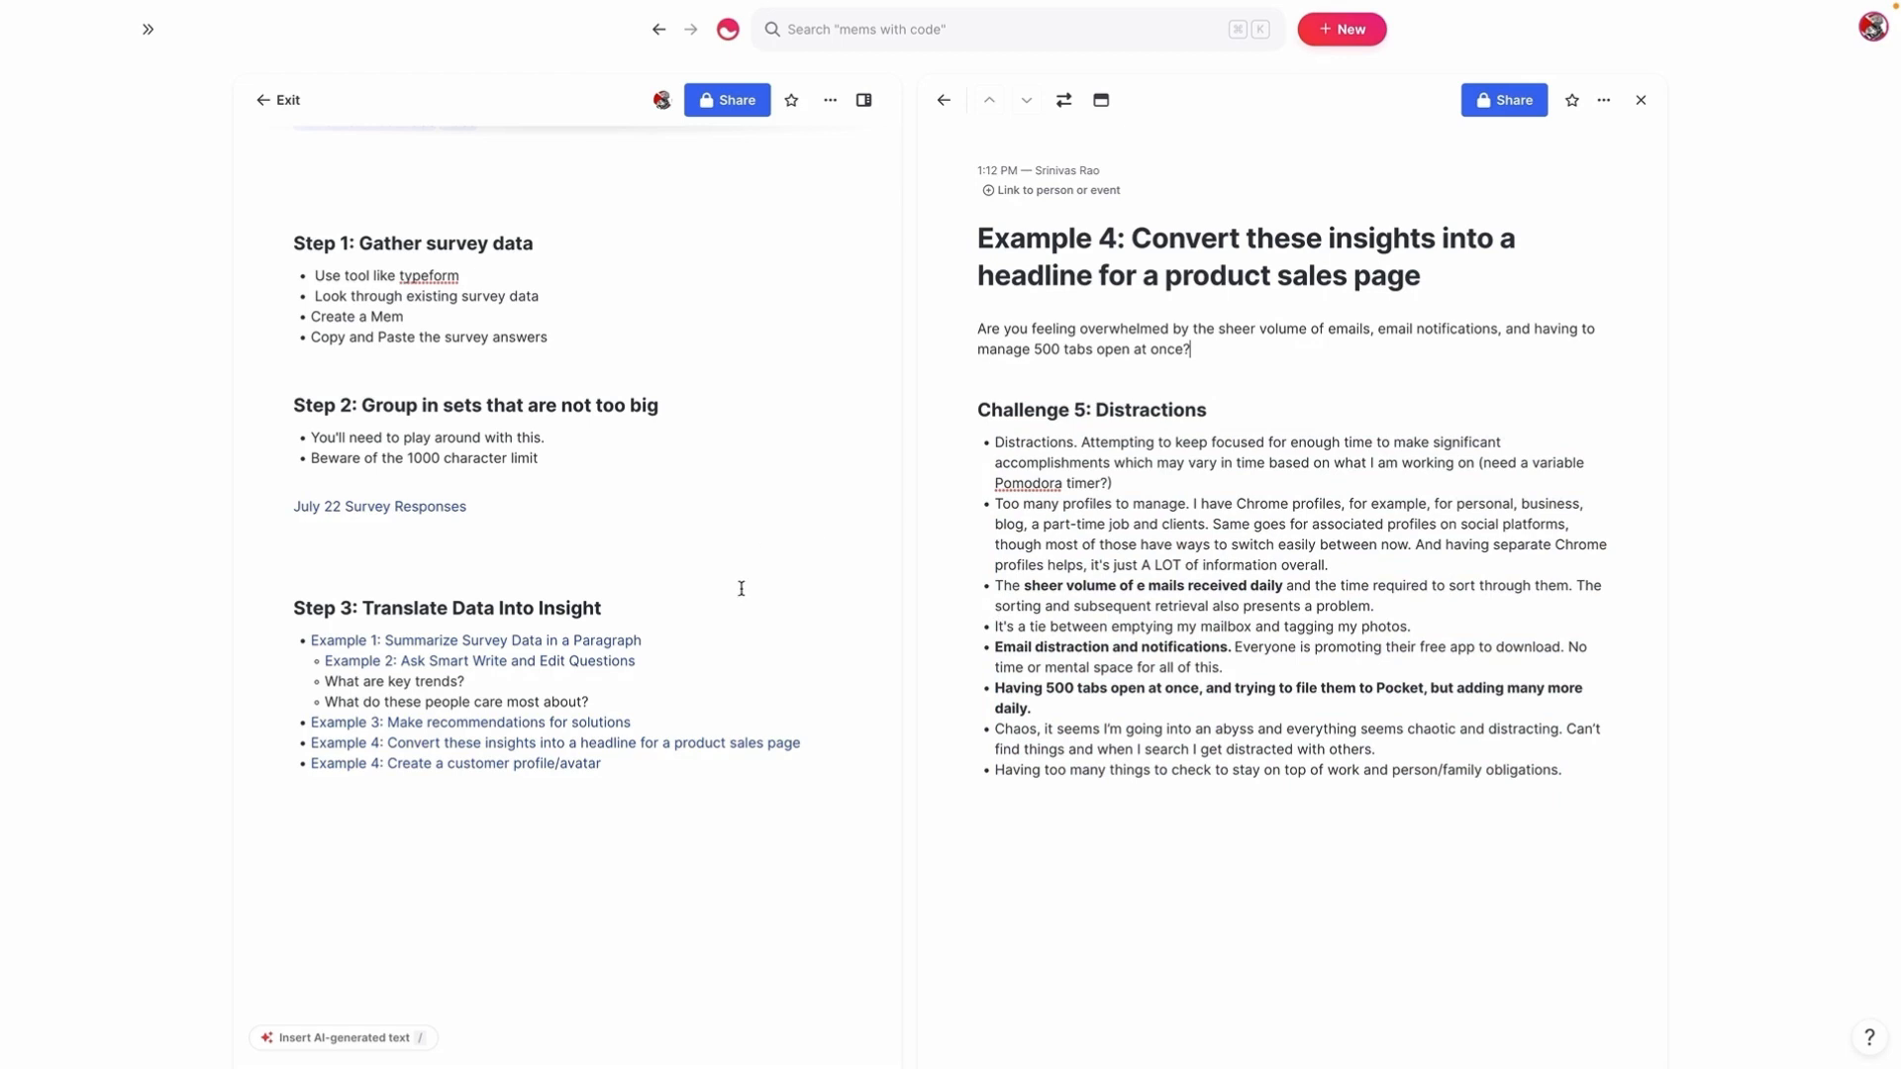
# Step: Open "Example 4: Create a customer profile/avatar" and have Smart Edit turn all its bullets into a story about a guy with a given first name
pyautogui.click(492, 766)
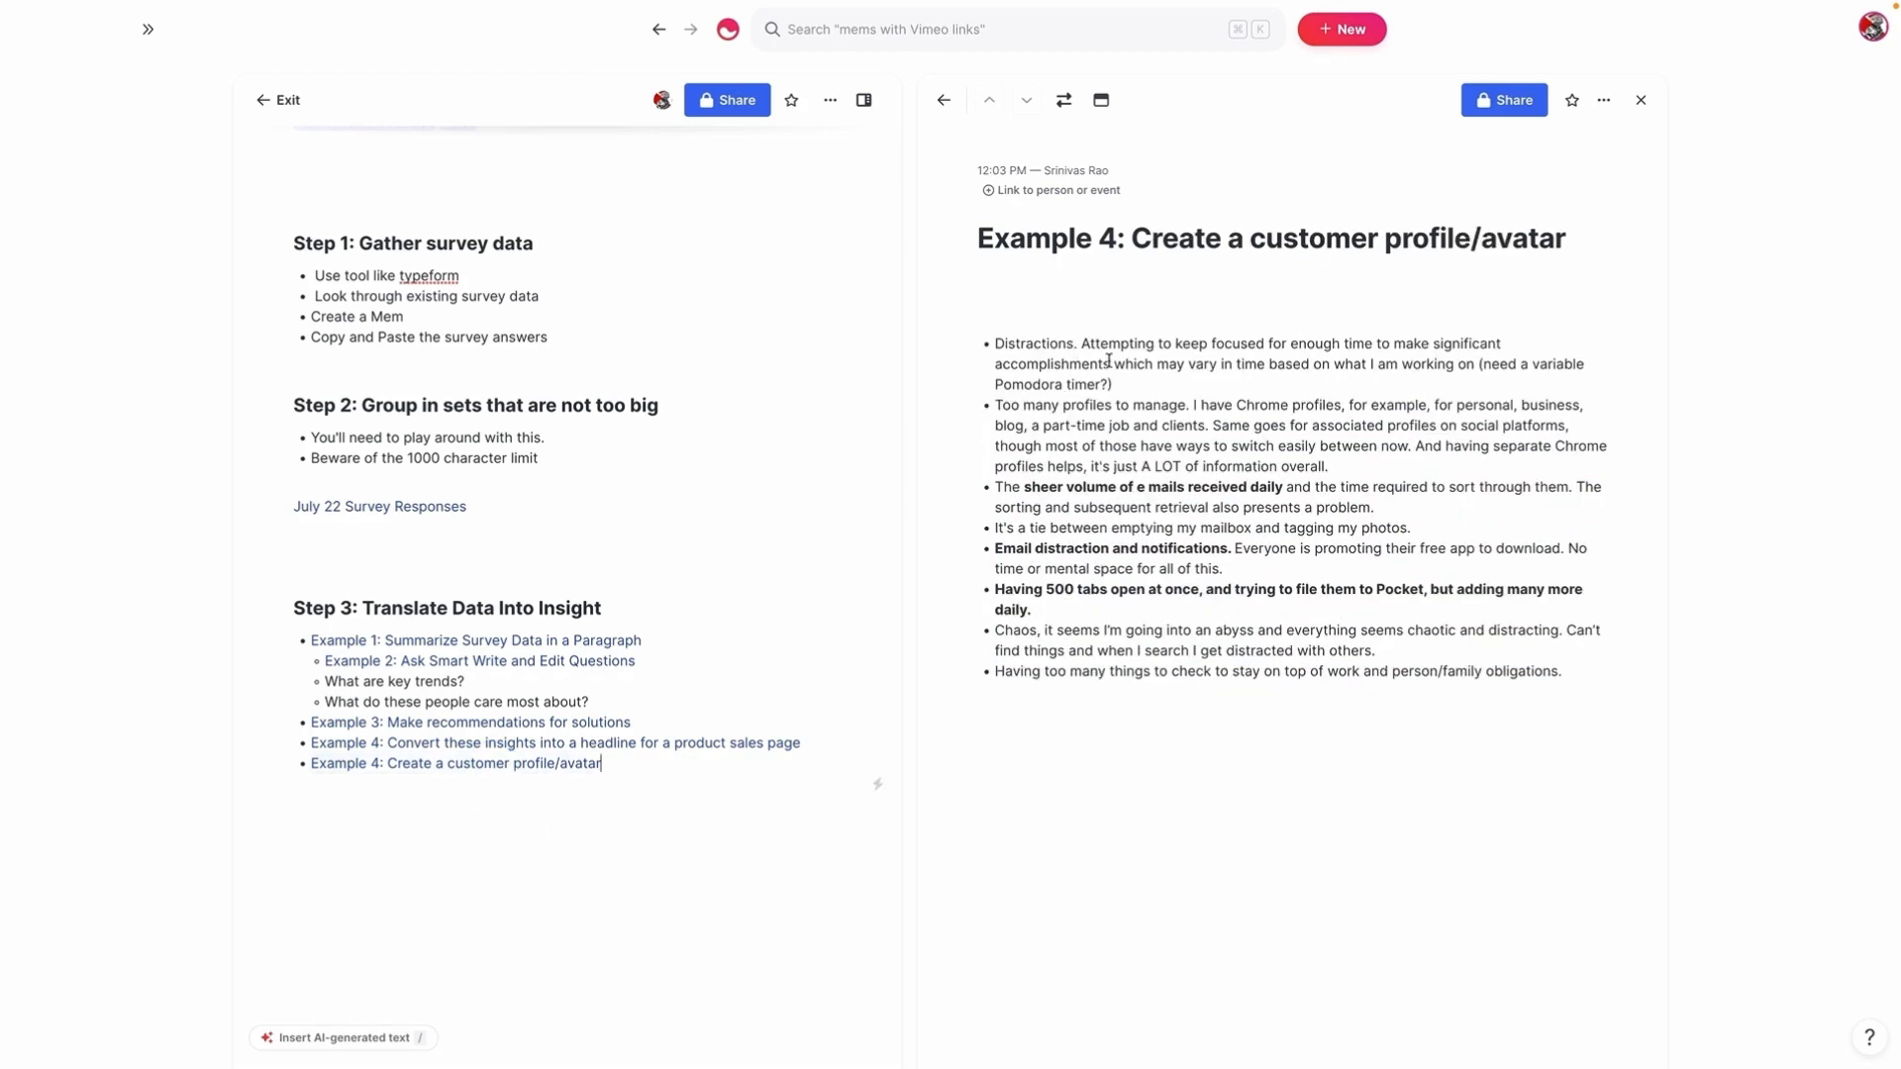
pyautogui.moveTo(1366, 310); pyautogui.dragTo(1561, 673)
pyautogui.click(1441, 715)
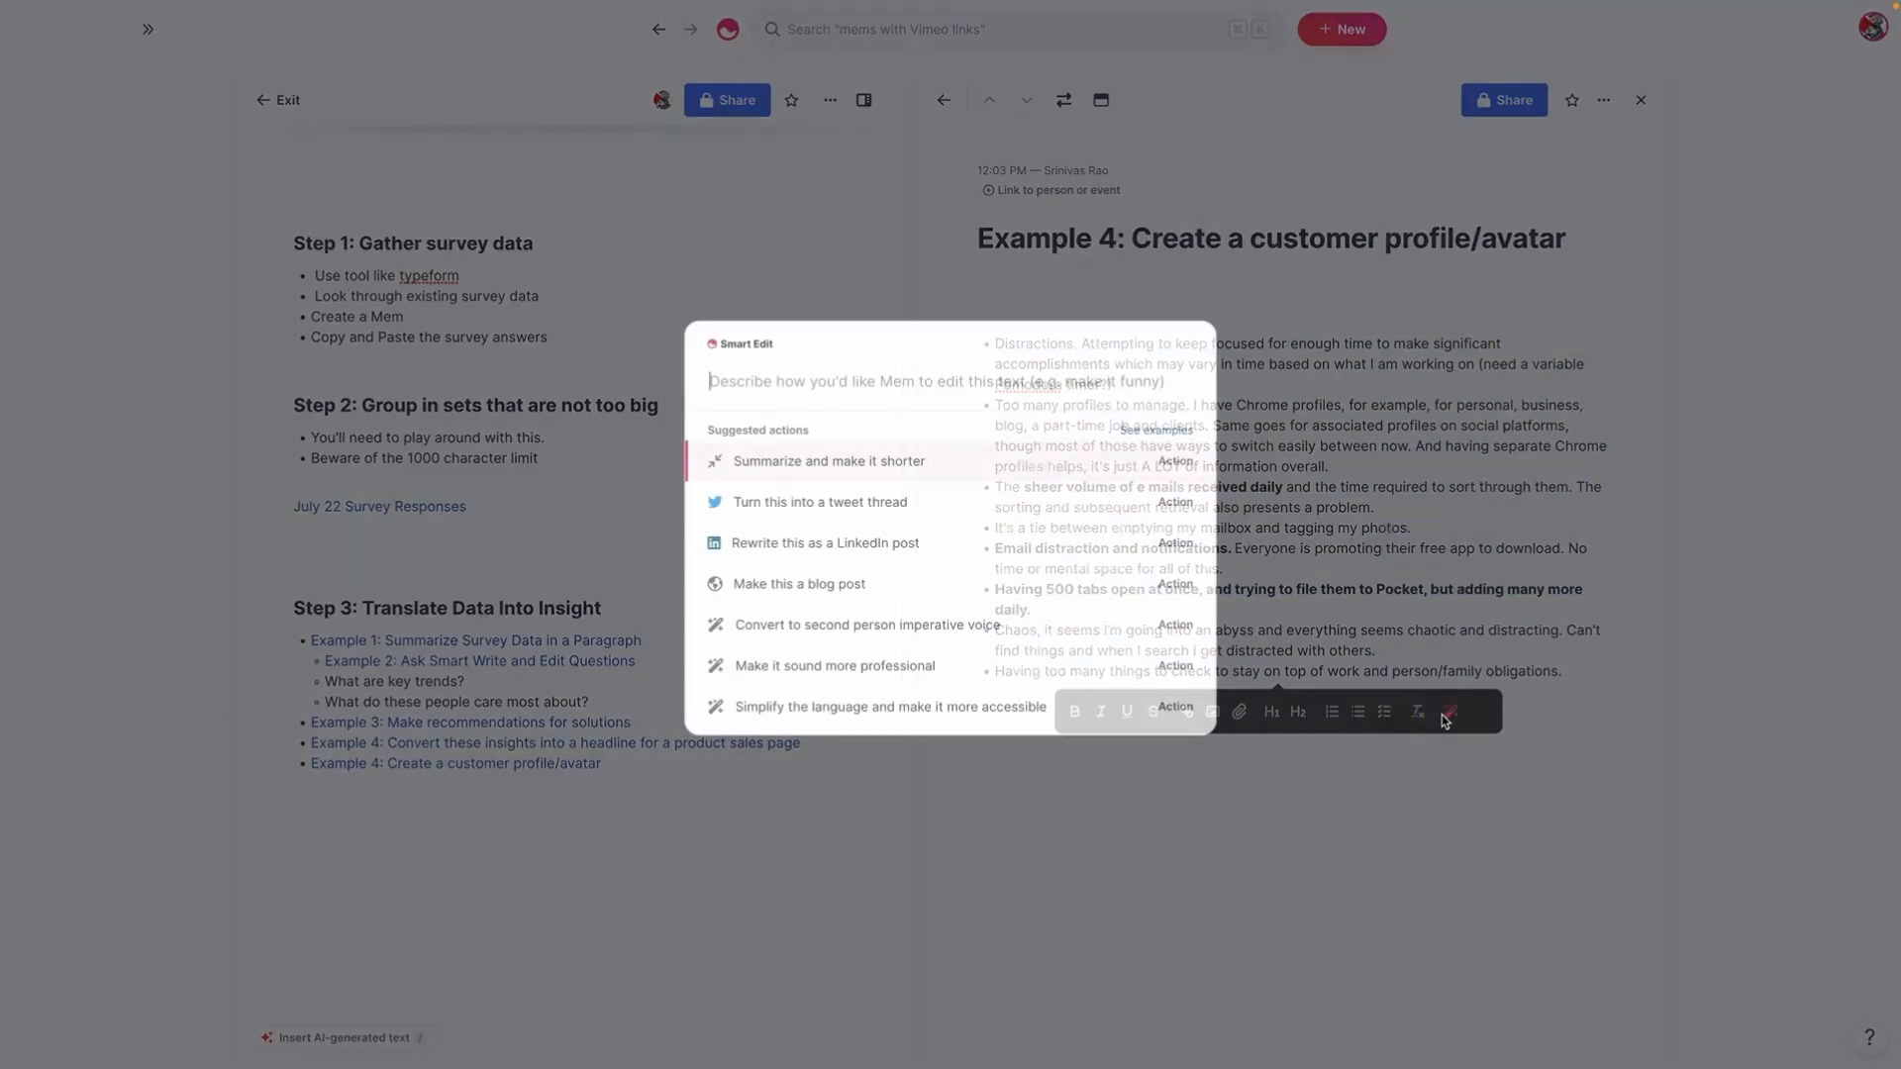
pyautogui.write('tur')
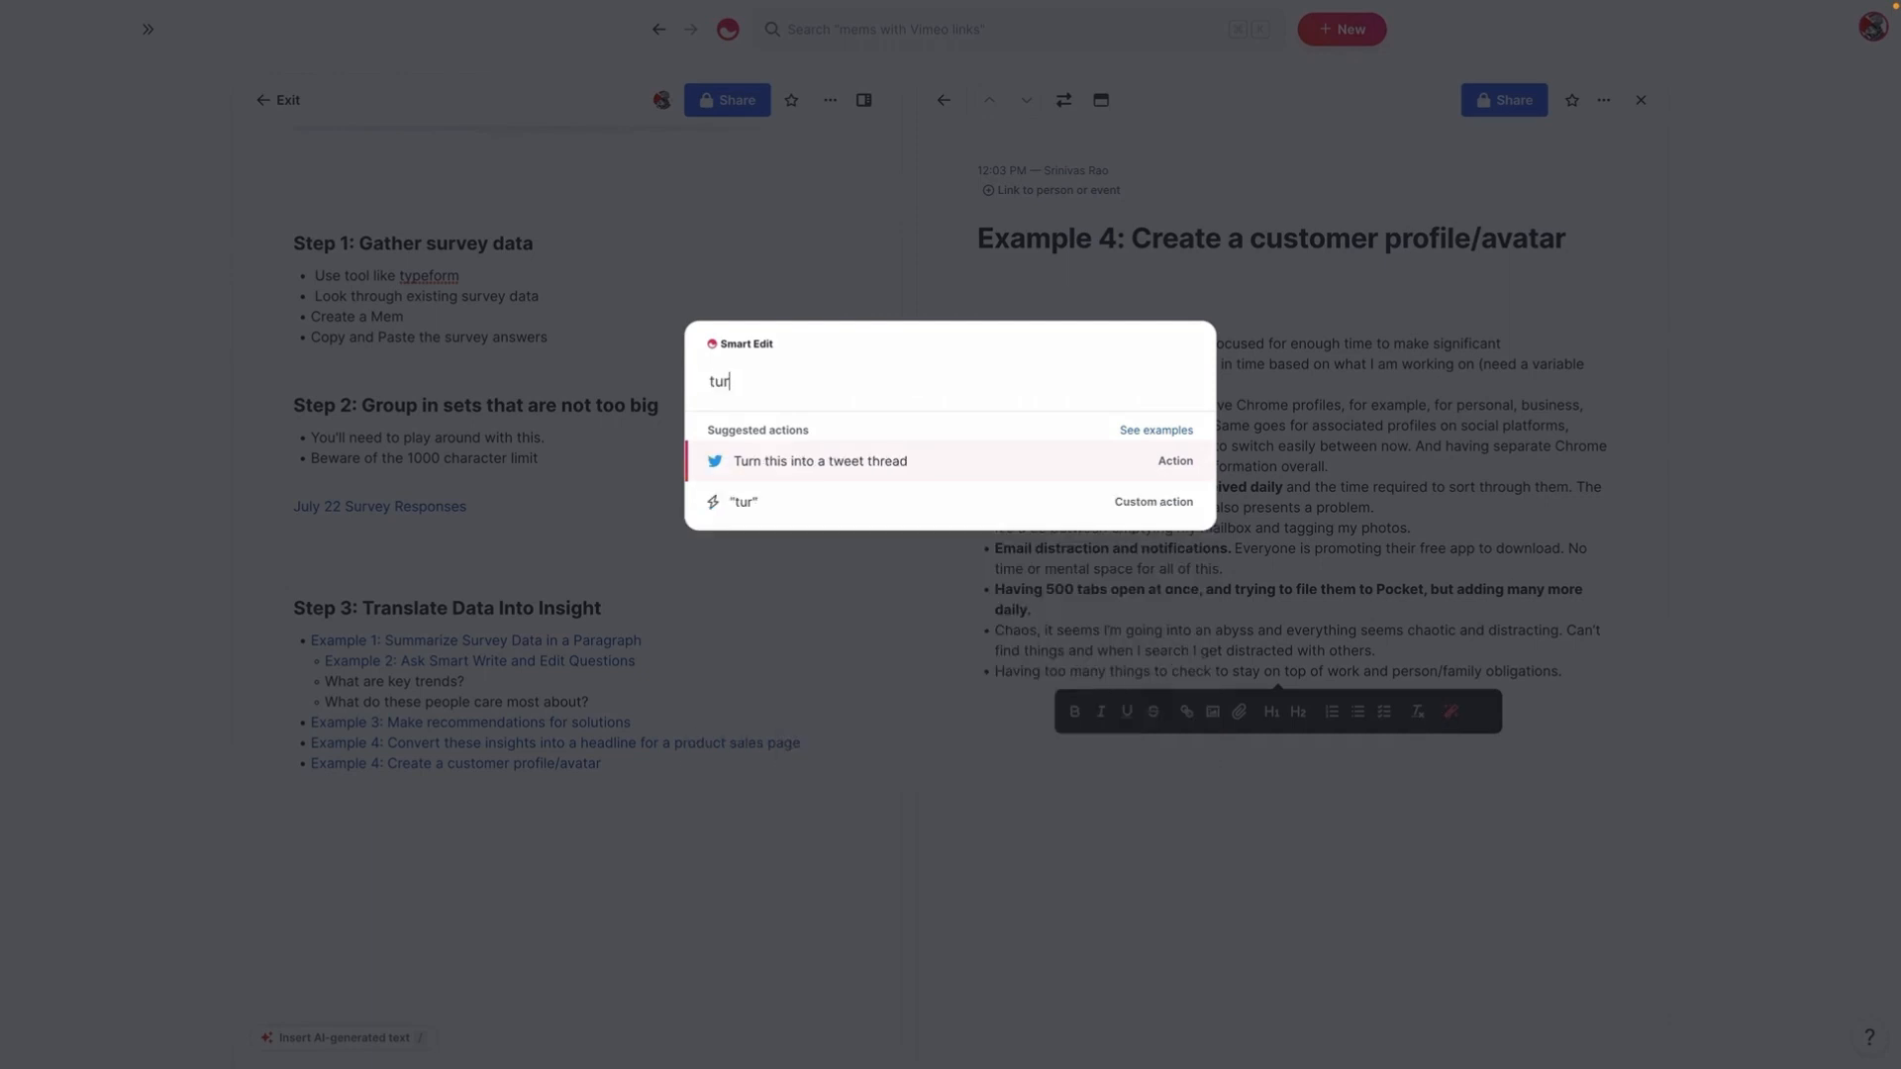
pyautogui.write('n this into a story')
pyautogui.write(' about a gu')
pyautogui.write('y gnam')
pyautogui.press('BackSpace')
pyautogui.press('BackSpace')
pyautogui.press('BackSpace')
pyautogui.press('BackSpace')
pyautogui.write('n')
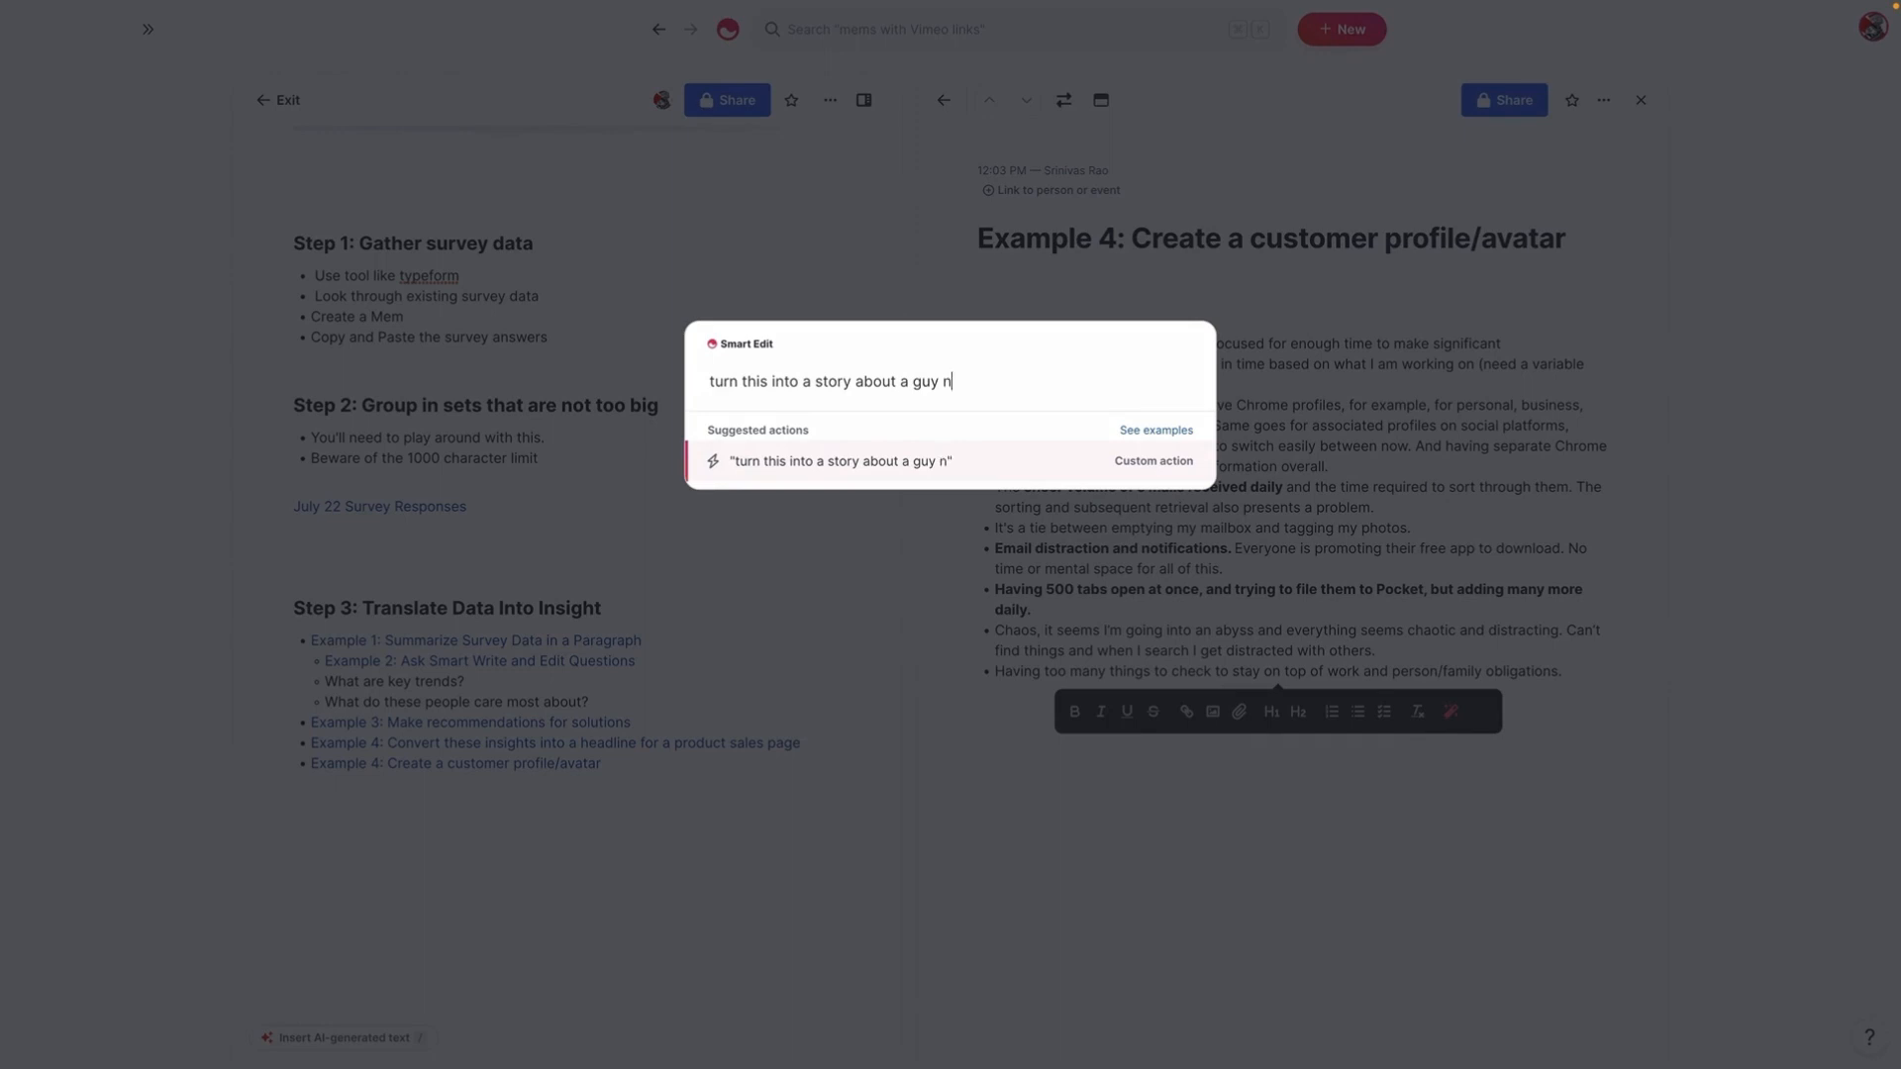
pyautogui.write('amed DAn')
pyautogui.press('BackSpace')
pyautogui.write('an')
pyautogui.press('Return')
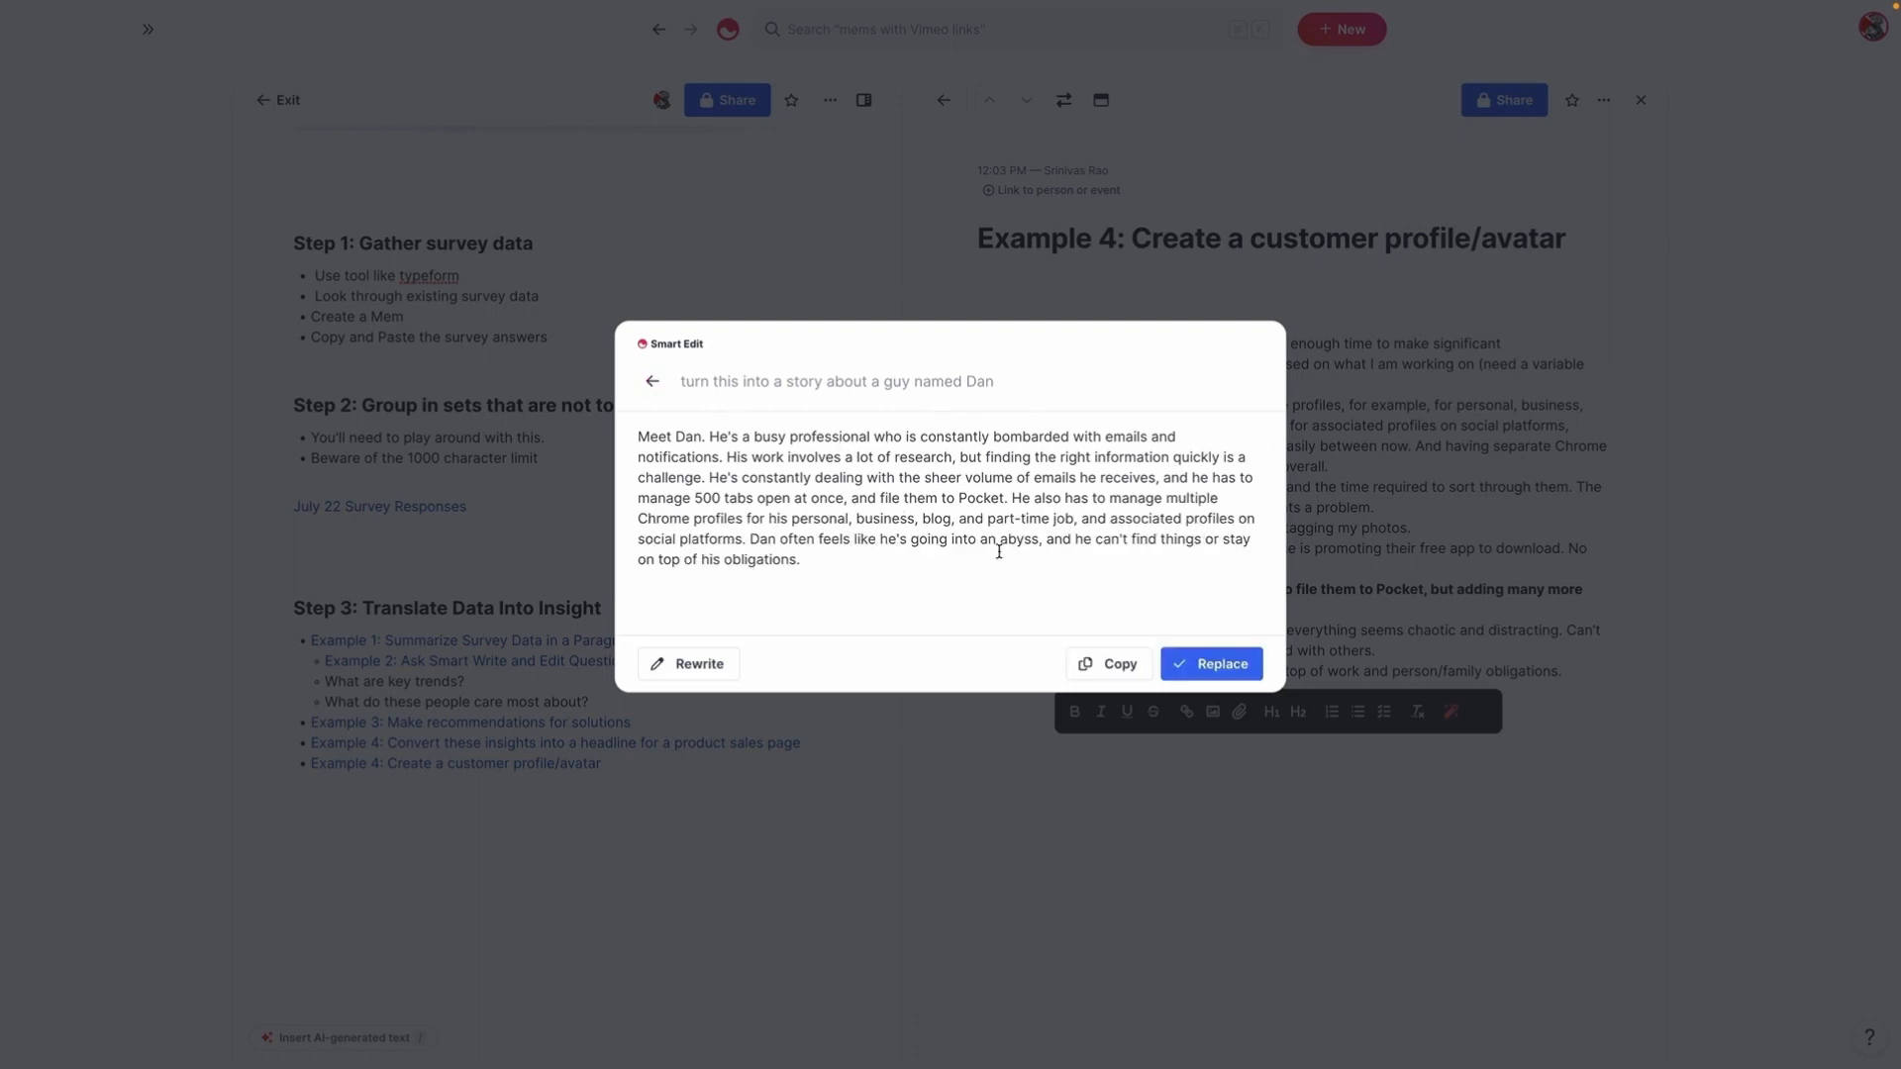
# Step: Copy the generated customer story and paste it below the customer profile/avatar title, above the bullets
pyautogui.click(1109, 663)
pyautogui.click(1007, 282)
pyautogui.click(1018, 279)
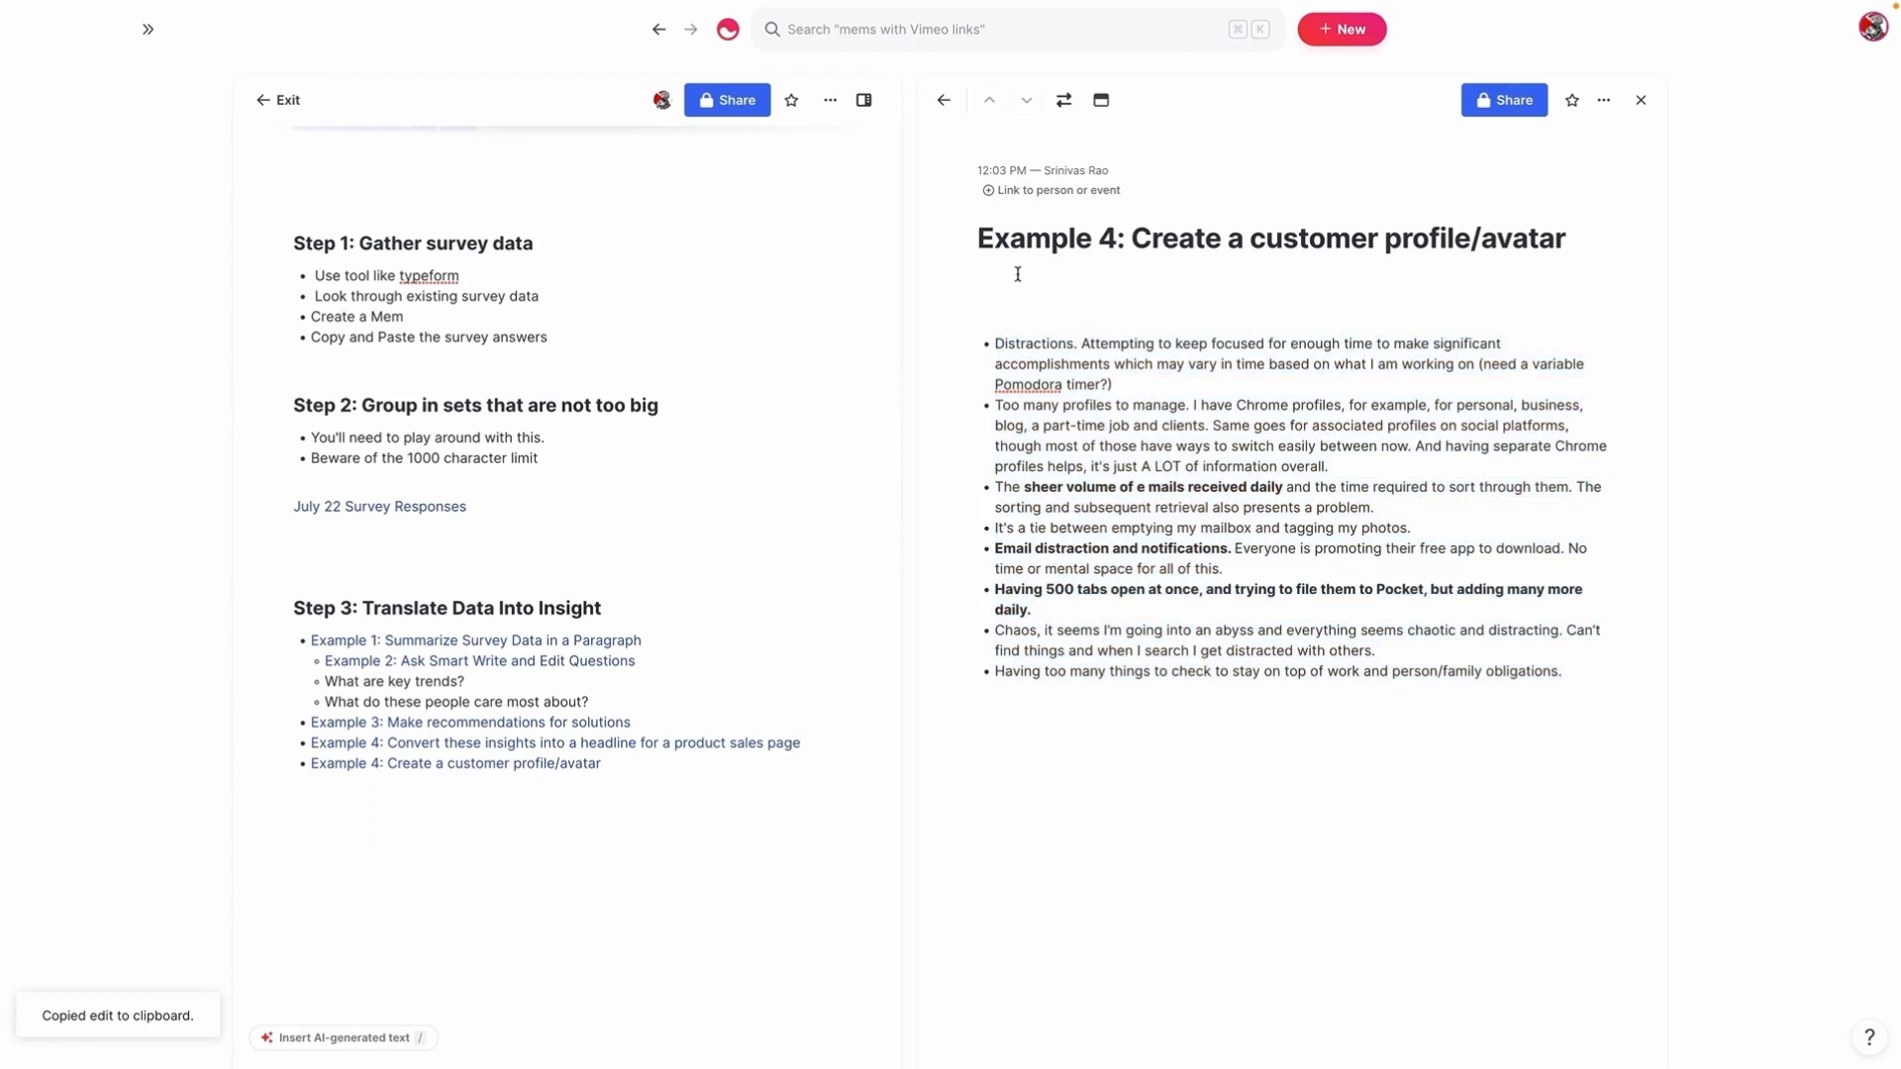
pyautogui.press('super+v')
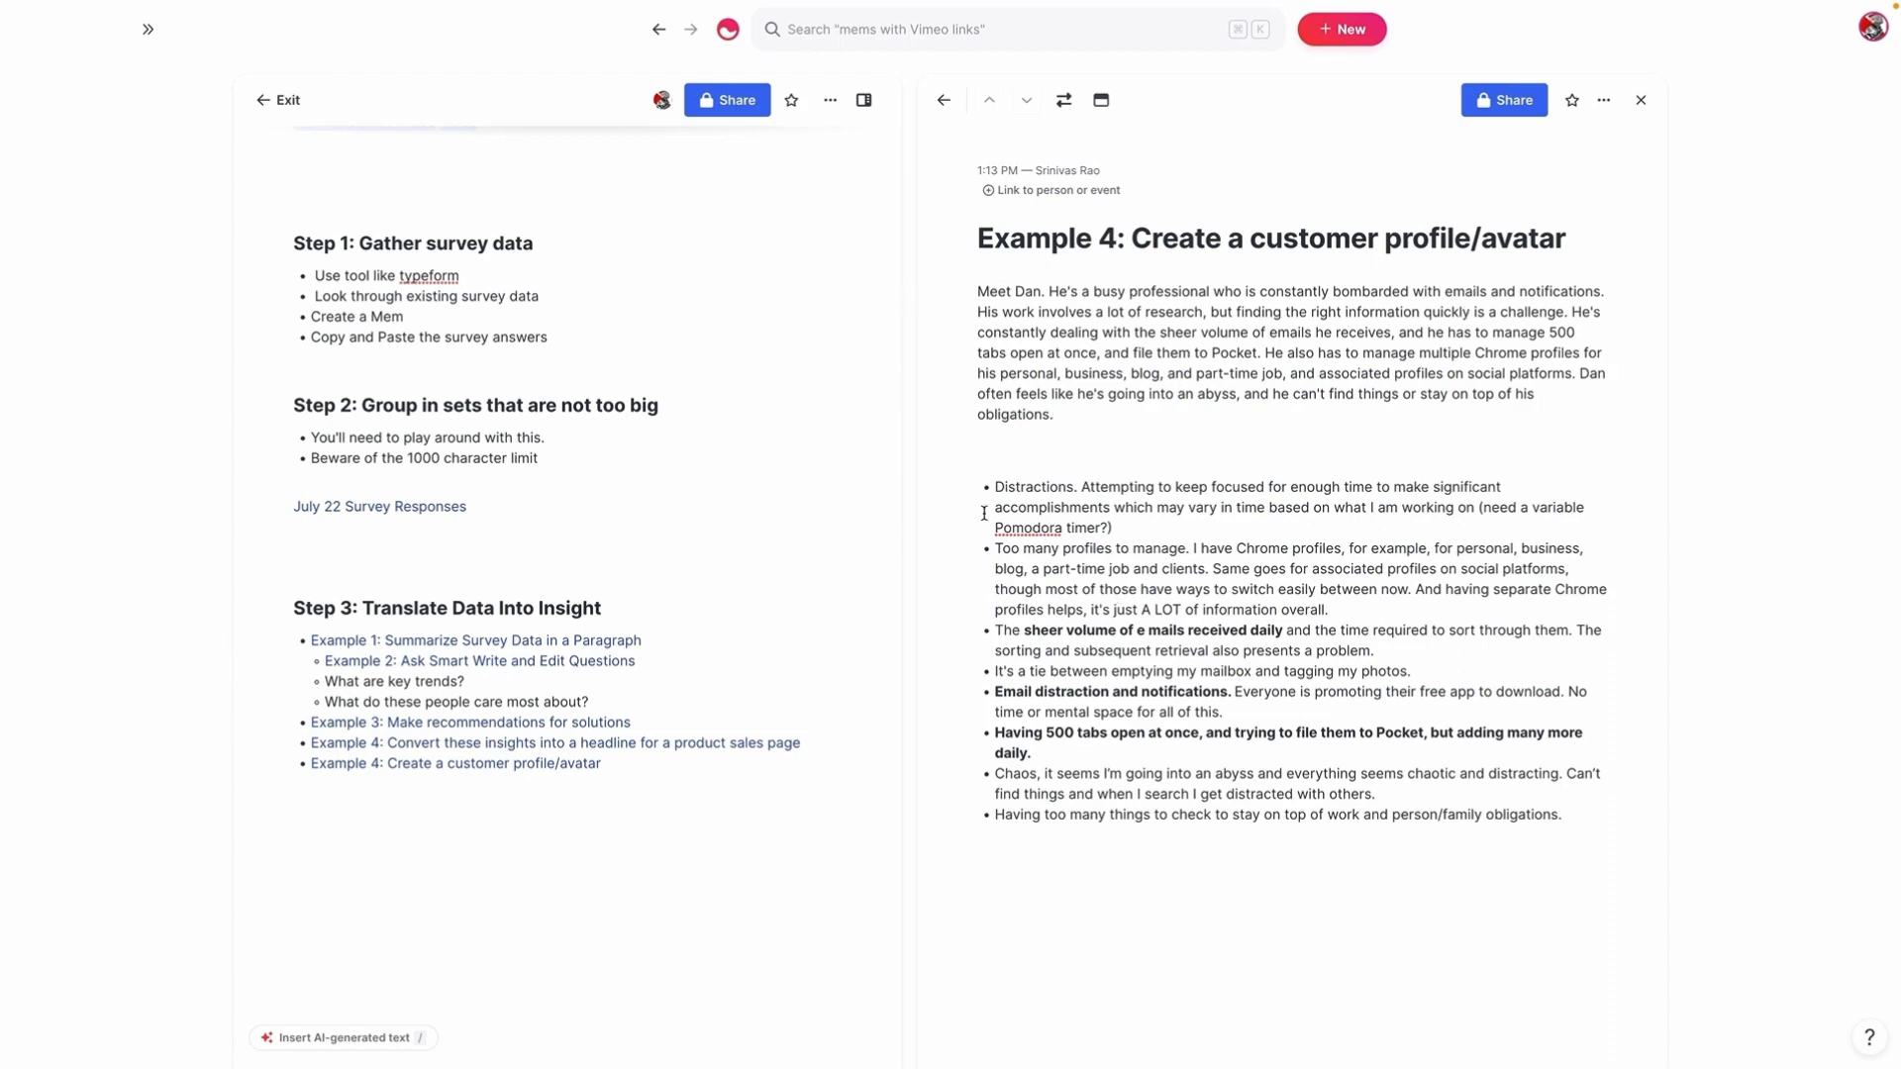
pyautogui.scroll(2, 629, 551)
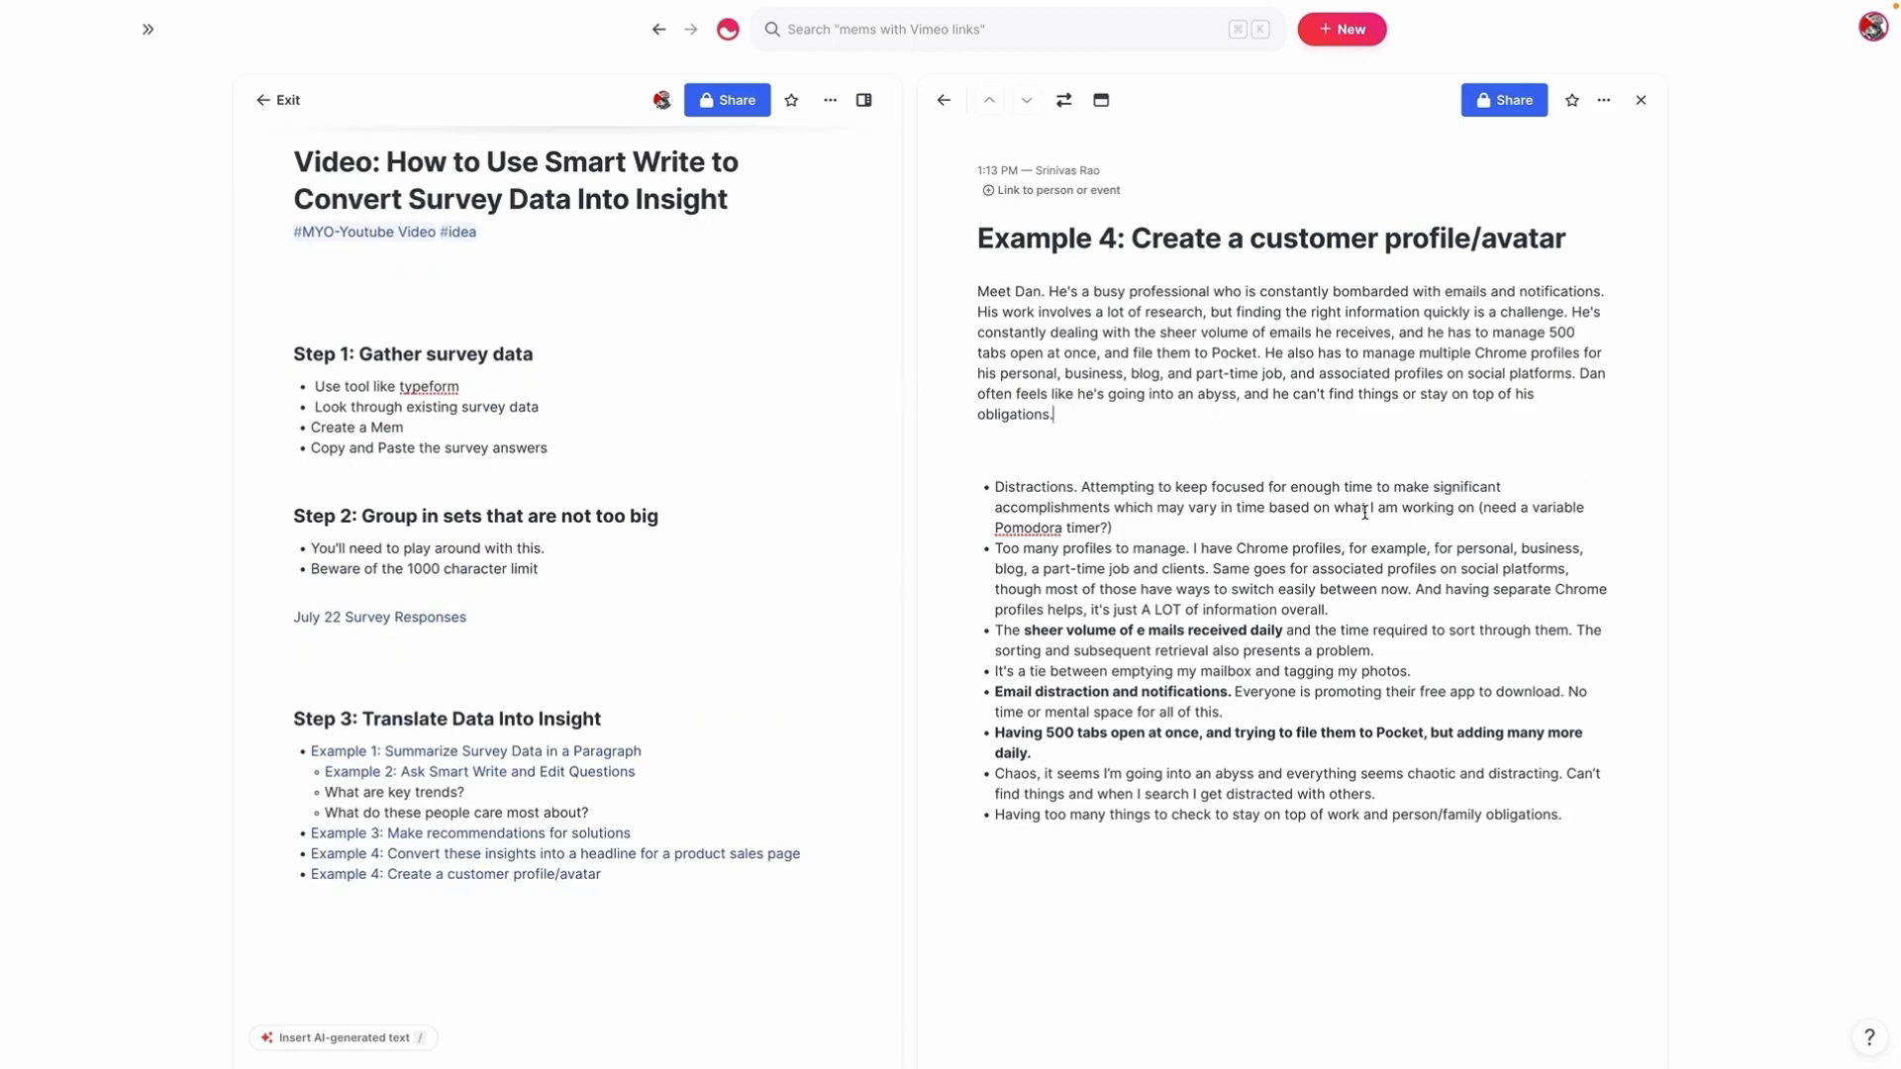